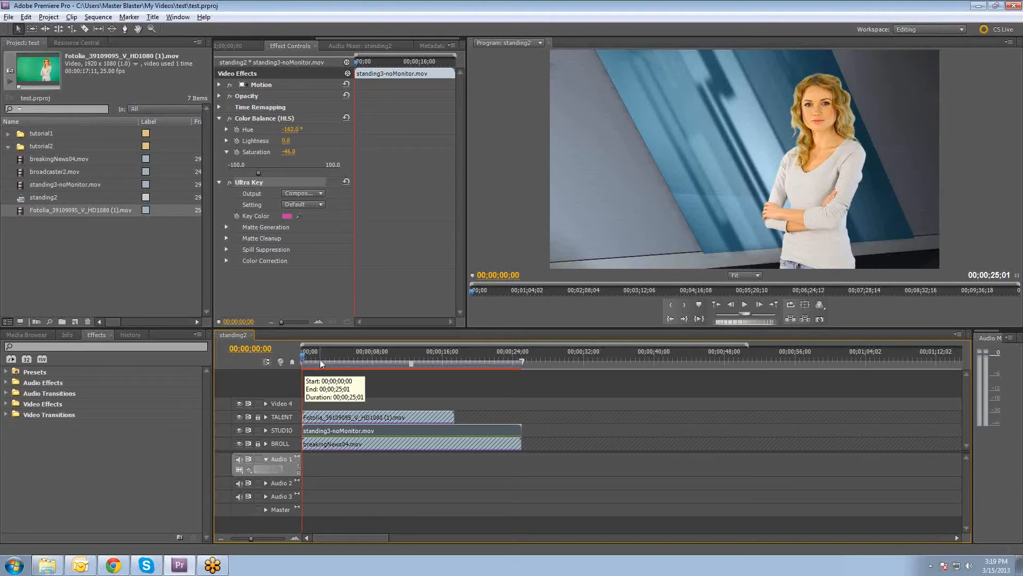
- Play back the finished newsroom composite and return the playhead to the start of the sequence
{"action": "key", "text": "space"}
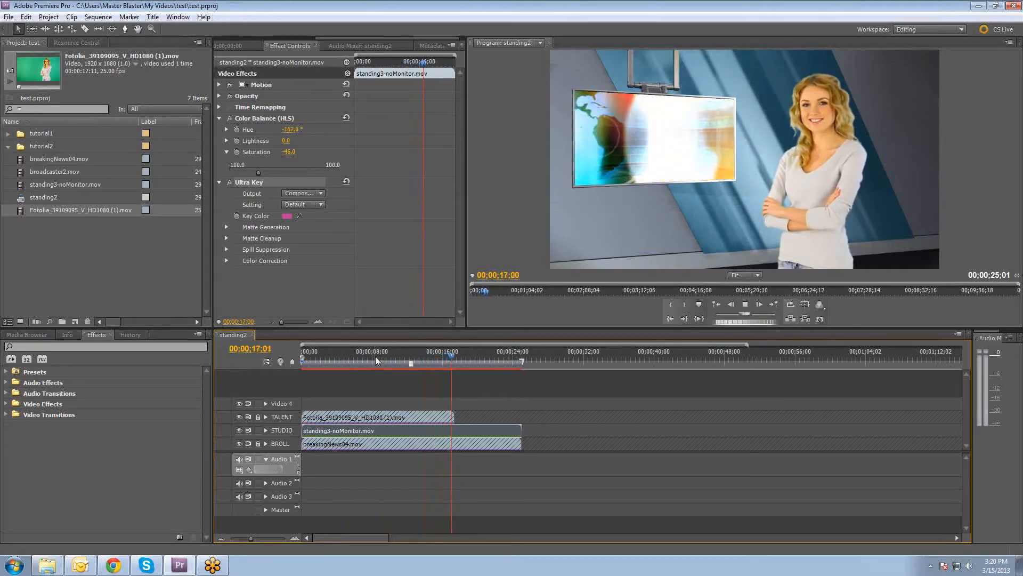
{"action": "left_click_drag", "start_coordinate": [375, 356], "coordinate": [285, 363]}
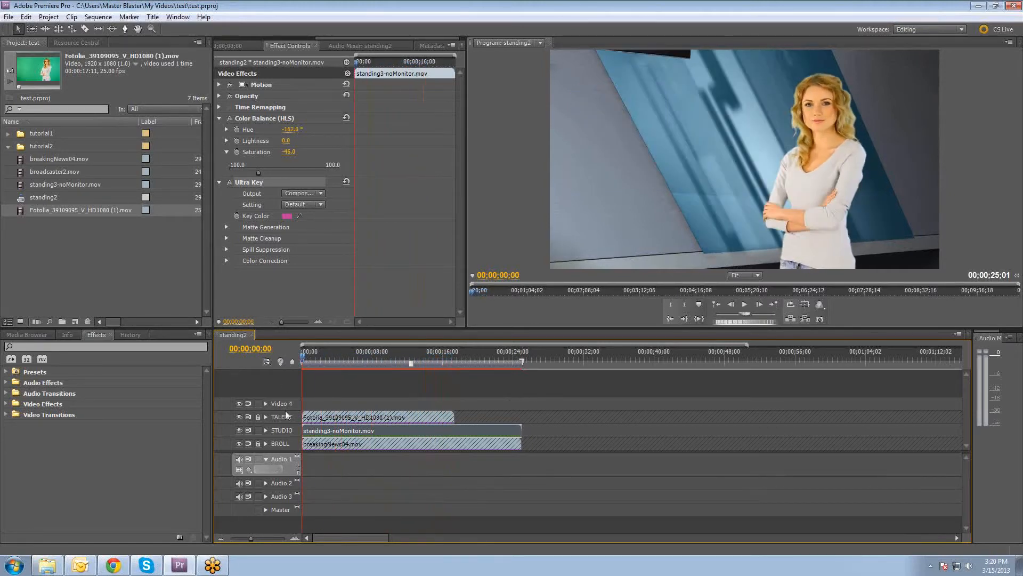
- Unlock the TALENT and BROLL tracks and delete all three clips from the timeline
{"action": "left_click", "coordinate": [258, 417]}
{"action": "left_click", "coordinate": [258, 443]}
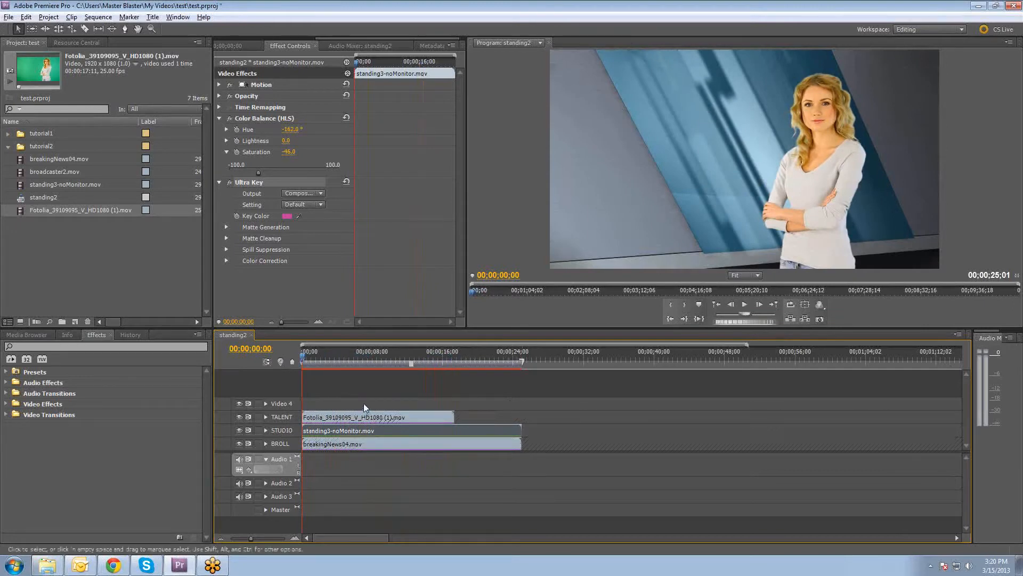
{"action": "left_click_drag", "start_coordinate": [363, 403], "coordinate": [390, 443]}
{"action": "key", "text": "Delete"}
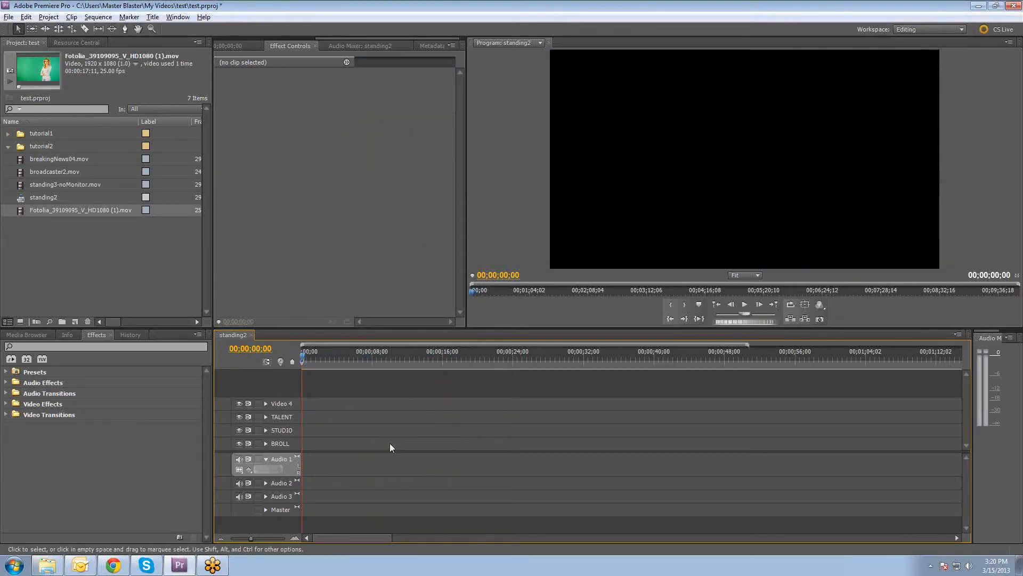
- Delete the four movie clips and the standing2 sequence from the project, keeping the tutorial1 and tutorial2 bins
{"action": "left_click", "coordinate": [57, 159], "text": "shift"}
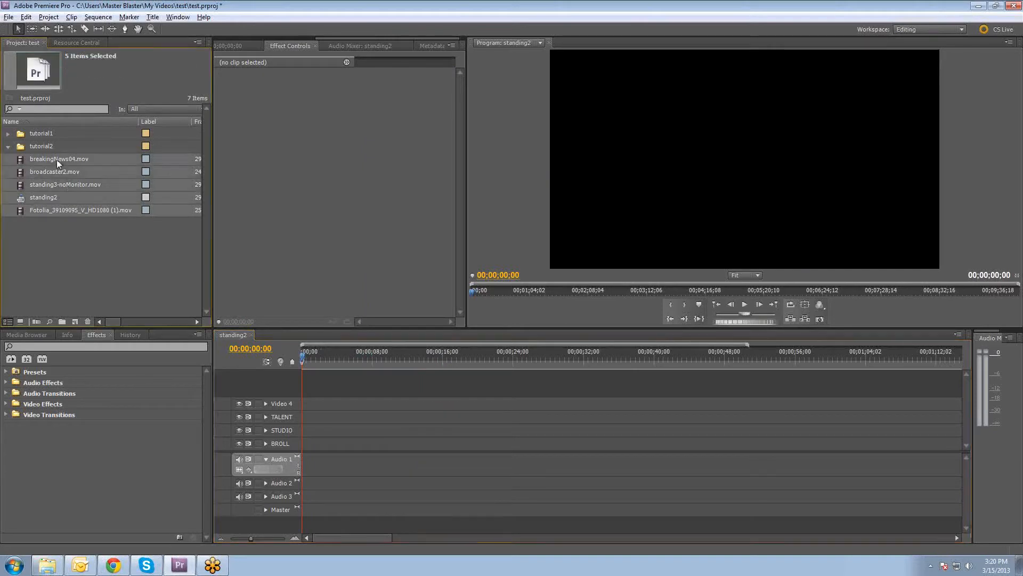
{"action": "key", "text": "Delete"}
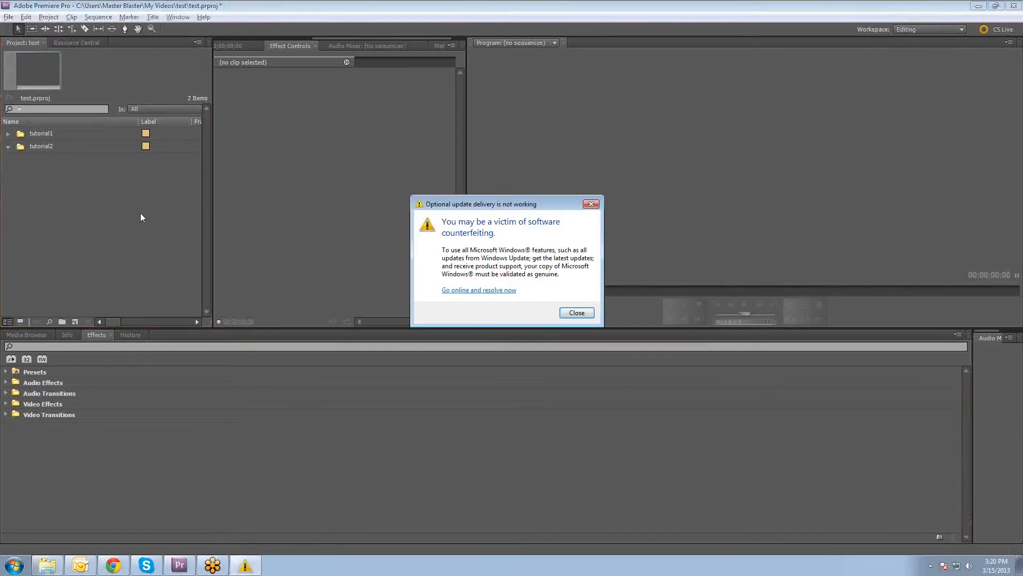
{"action": "left_click", "coordinate": [61, 194]}
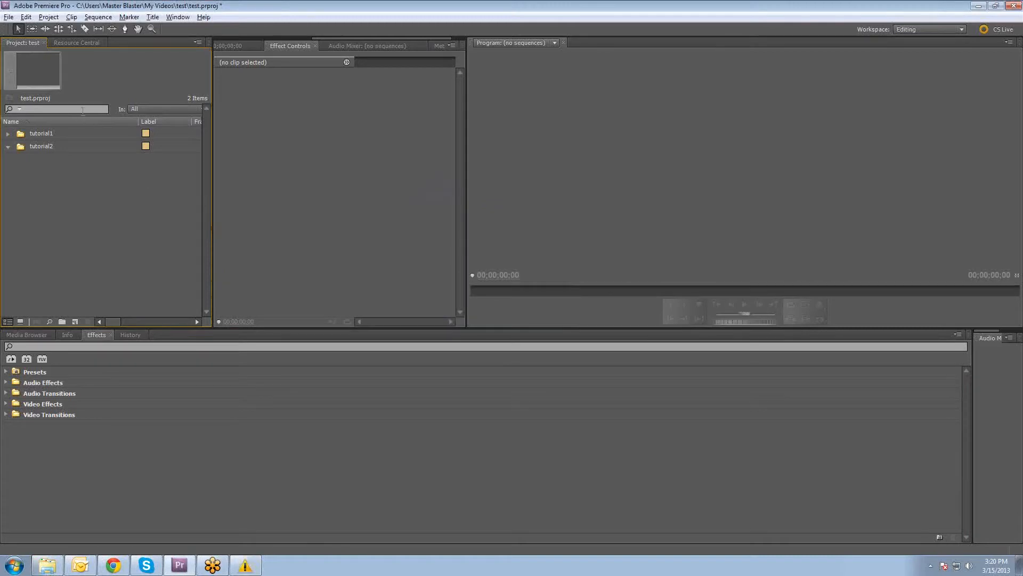
- Create a new sequence named Tutorial 2 using the HDV 1080p30 preset
{"action": "left_click", "coordinate": [9, 17]}
{"action": "mouse_move", "coordinate": [22, 30]}
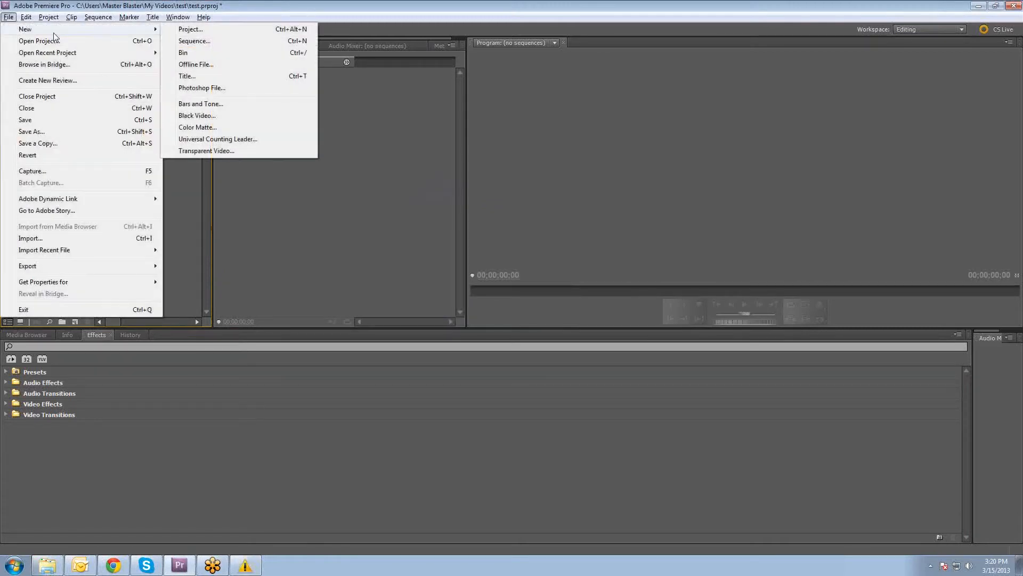
{"action": "left_click", "coordinate": [203, 42]}
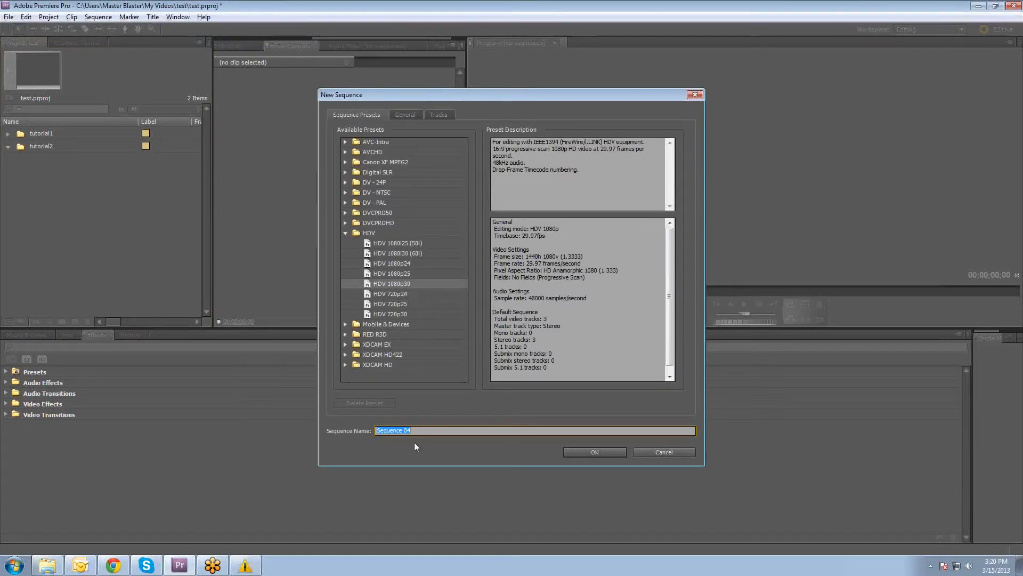
{"action": "left_click_drag", "start_coordinate": [417, 431], "coordinate": [331, 425]}
{"action": "type", "text": "Tutorial"}
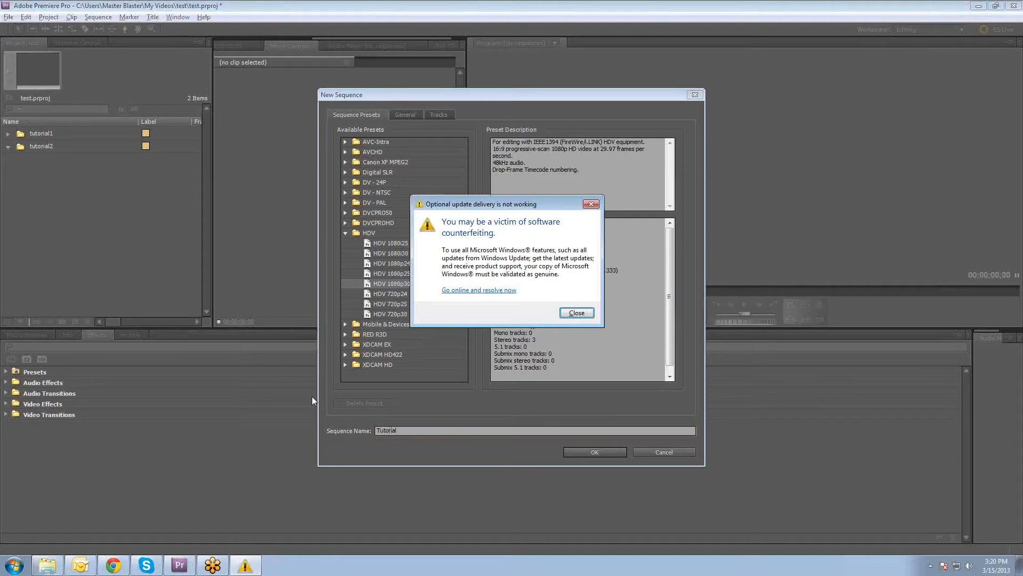
{"action": "left_click", "coordinate": [400, 403]}
{"action": "type", "text": "2"}
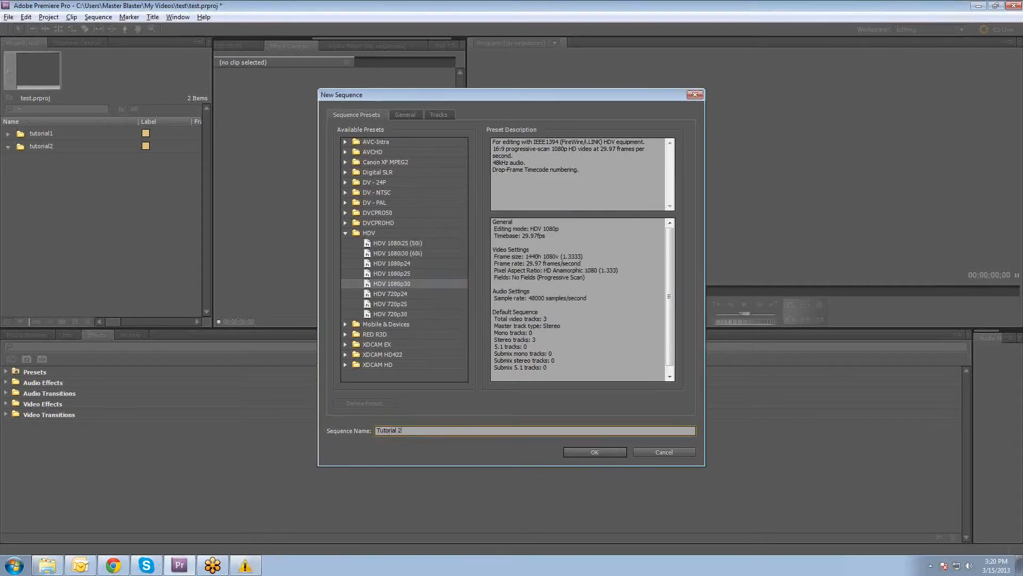
{"action": "left_click", "coordinate": [588, 457]}
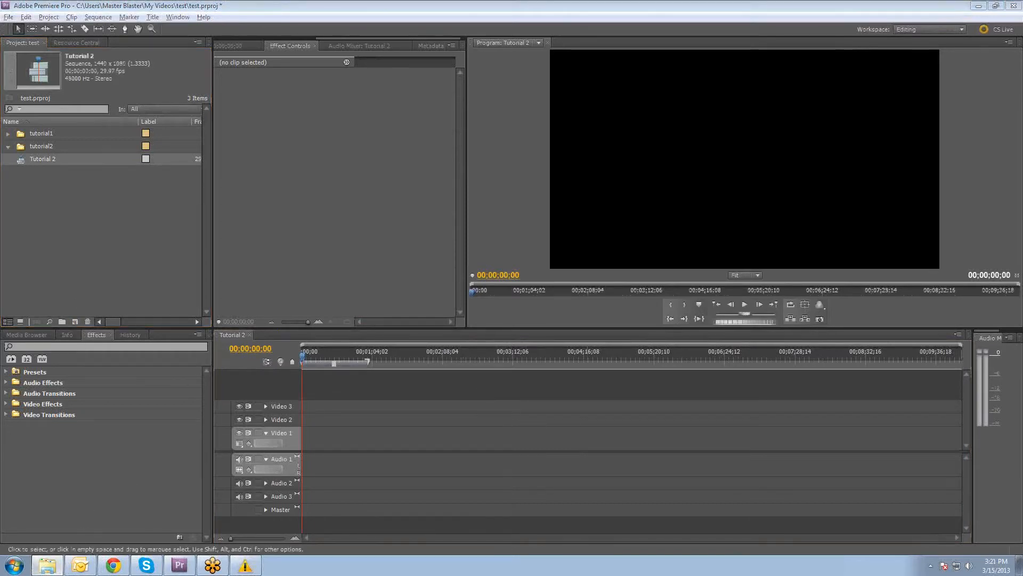
- Switch to the Windows Explorer window with the studio12 folder and enlarge it over the workspace to show its clips
{"action": "key", "text": "alt+Tab"}
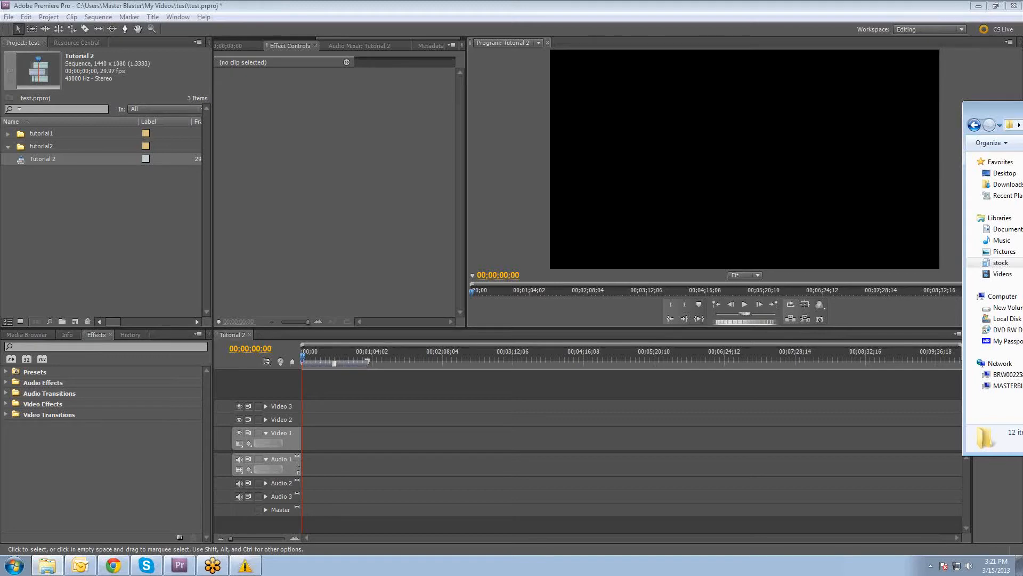
{"action": "left_click_drag", "start_coordinate": [1022, 113], "coordinate": [702, 99]}
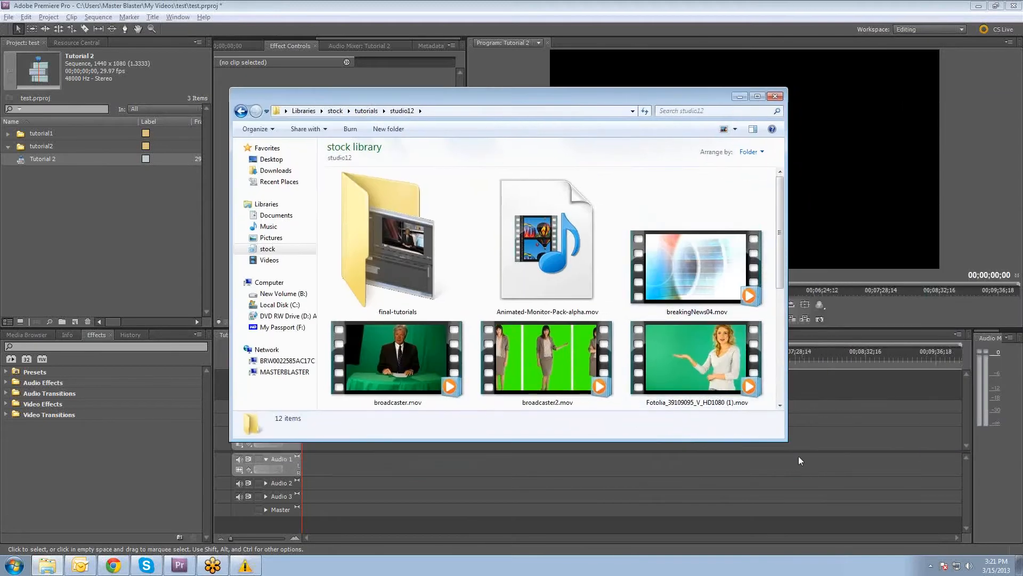
{"action": "left_click_drag", "start_coordinate": [785, 442], "coordinate": [964, 527]}
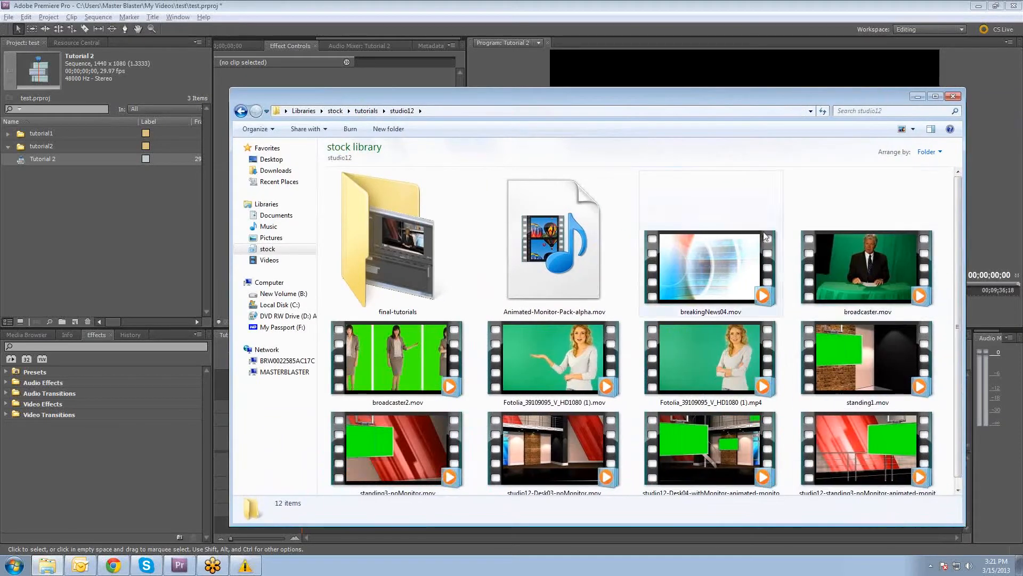
{"action": "left_click_drag", "start_coordinate": [680, 99], "coordinate": [658, 87]}
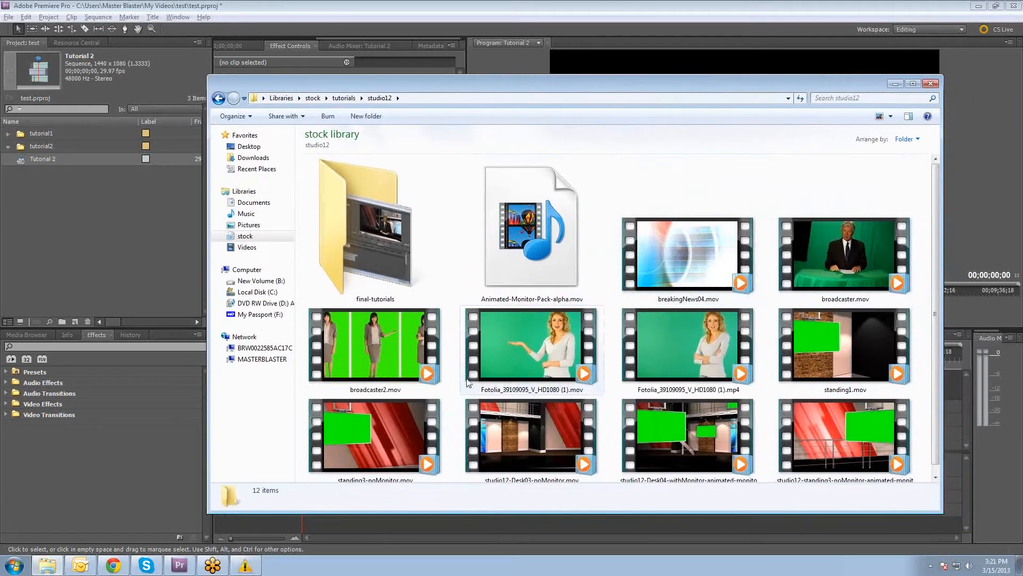
- Import Fotolia_39109095_V_HD1080 (1).mov, breakingNews04.mov and standing3-noMonitor.mov from the studio12 folder into the Premiere Pro project
{"action": "left_click", "coordinate": [533, 339]}
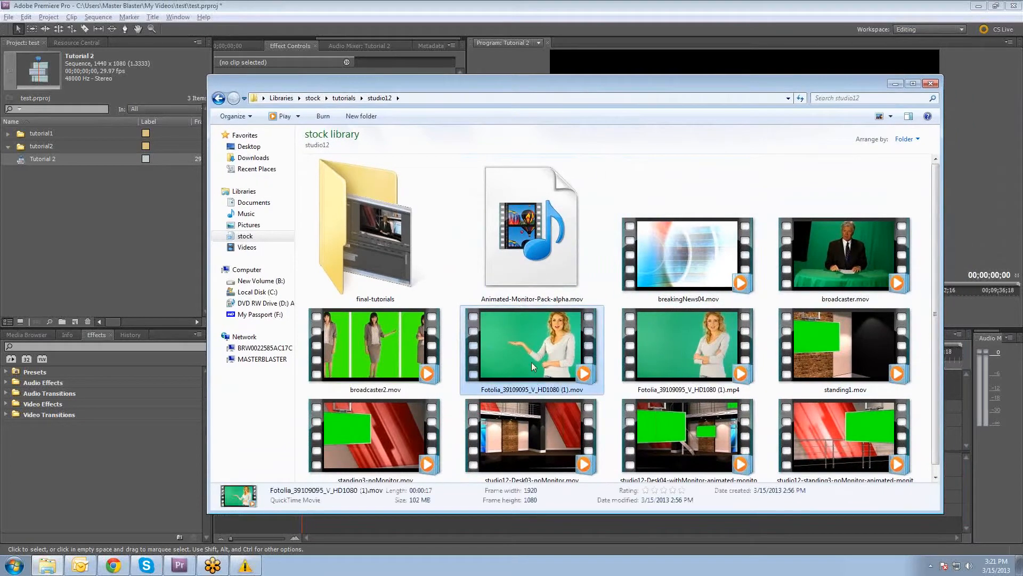
{"action": "left_click", "coordinate": [717, 287], "text": "ctrl"}
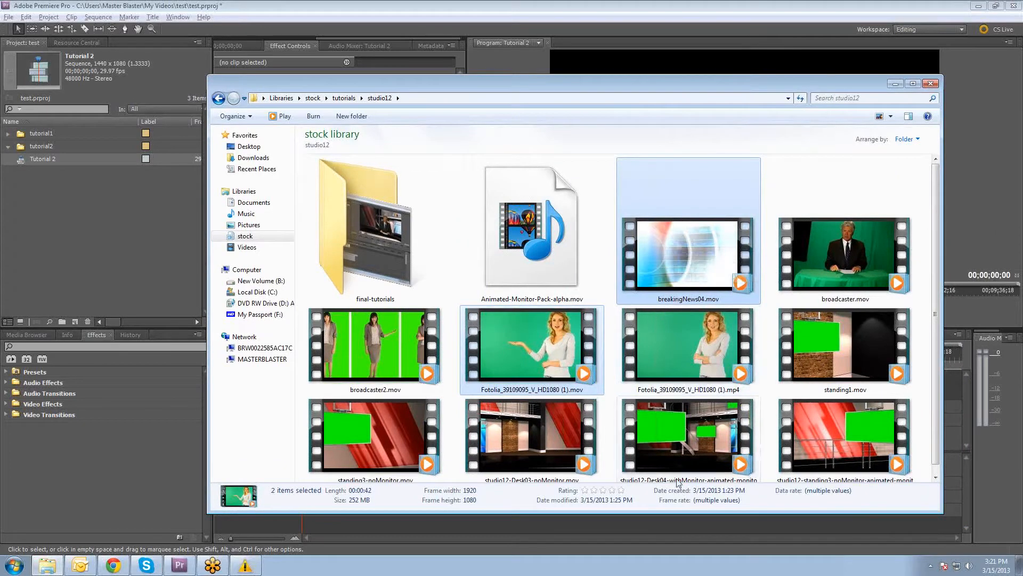
{"action": "left_click", "coordinate": [376, 435], "text": "ctrl"}
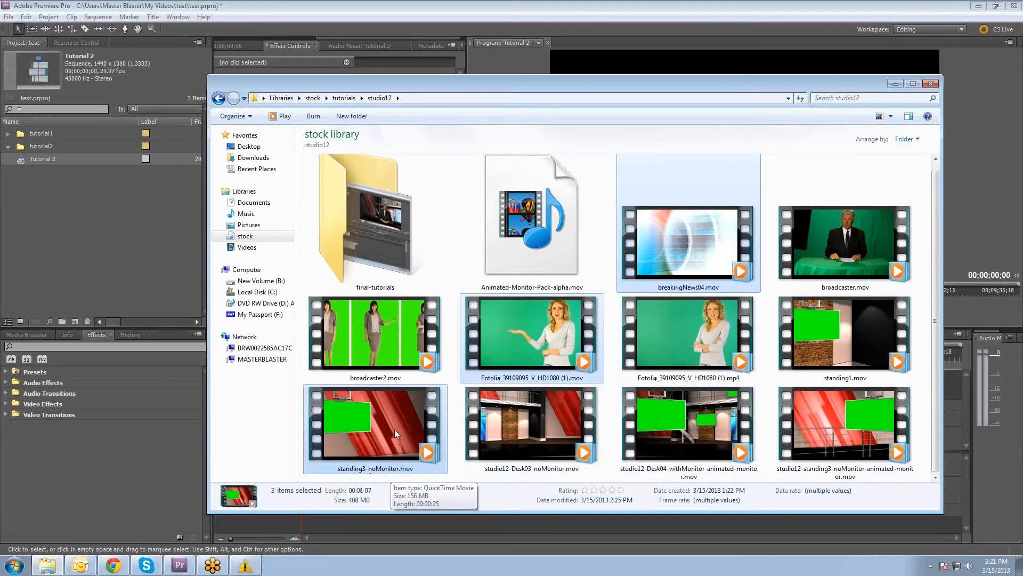
{"action": "left_click_drag", "start_coordinate": [394, 430], "coordinate": [58, 222]}
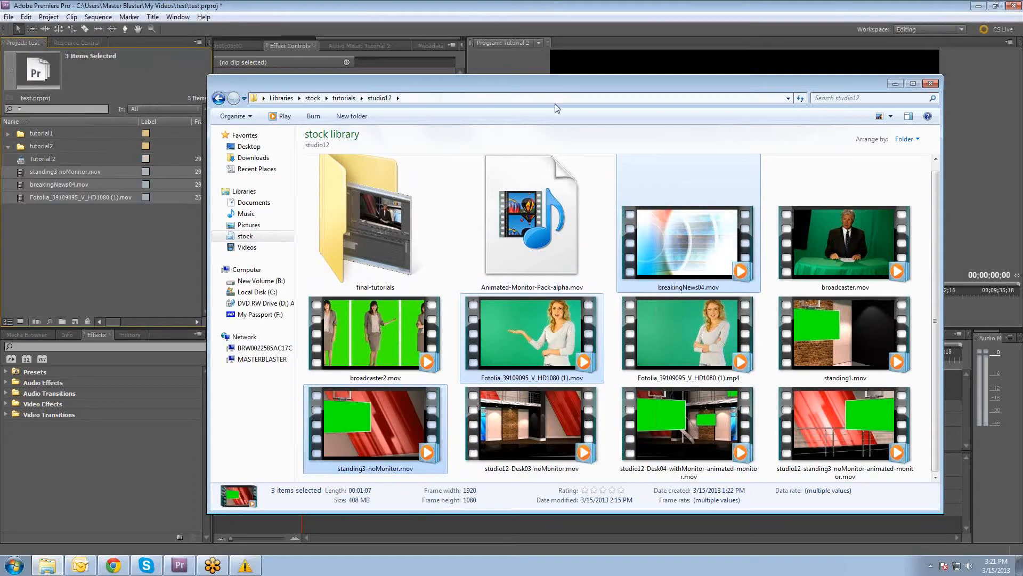
{"action": "left_click", "coordinate": [960, 161]}
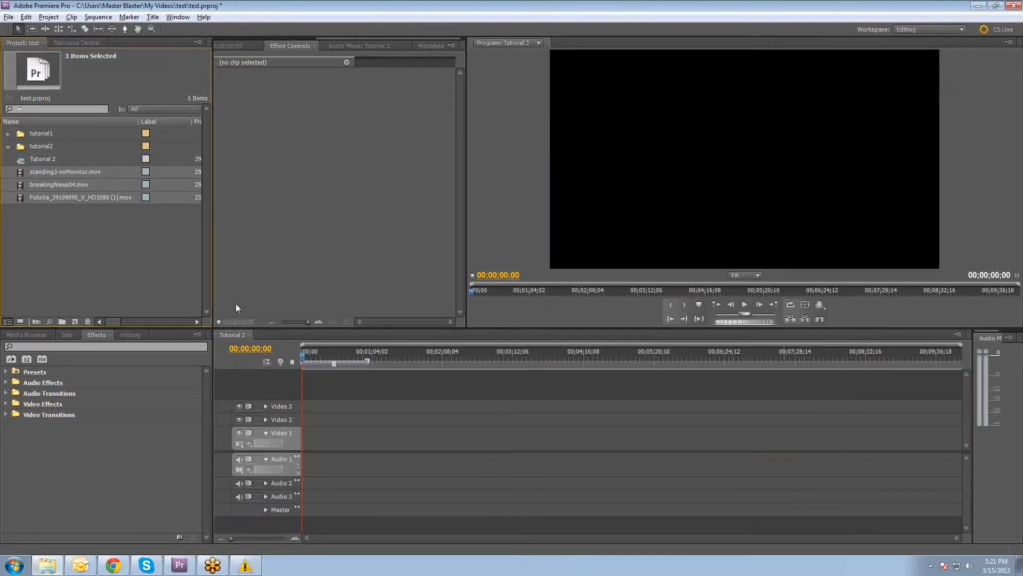
- Check the thumbnails and details of the imported breakingNews04.mov and standing3-noMonitor.mov clips
{"action": "left_click", "coordinate": [86, 251]}
{"action": "left_click", "coordinate": [59, 184]}
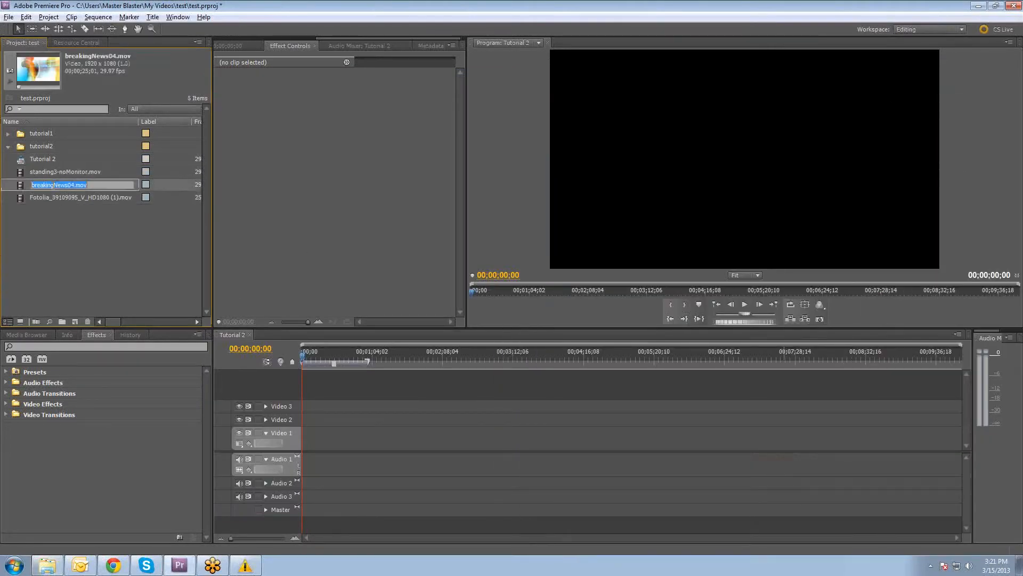
{"action": "left_click", "coordinate": [18, 177]}
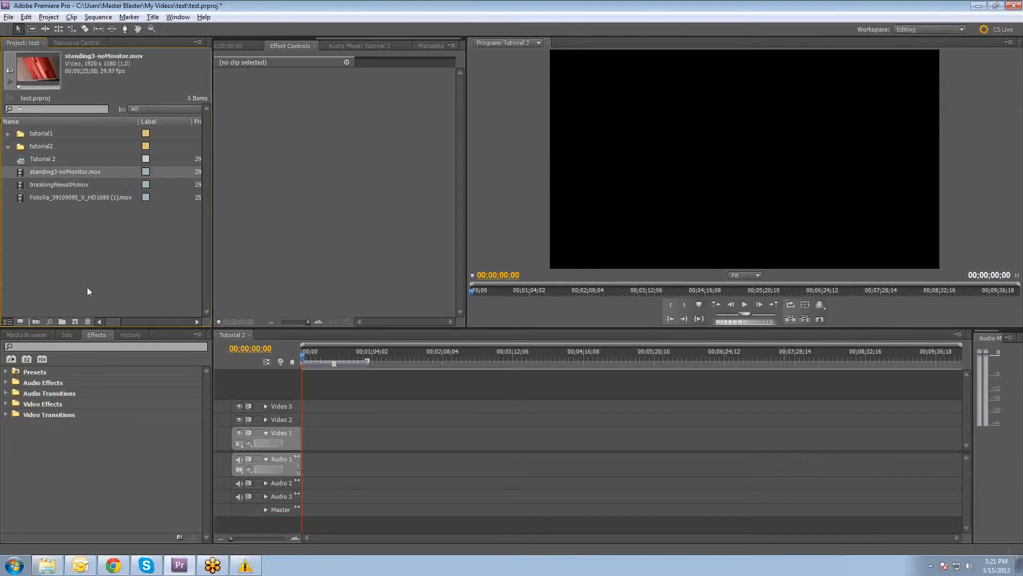
- Place Fotolia_39109095_V_HD1080 (1).mov near the start of the Video 3 track and scrub through its opening
{"action": "left_click", "coordinate": [22, 200]}
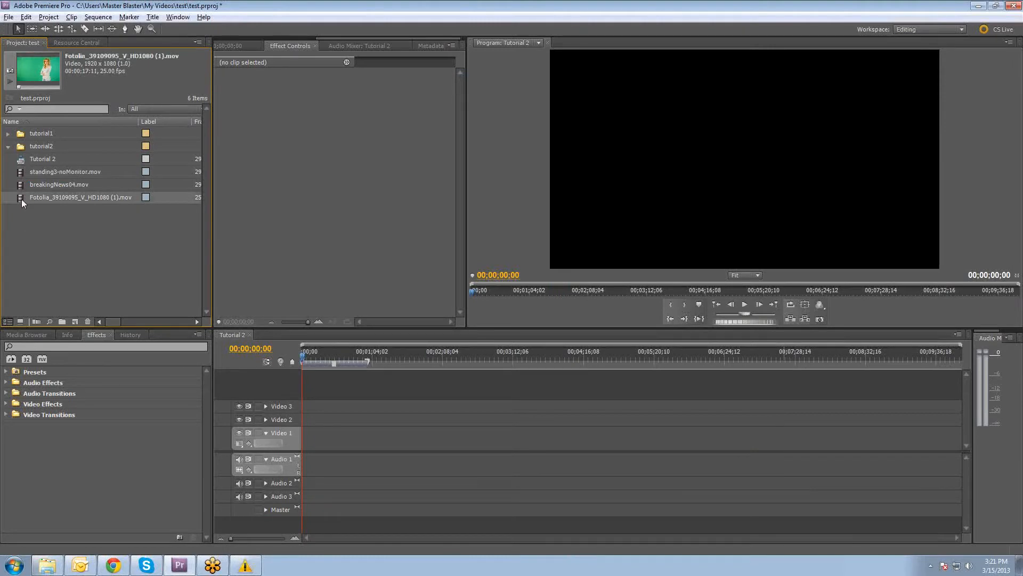
{"action": "left_click_drag", "start_coordinate": [24, 198], "coordinate": [302, 407]}
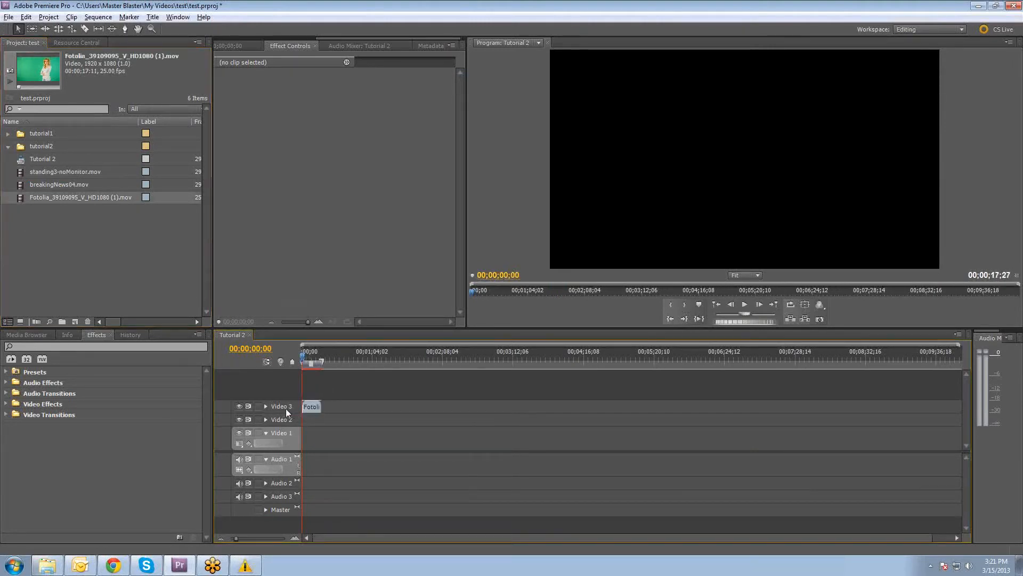
{"action": "left_click", "coordinate": [311, 360]}
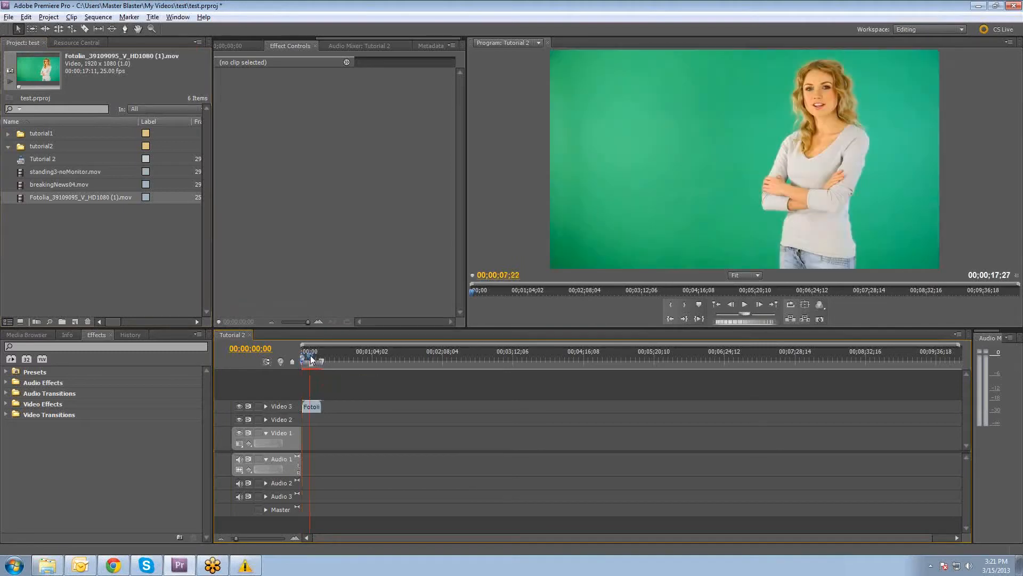
{"action": "left_click_drag", "start_coordinate": [311, 359], "coordinate": [307, 360]}
- Close the small gap before the Fotolia clip on Video 3 with Ripple Delete
{"action": "key", "text": "equal"}
{"action": "key", "text": "equal"}
{"action": "key", "text": "equal"}
{"action": "key", "text": "equal"}
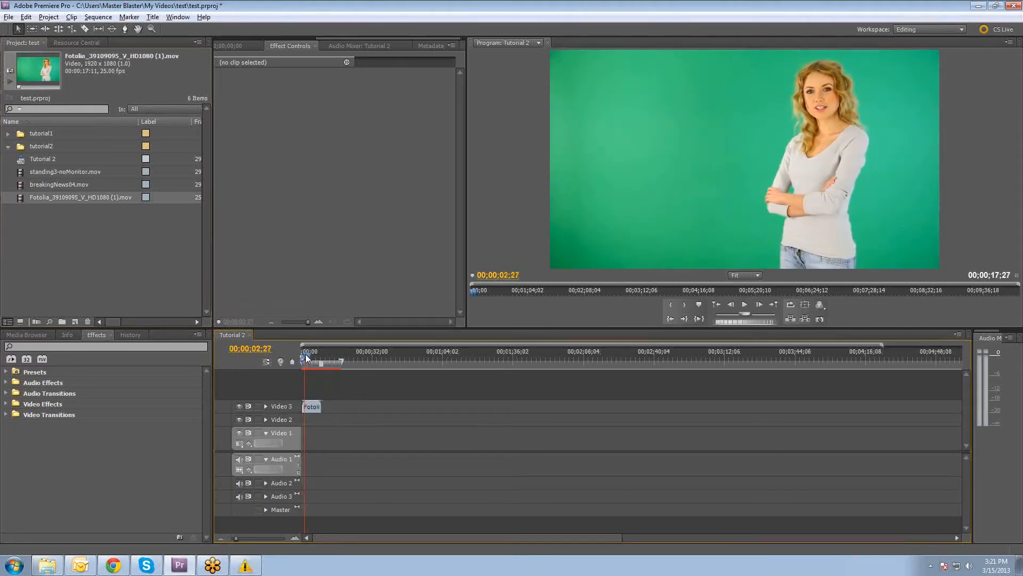
{"action": "mouse_move", "coordinate": [316, 363]}
{"action": "left_mouse_down"}
{"action": "mouse_move", "coordinate": [352, 360]}
{"action": "mouse_move", "coordinate": [315, 360]}
{"action": "left_mouse_up"}
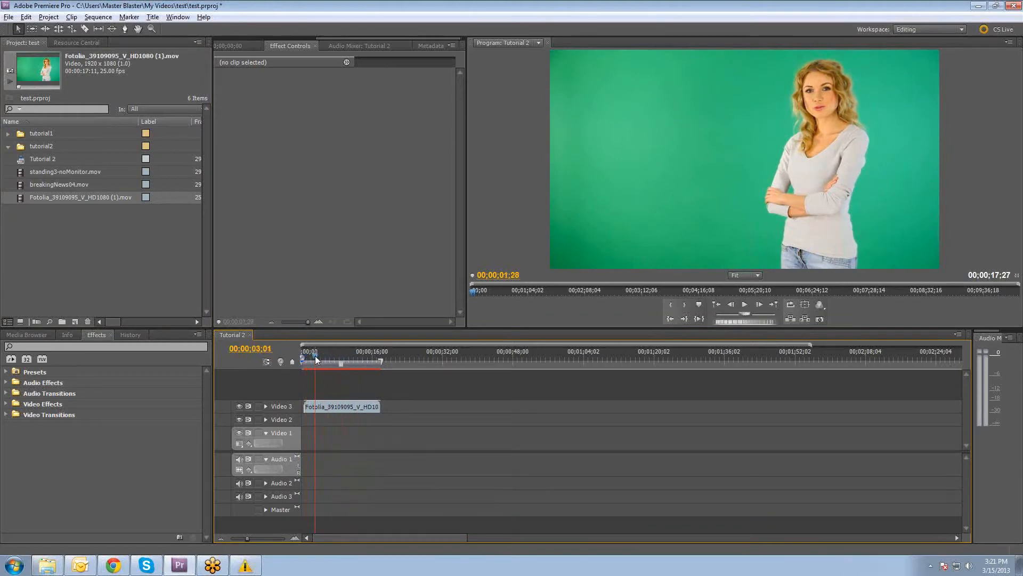
{"action": "right_click", "coordinate": [304, 409]}
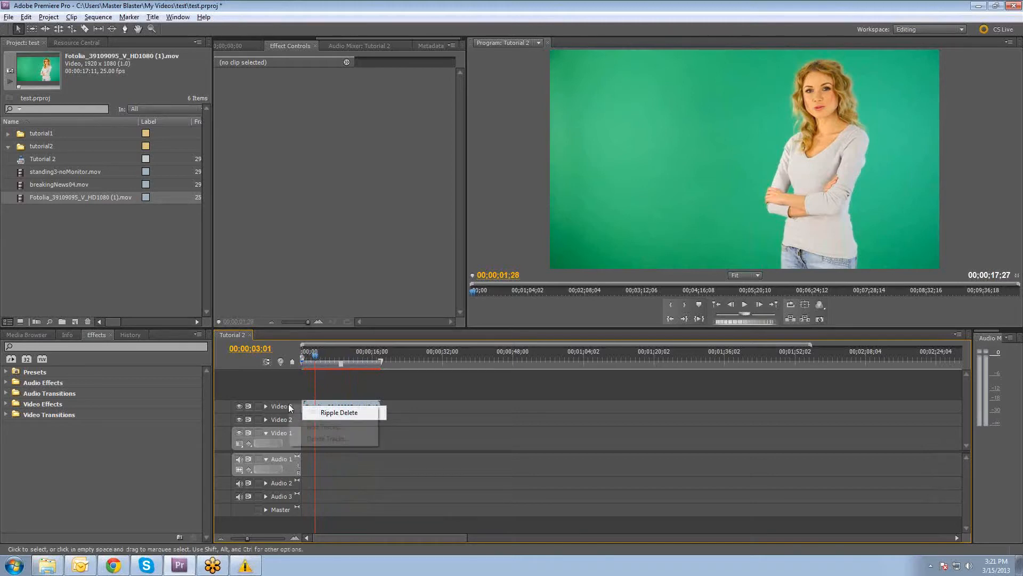
- Rename the Video 3 track as TALENT
{"action": "right_click", "coordinate": [284, 406]}
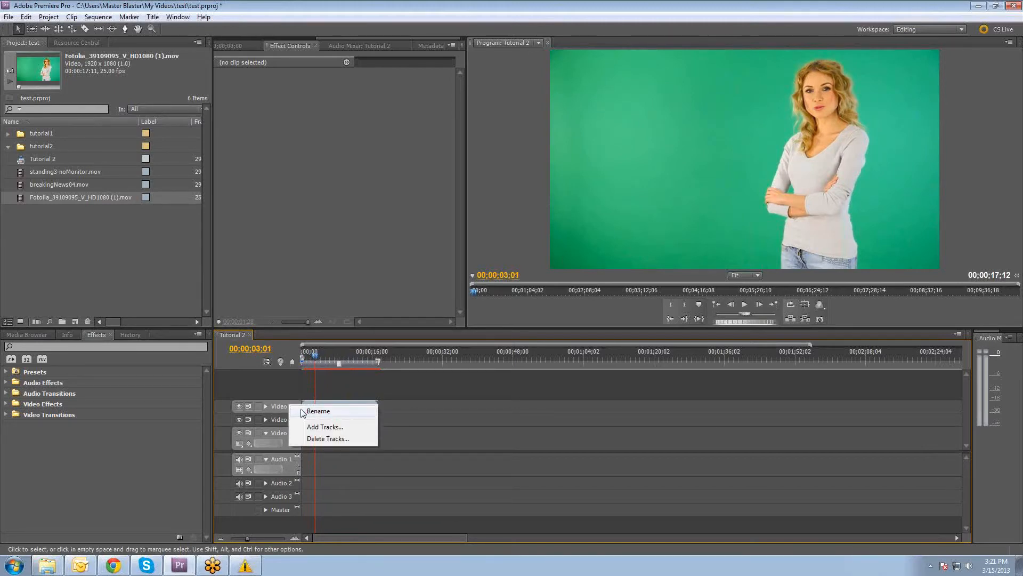
{"action": "left_click", "coordinate": [309, 414]}
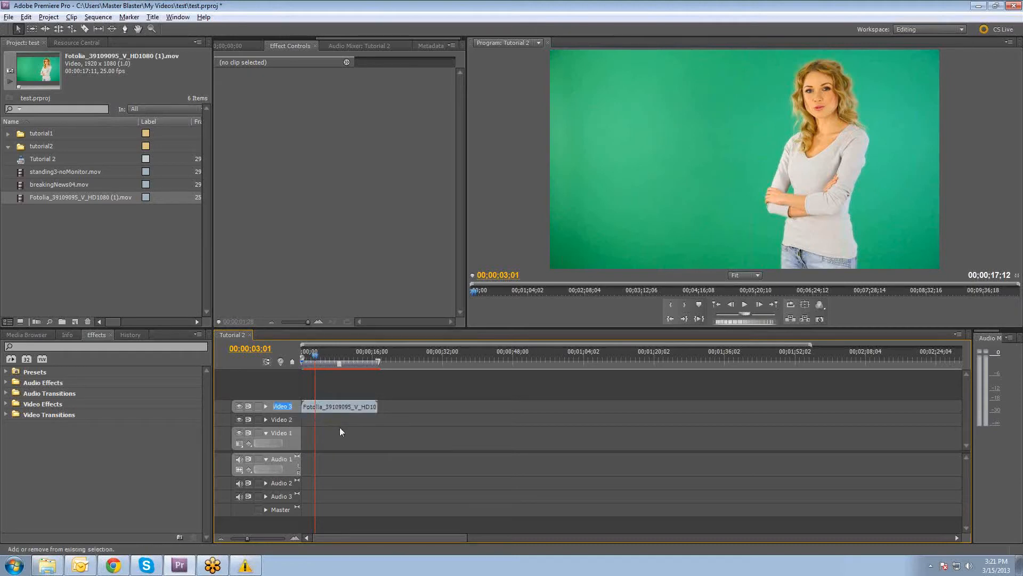
{"action": "type", "text": "FALENT"}
{"action": "key", "text": "Return"}
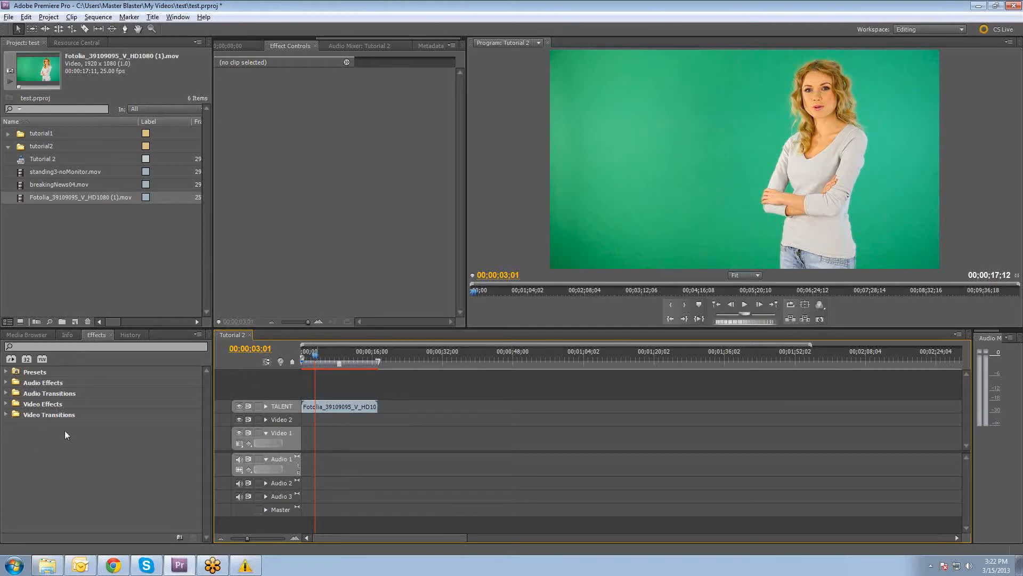
- Search the video effects for "key" and locate the Ultra Key effect
{"action": "double_click", "coordinate": [32, 408]}
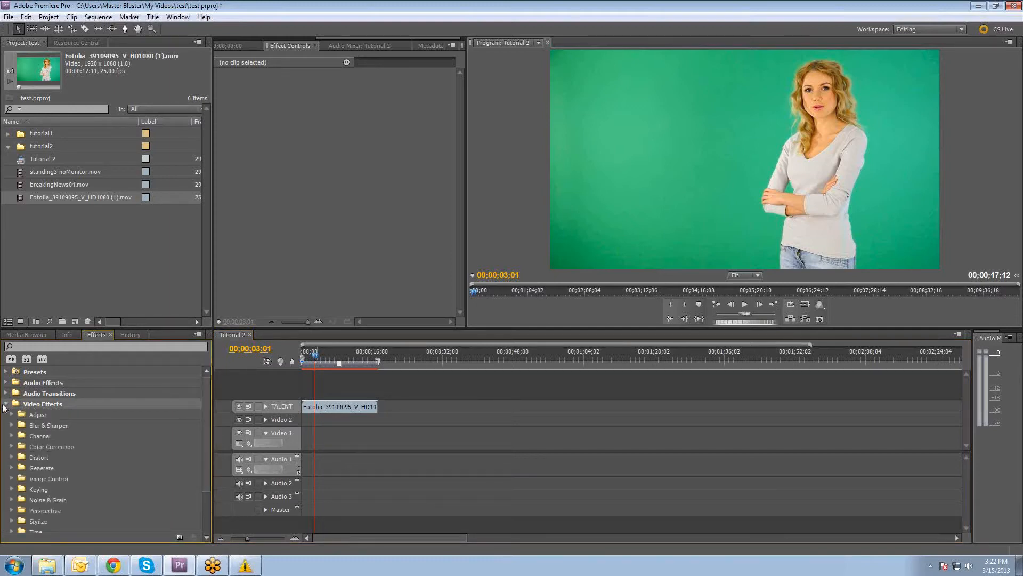
{"action": "left_click", "coordinate": [5, 404]}
{"action": "left_click", "coordinate": [9, 347]}
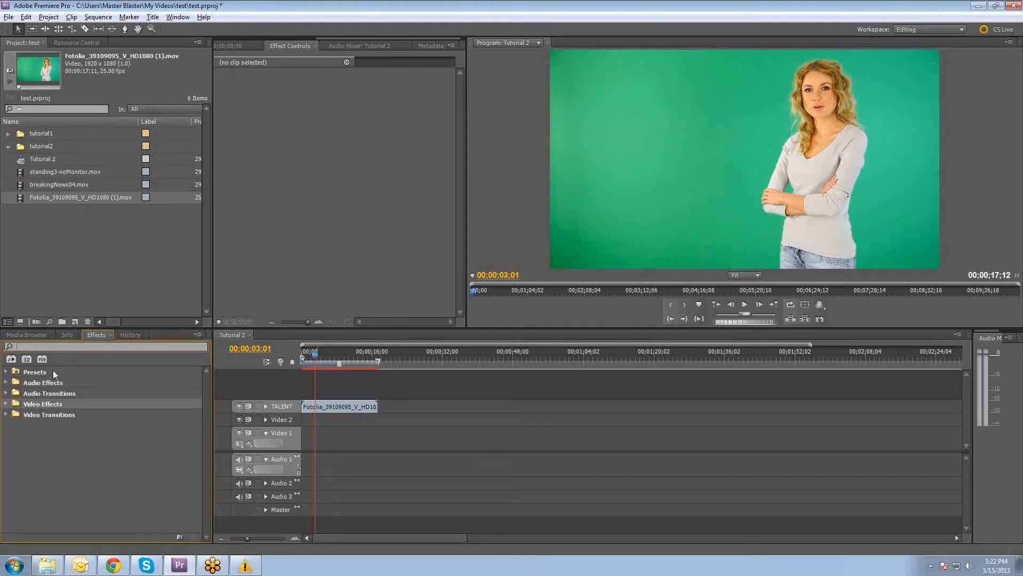
{"action": "type", "text": "key"}
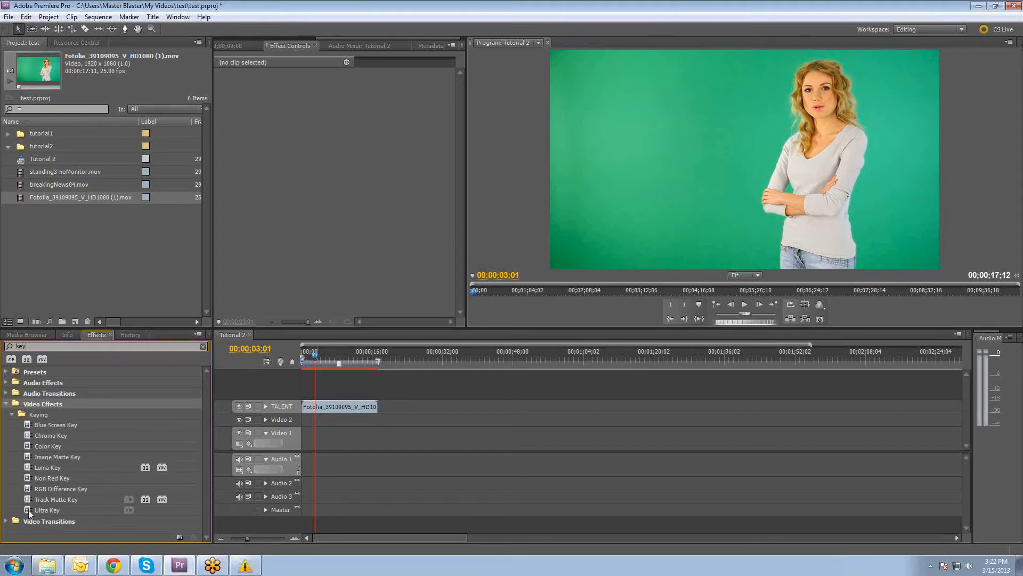
{"action": "left_click", "coordinate": [50, 510]}
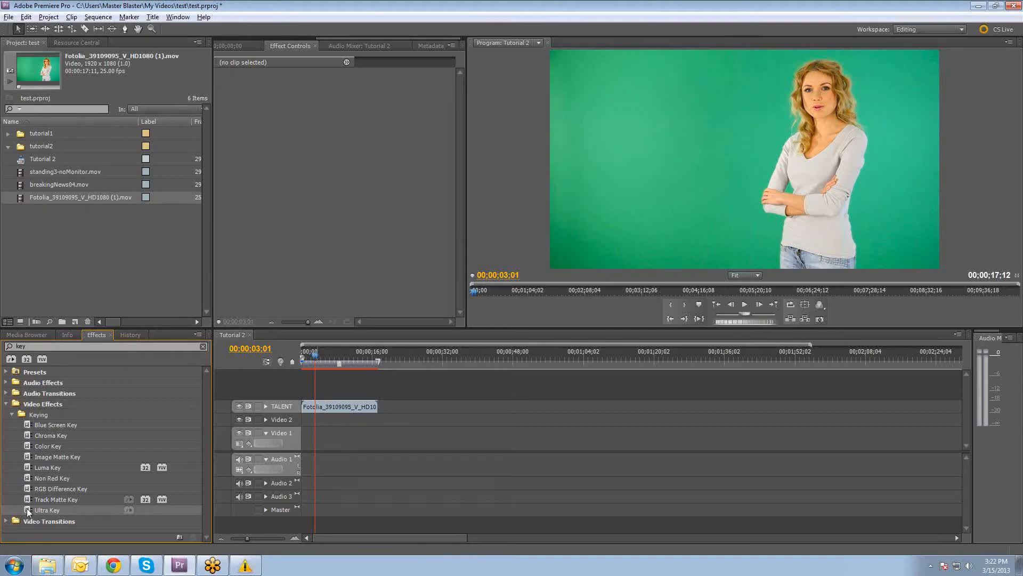
- Try Chroma Key on the TALENT clip with the background green sampled and Similarity at about 53%, and remove the effect
{"action": "left_click", "coordinate": [27, 438]}
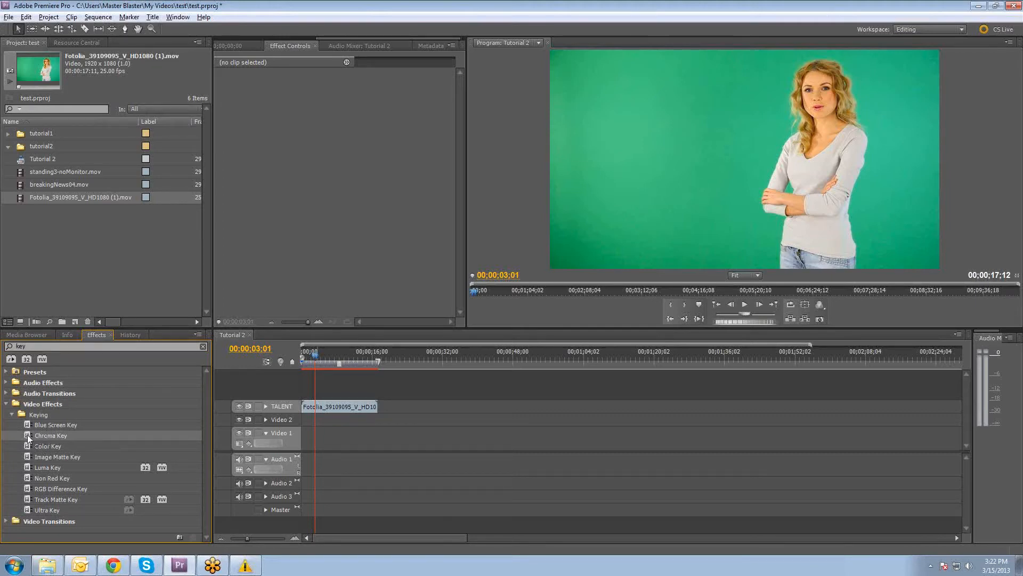
{"action": "left_click_drag", "start_coordinate": [28, 438], "coordinate": [330, 408]}
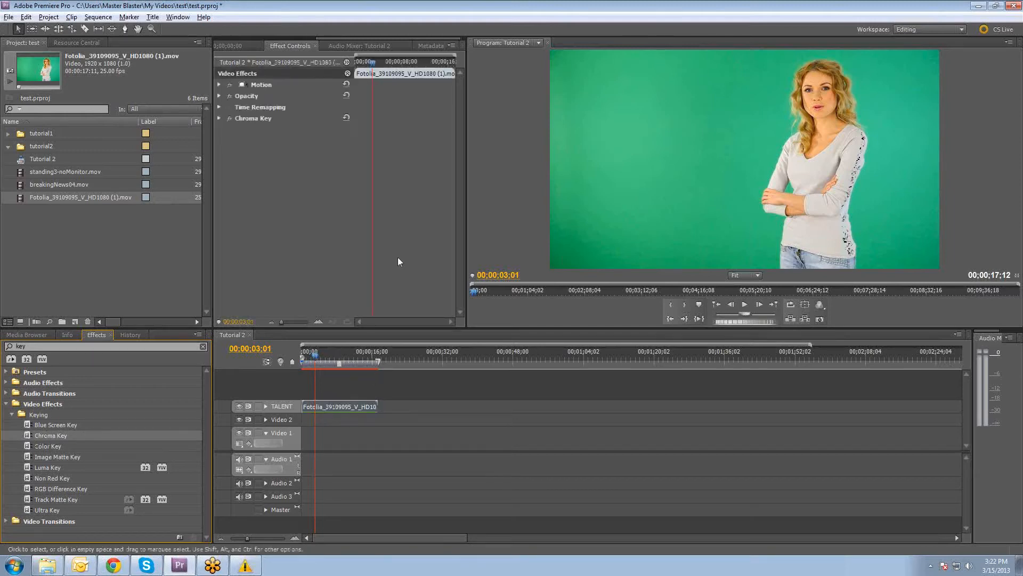
{"action": "left_click", "coordinate": [219, 118]}
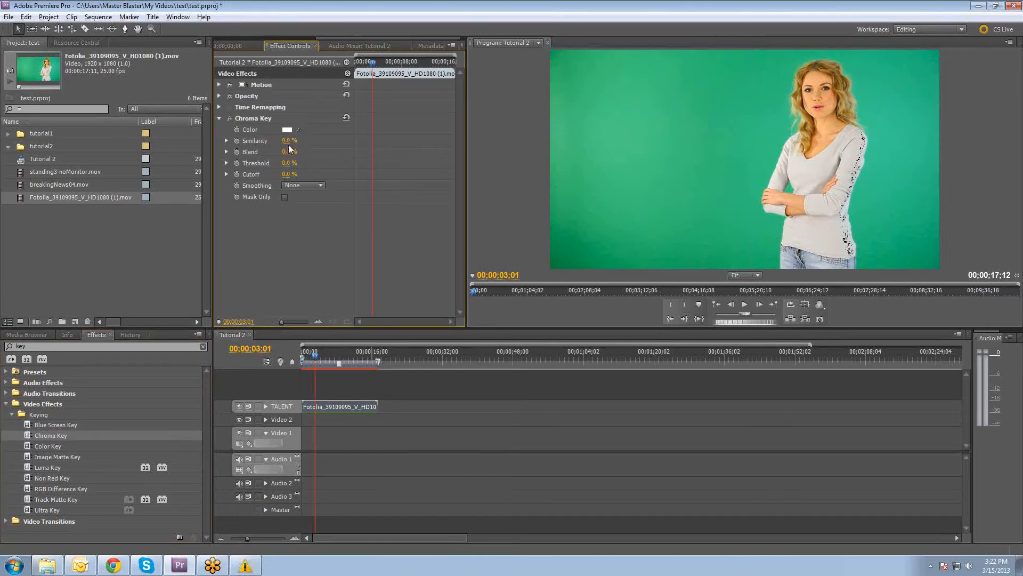
{"action": "left_click_drag", "start_coordinate": [302, 127], "coordinate": [641, 138]}
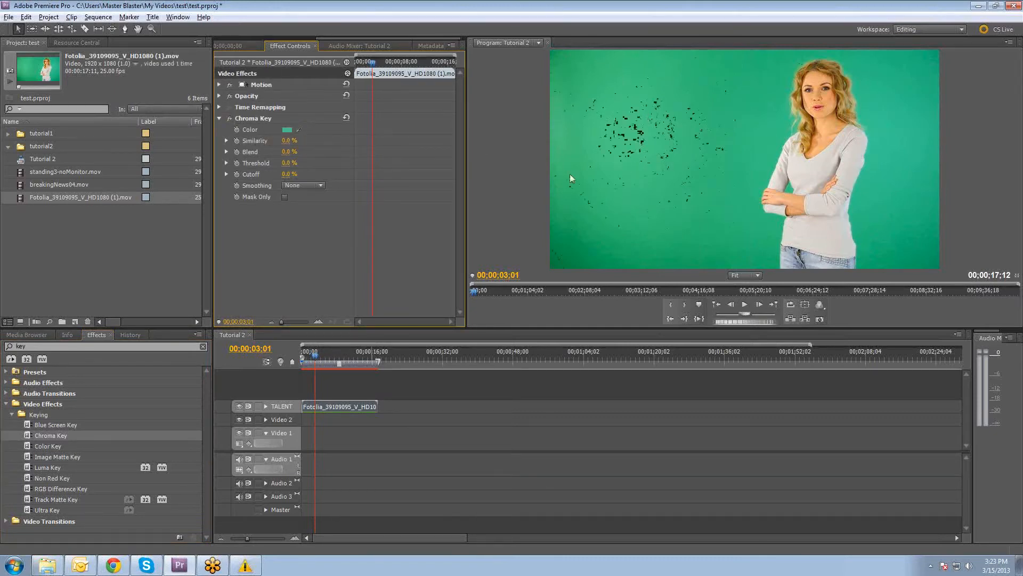
{"action": "mouse_move", "coordinate": [287, 140]}
{"action": "left_mouse_down"}
{"action": "mouse_move", "coordinate": [323, 140]}
{"action": "mouse_move", "coordinate": [302, 142]}
{"action": "left_mouse_up"}
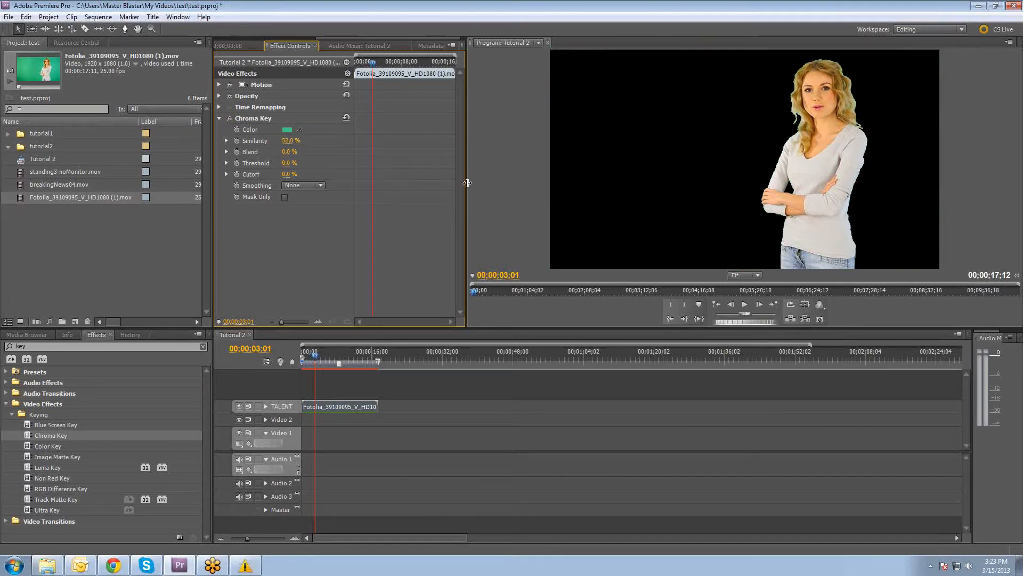
{"action": "left_click", "coordinate": [265, 119]}
{"action": "key", "text": "Delete"}
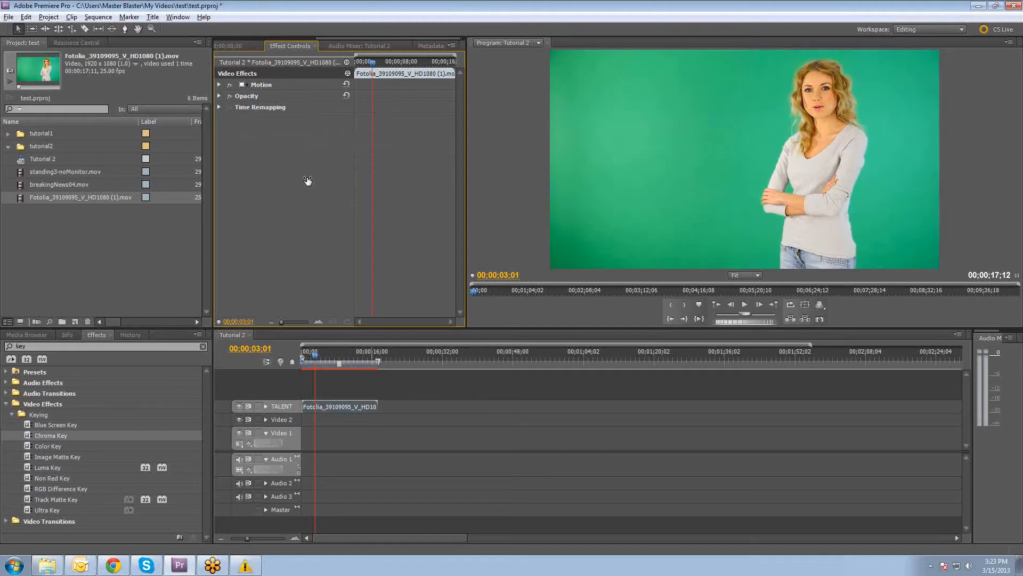
- Apply Ultra Key to the TALENT clip and sample the green background as its key color
{"action": "left_click_drag", "start_coordinate": [40, 509], "coordinate": [336, 407]}
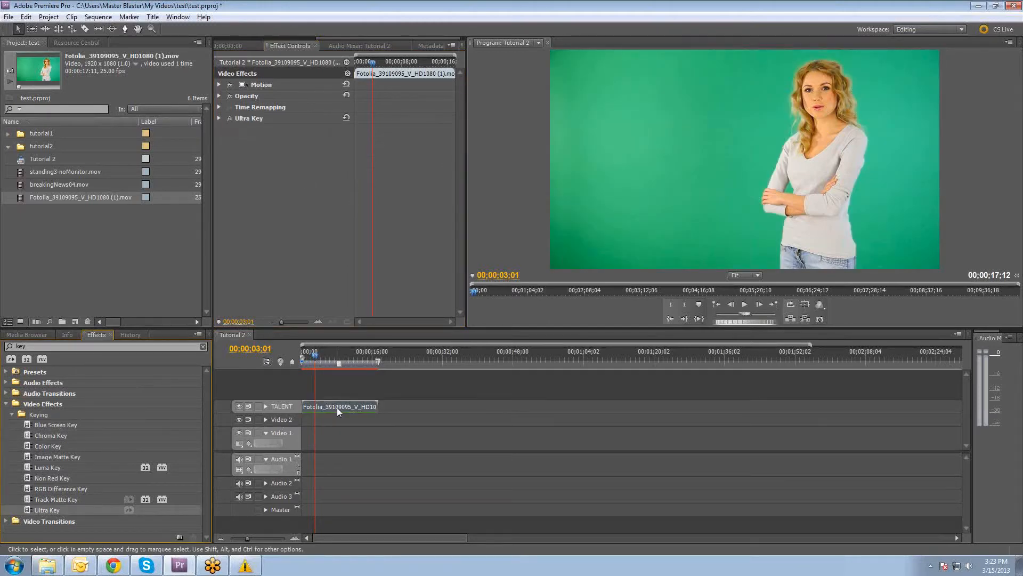
{"action": "left_click", "coordinate": [219, 118]}
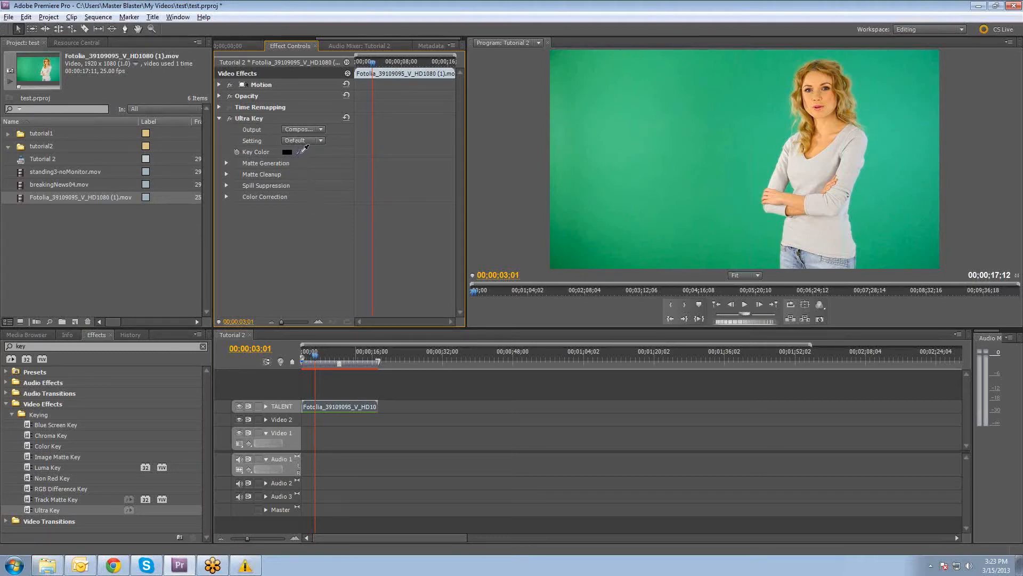
{"action": "left_click_drag", "start_coordinate": [300, 150], "coordinate": [676, 126]}
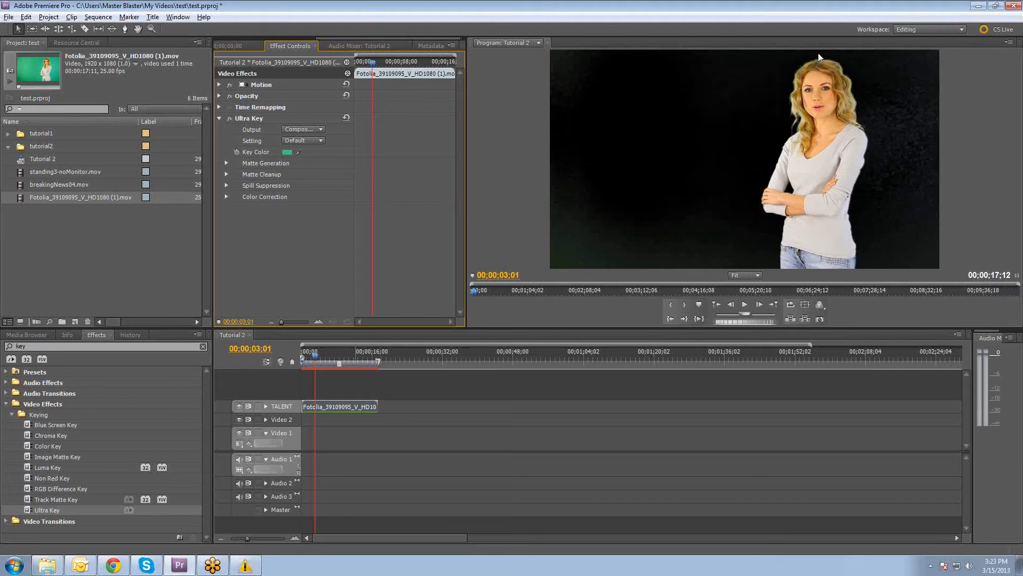
- Look over the Matte Generation values of Ultra Key and set its Setting to Aggressive
{"action": "left_click", "coordinate": [226, 163]}
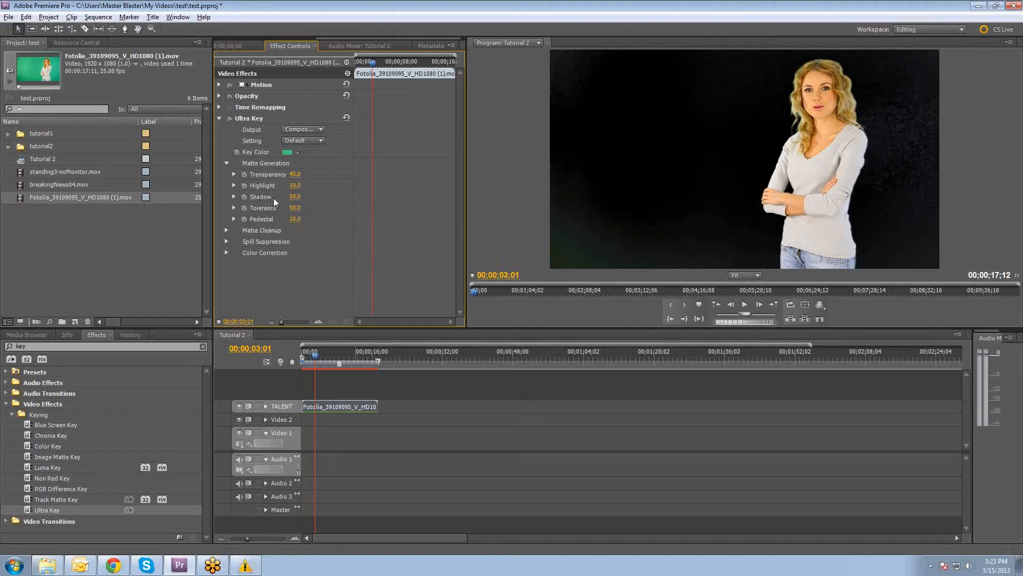
{"action": "left_click", "coordinate": [226, 163]}
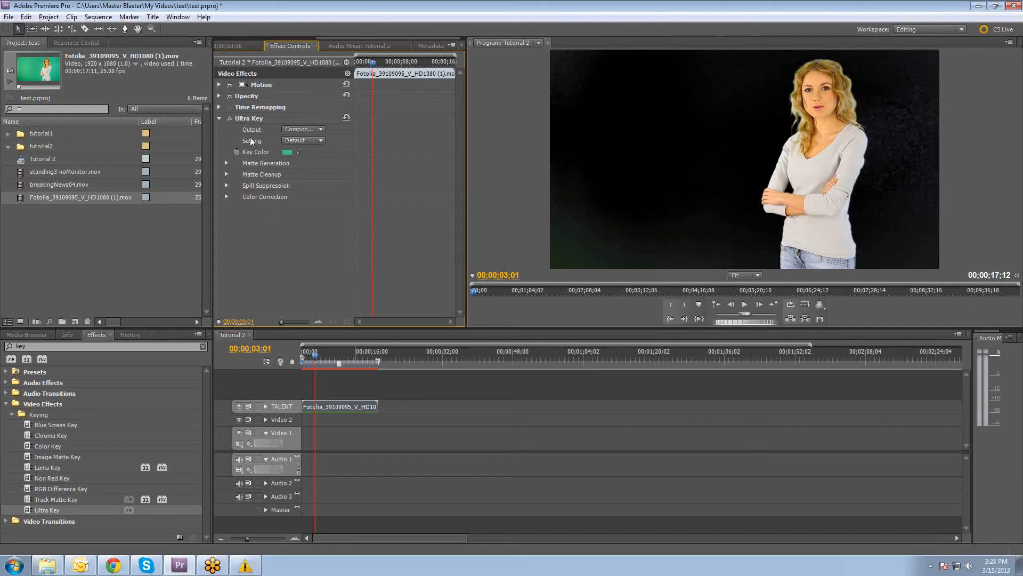
{"action": "left_click", "coordinate": [300, 141]}
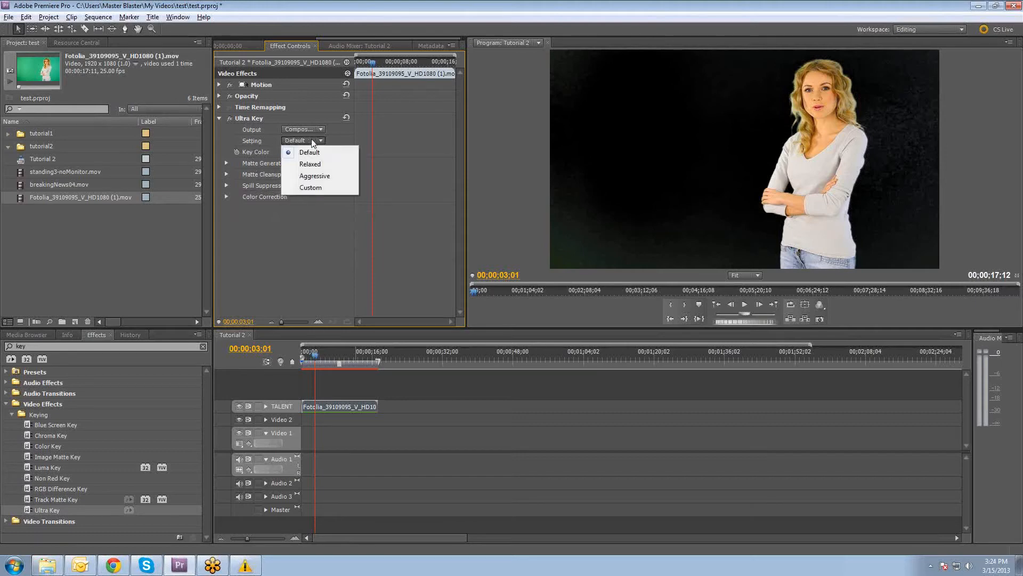
{"action": "left_click", "coordinate": [322, 177]}
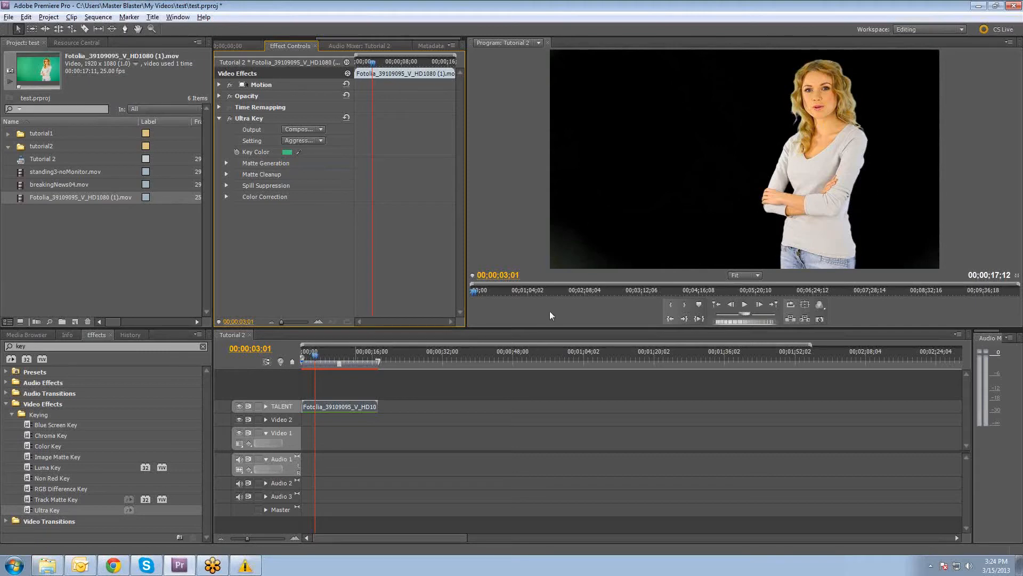
{"action": "left_click", "coordinate": [219, 118]}
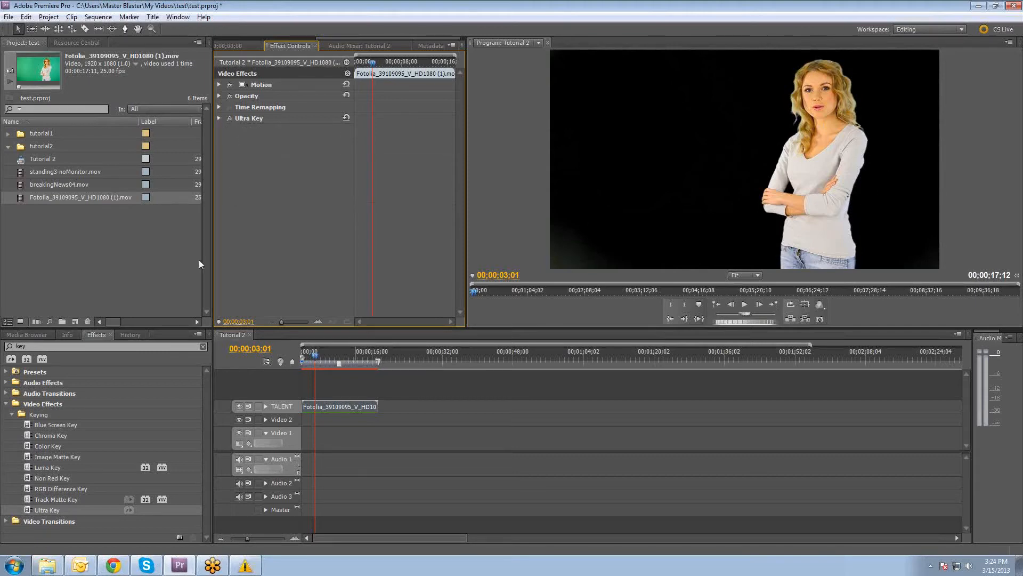
- Place standing3-noMonitor.mov at the start of the Video 2 track, beneath the talent clip
{"action": "left_click", "coordinate": [66, 276]}
{"action": "left_click", "coordinate": [43, 173]}
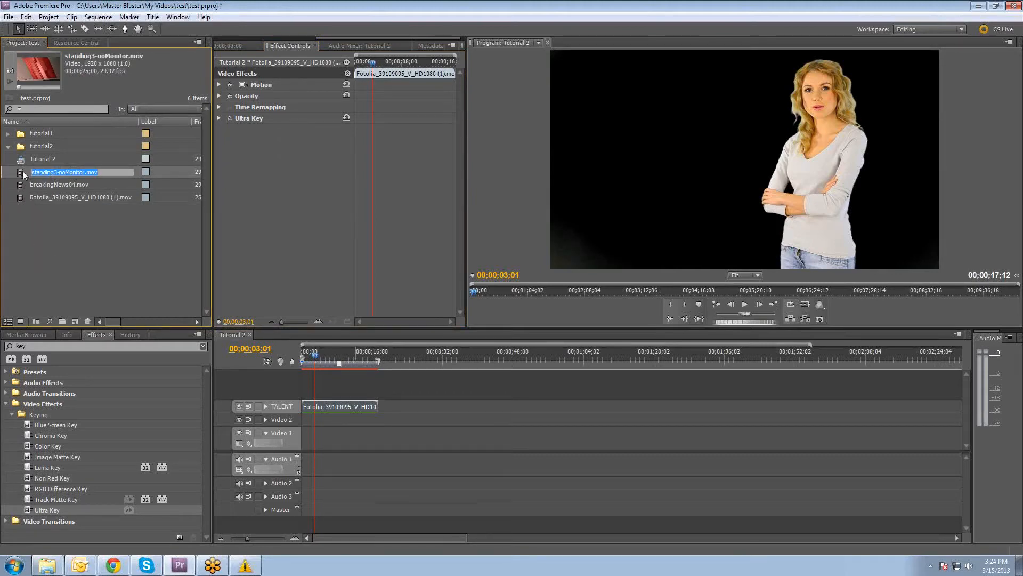
{"action": "left_click", "coordinate": [21, 172]}
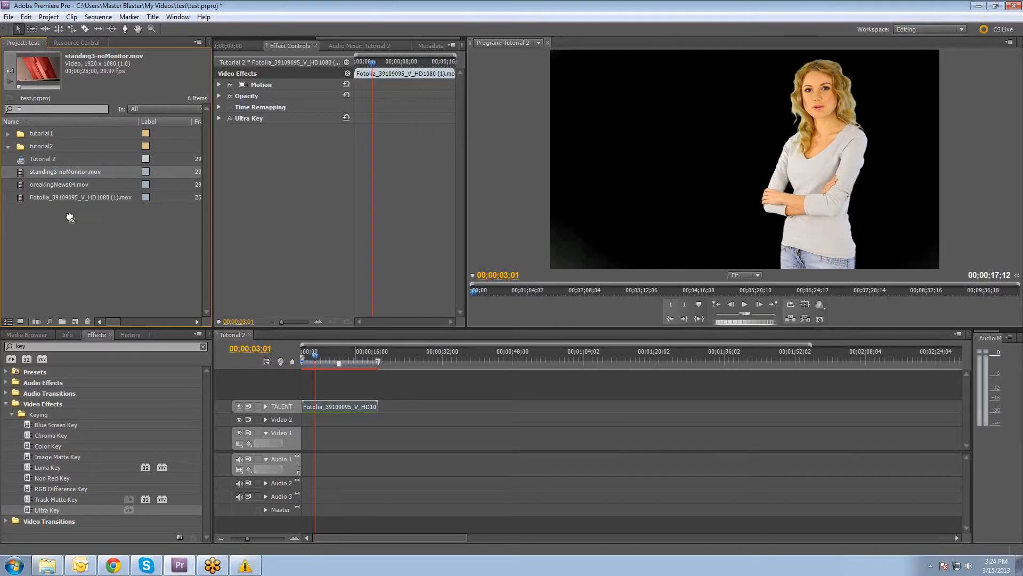
{"action": "left_click_drag", "start_coordinate": [236, 370], "coordinate": [293, 421]}
- Rename the Video 2 track as STUDIO
{"action": "right_click", "coordinate": [286, 419]}
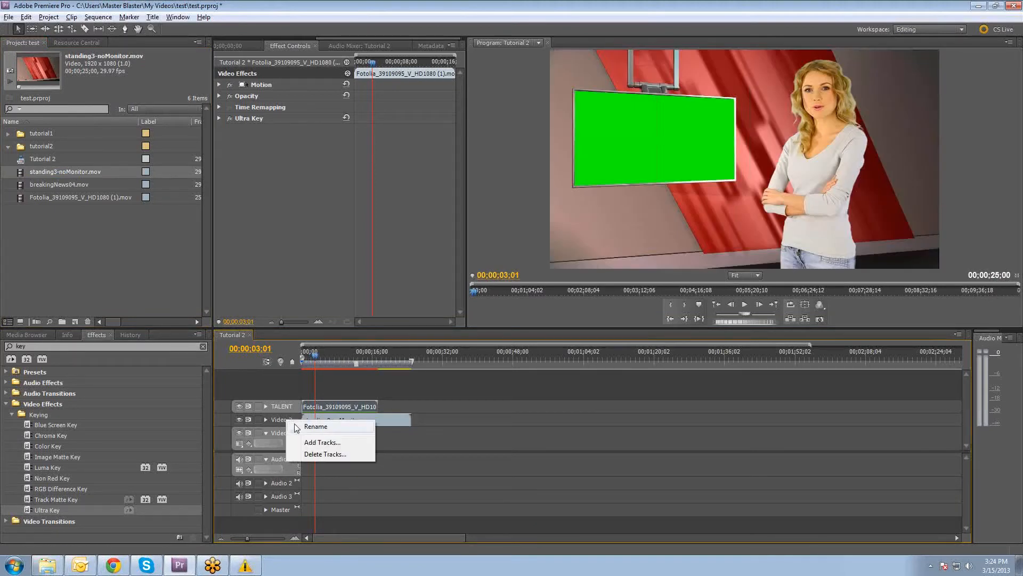
{"action": "left_click", "coordinate": [295, 426]}
{"action": "type", "text": "STUDIO"}
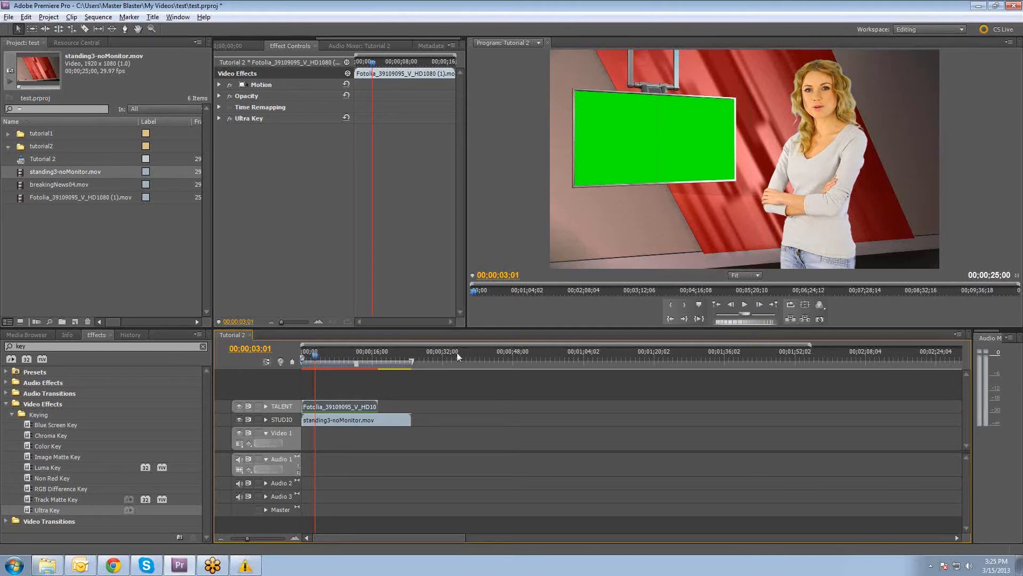
- Reposition the talent clip in the frame to about 688, 567 in its Motion settings
{"action": "left_click", "coordinate": [397, 435]}
{"action": "left_click", "coordinate": [344, 411]}
{"action": "left_click", "coordinate": [218, 85]}
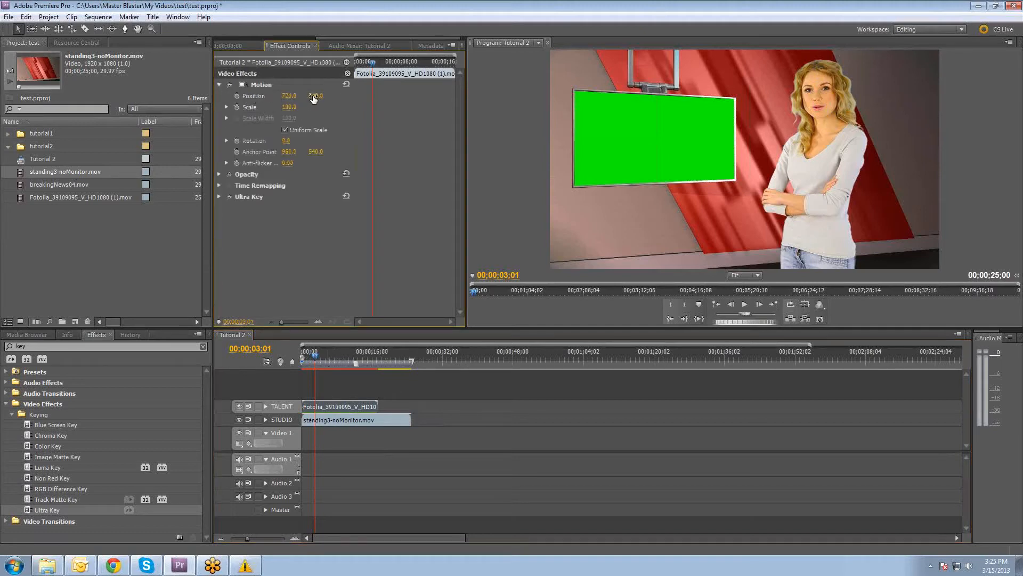
{"action": "mouse_move", "coordinate": [316, 96]}
{"action": "left_mouse_down"}
{"action": "mouse_move", "coordinate": [347, 95]}
{"action": "mouse_move", "coordinate": [269, 96]}
{"action": "mouse_move", "coordinate": [318, 102]}
{"action": "left_mouse_up"}
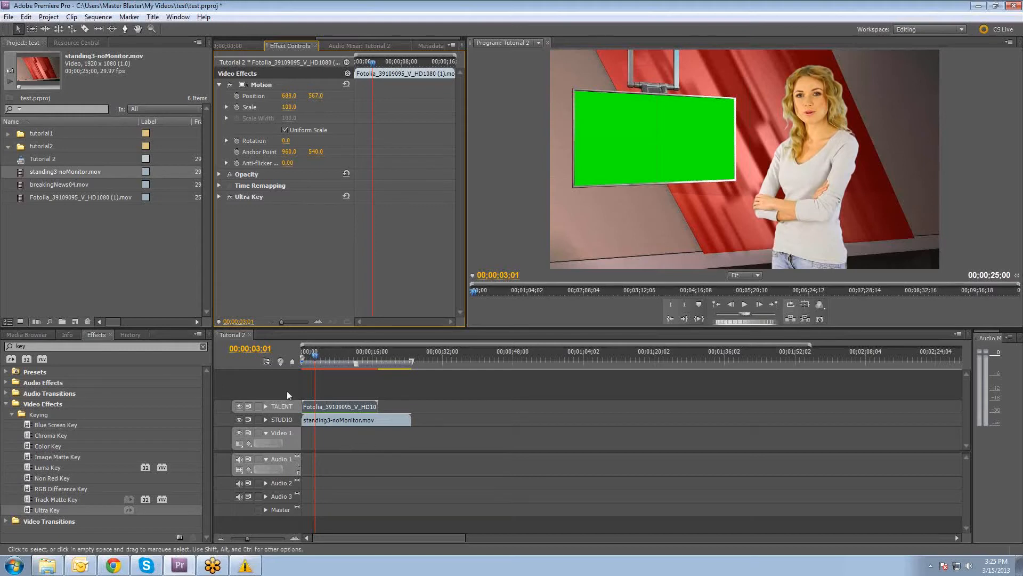
- Scrub through the sequence to check the talent against the moving studio monitor, ending at 00;00;12;03
{"action": "left_click", "coordinate": [313, 360]}
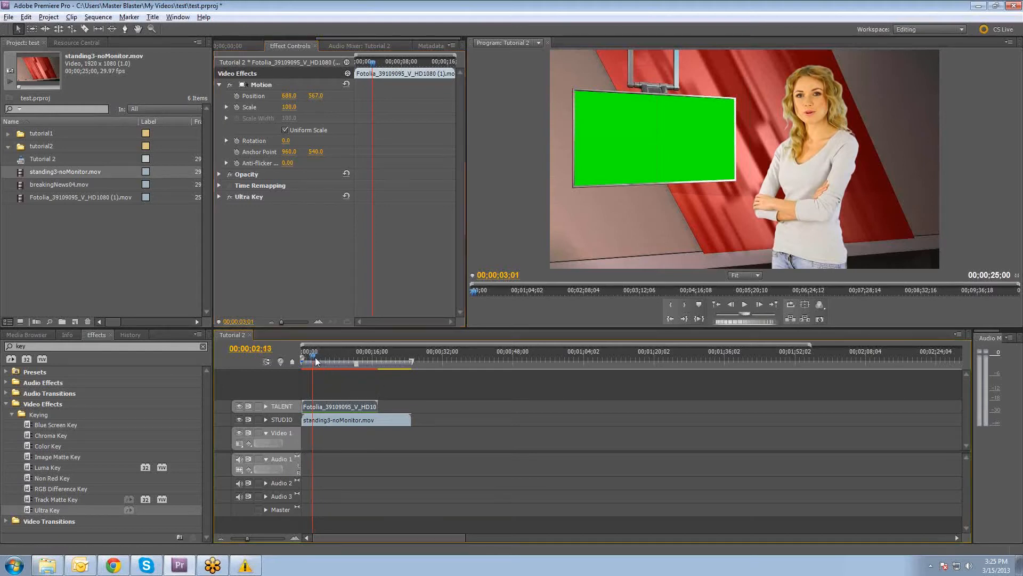
{"action": "left_click_drag", "start_coordinate": [315, 361], "coordinate": [342, 362]}
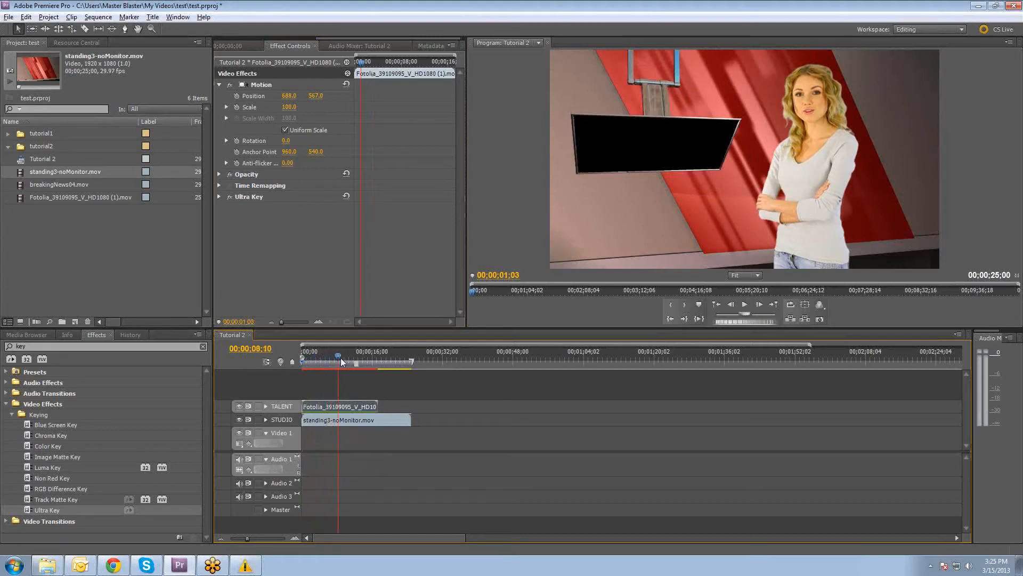
{"action": "left_click", "coordinate": [368, 424]}
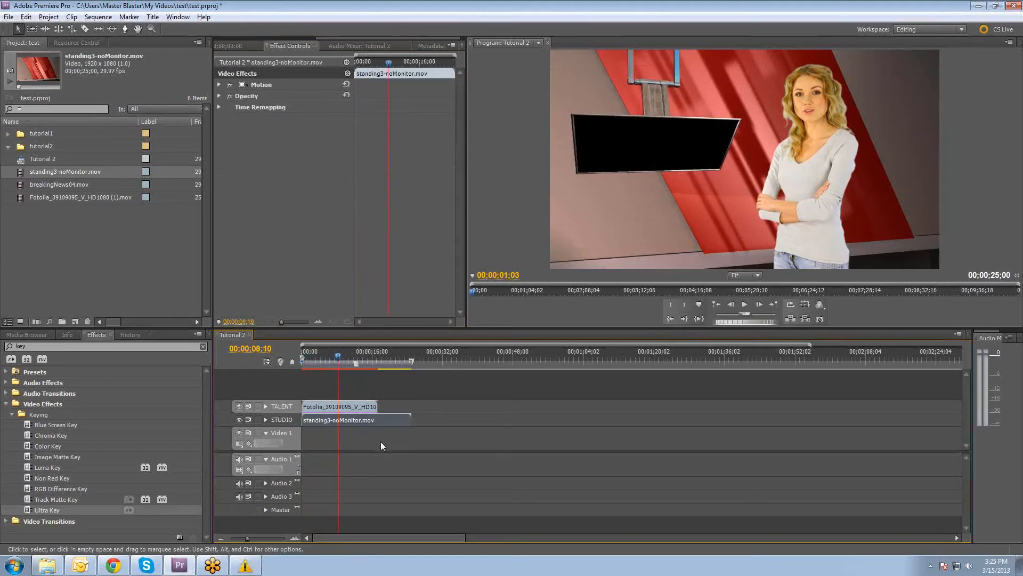
{"action": "left_click", "coordinate": [333, 360]}
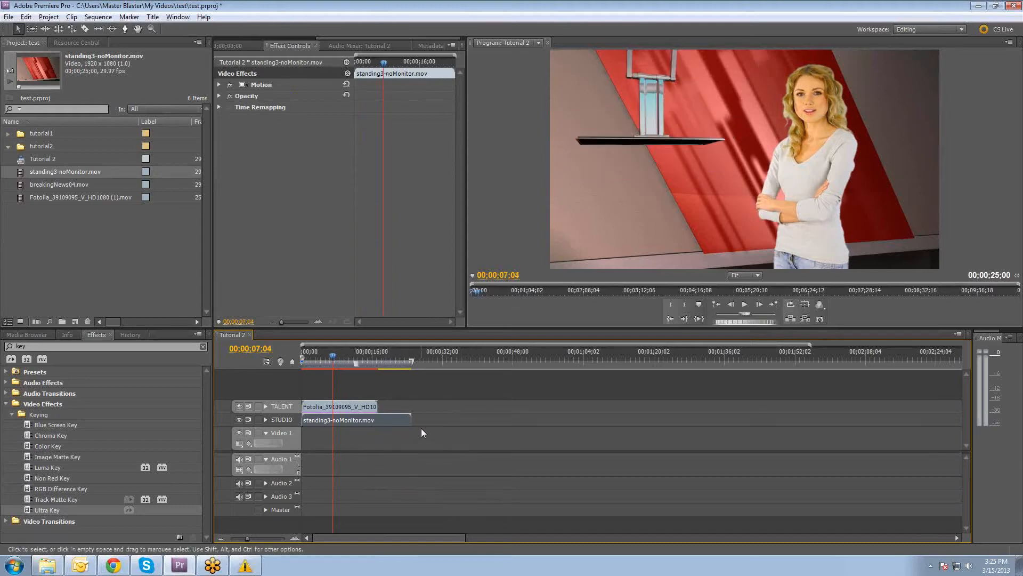
{"action": "left_click", "coordinate": [356, 364]}
- Select the studio clip and search the effects for "hls" to find Color Balance (HLS)
{"action": "left_click", "coordinate": [382, 407]}
{"action": "left_click", "coordinate": [382, 418]}
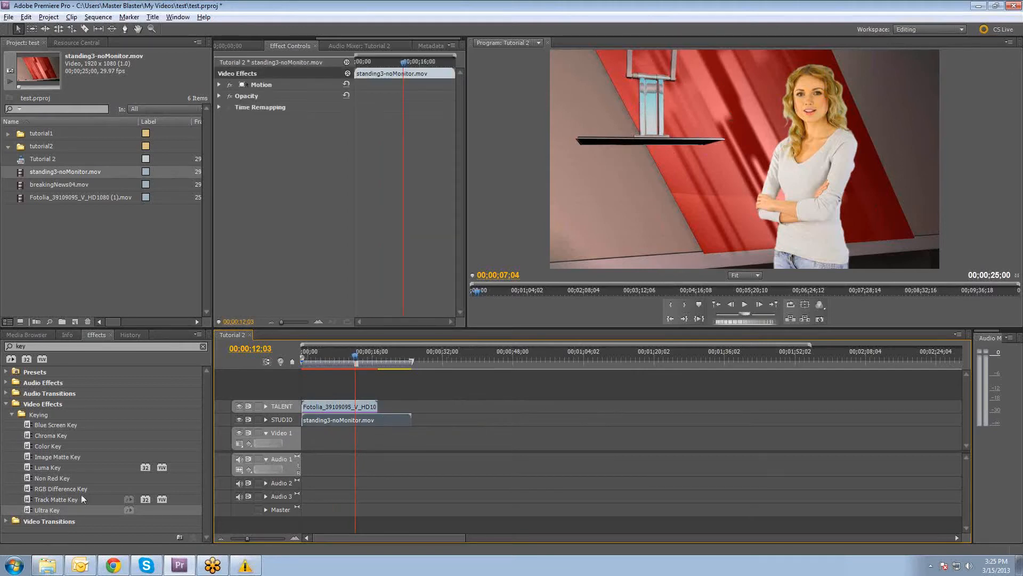
{"action": "left_click", "coordinate": [147, 345]}
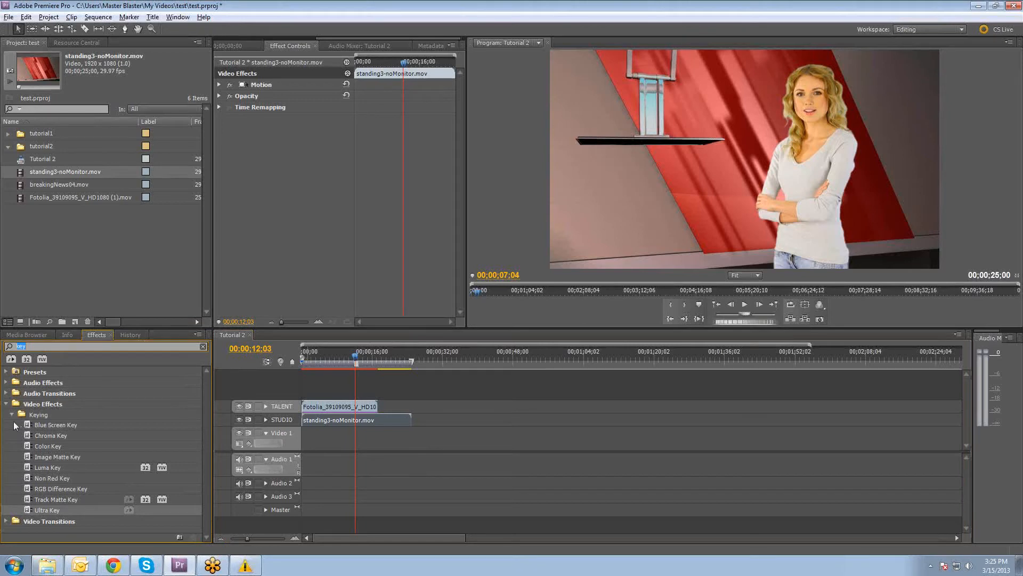
{"action": "key", "text": "BackSpace"}
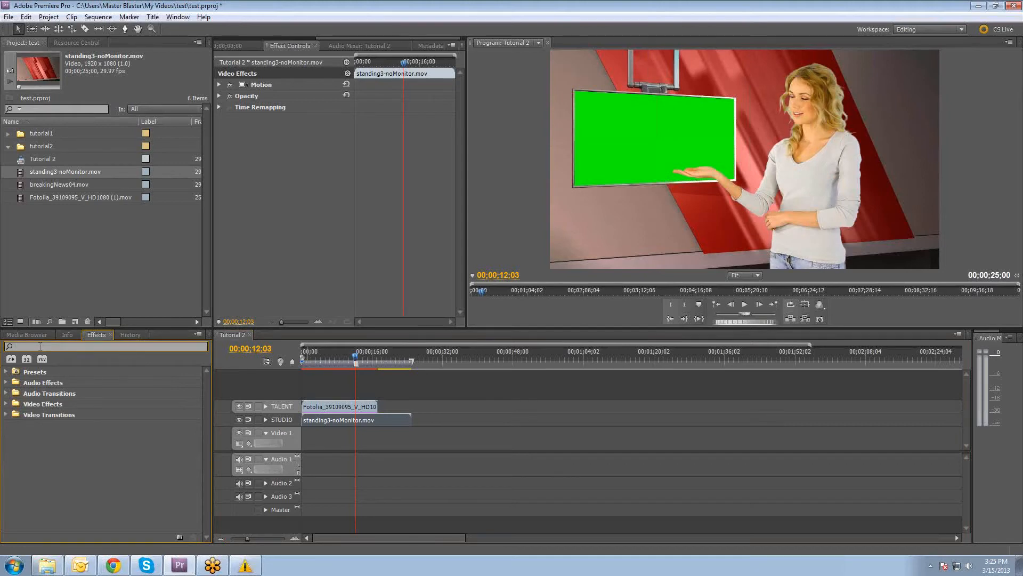
{"action": "type", "text": "hls"}
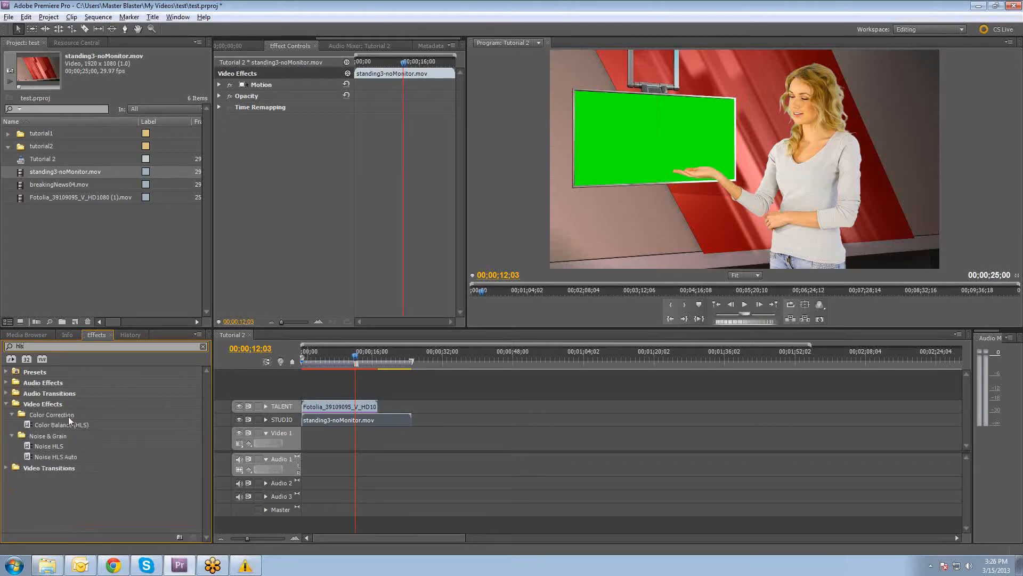
{"action": "left_click", "coordinate": [42, 425]}
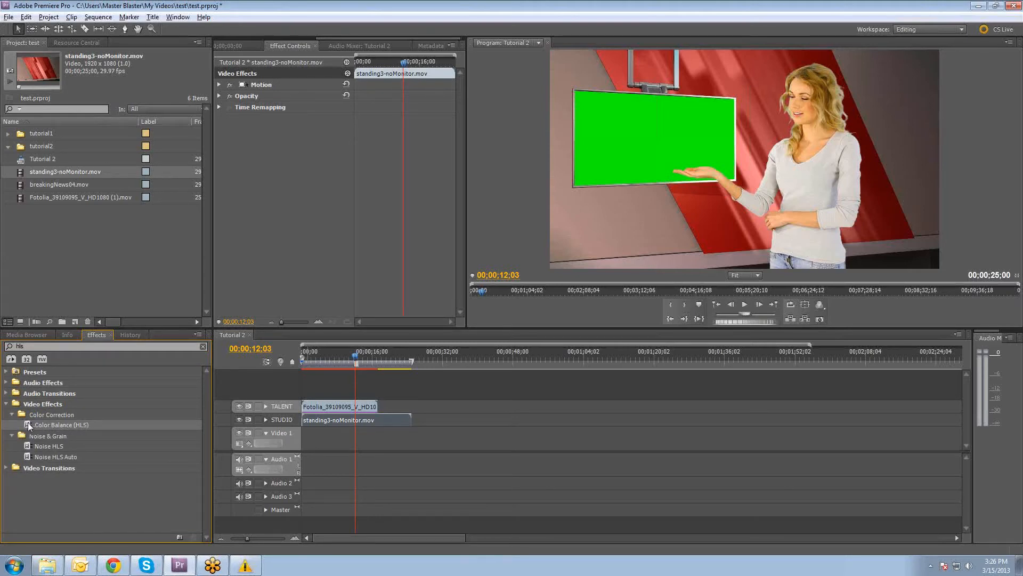
- Apply Color Balance (HLS) to the studio clip and set its Hue to about -156° to recolor the set blue
{"action": "left_click_drag", "start_coordinate": [28, 422], "coordinate": [391, 421]}
{"action": "left_click", "coordinate": [219, 118]}
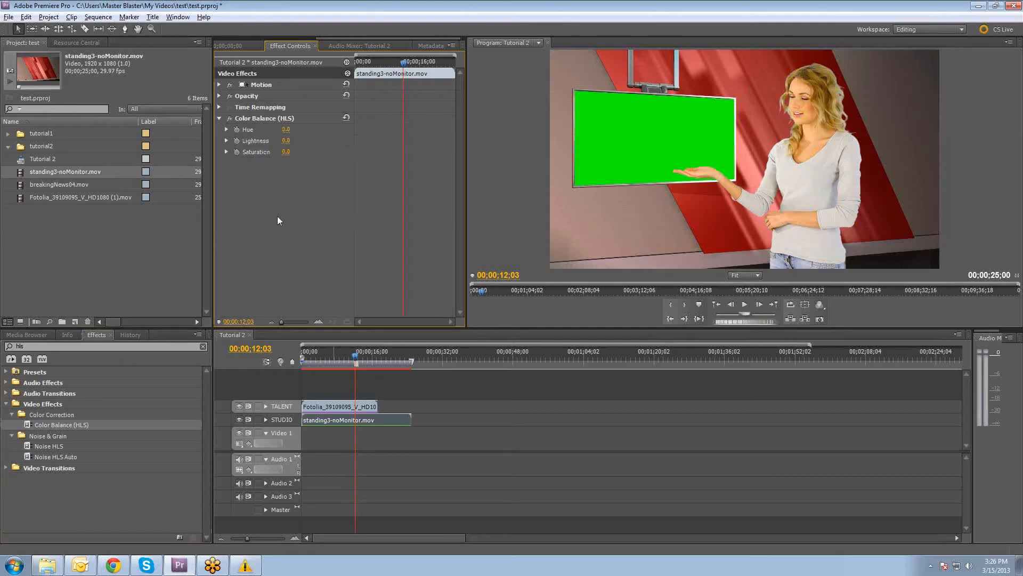
{"action": "mouse_move", "coordinate": [287, 130]}
{"action": "left_mouse_down"}
{"action": "mouse_move", "coordinate": [197, 130]}
{"action": "mouse_move", "coordinate": [299, 130]}
{"action": "left_mouse_up"}
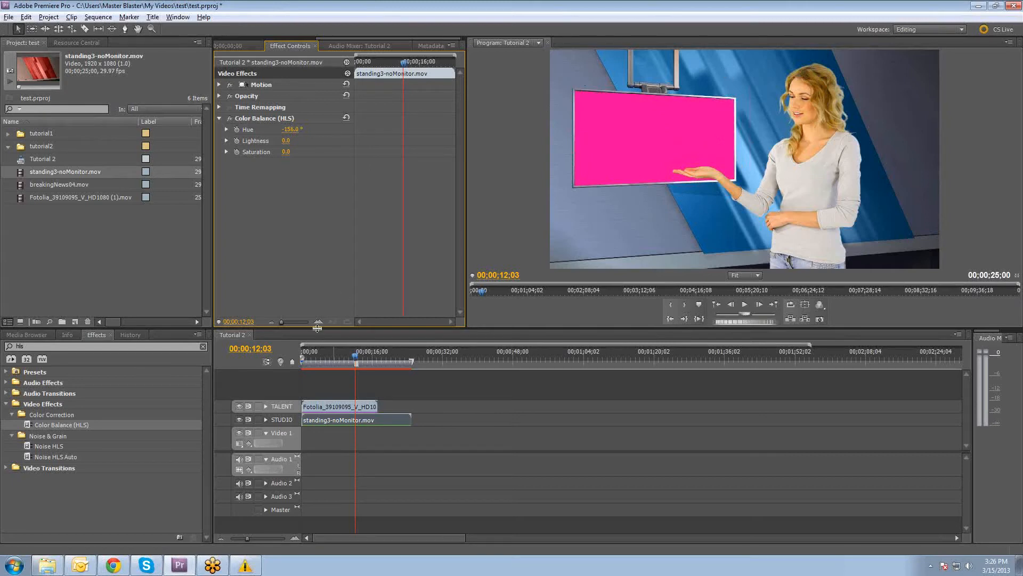
- Search the effects for "key" and apply Ultra Key to the standing3-noMonitor.mov studio clip
{"action": "left_click", "coordinate": [32, 347]}
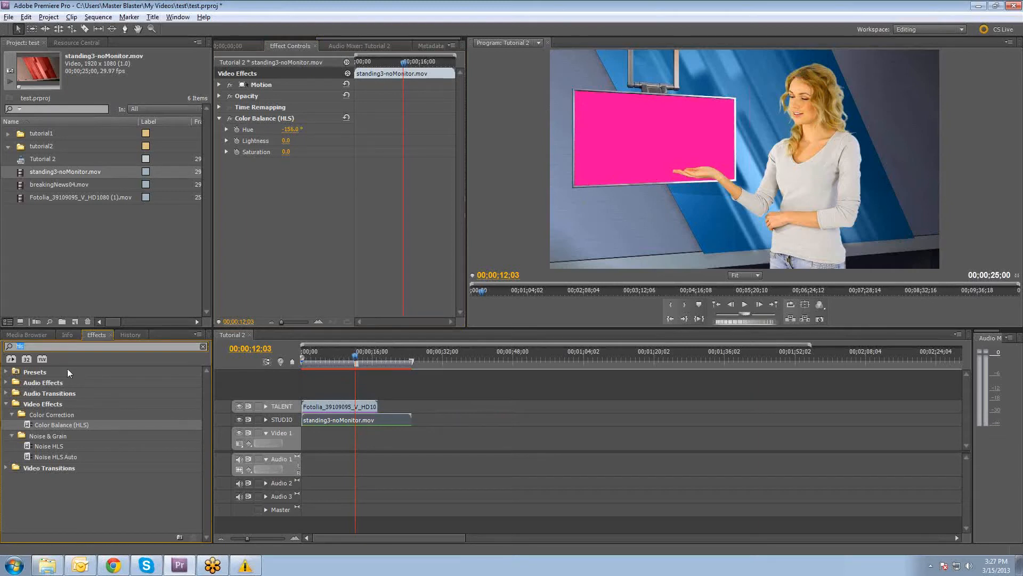
{"action": "left_click", "coordinate": [62, 345]}
{"action": "left_click_drag", "start_coordinate": [62, 346], "coordinate": [3, 348]}
{"action": "type", "text": "key"}
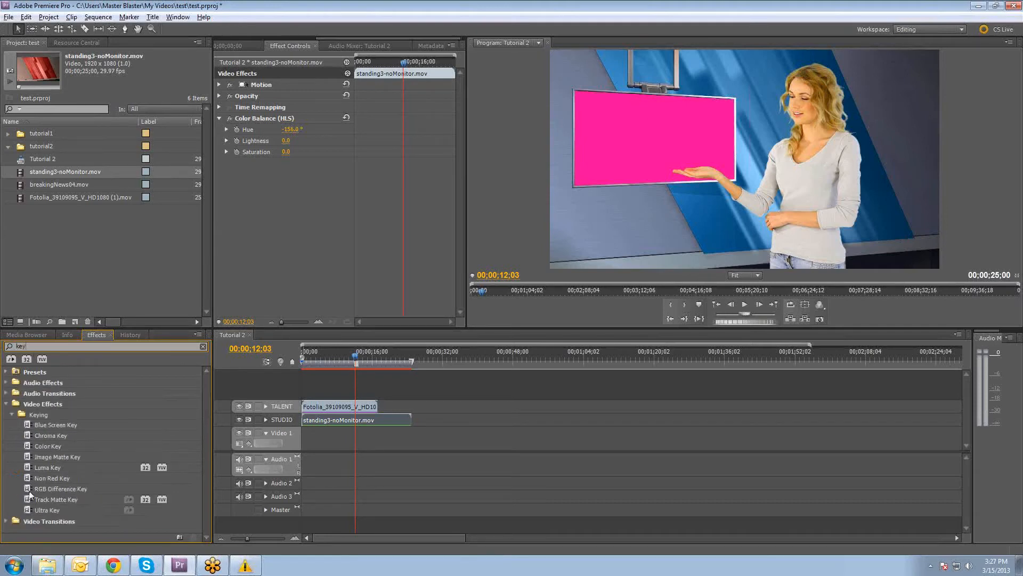
{"action": "left_click", "coordinate": [52, 511]}
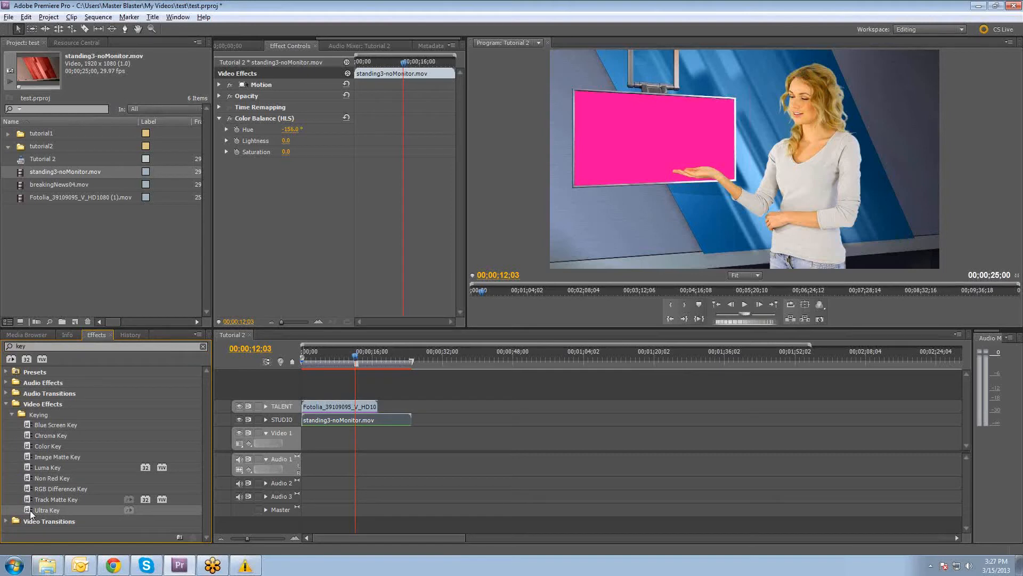
{"action": "left_click_drag", "start_coordinate": [30, 510], "coordinate": [383, 420]}
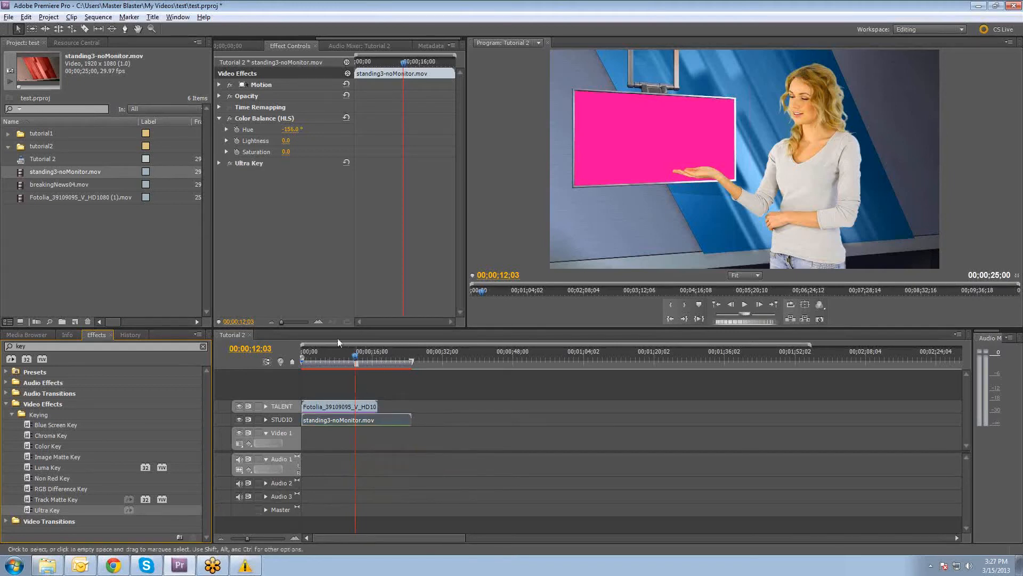
- Sample the pink monitor screen as the studio clip's Ultra Key key color, and collapse the clip's effect settings
{"action": "left_click", "coordinate": [219, 163]}
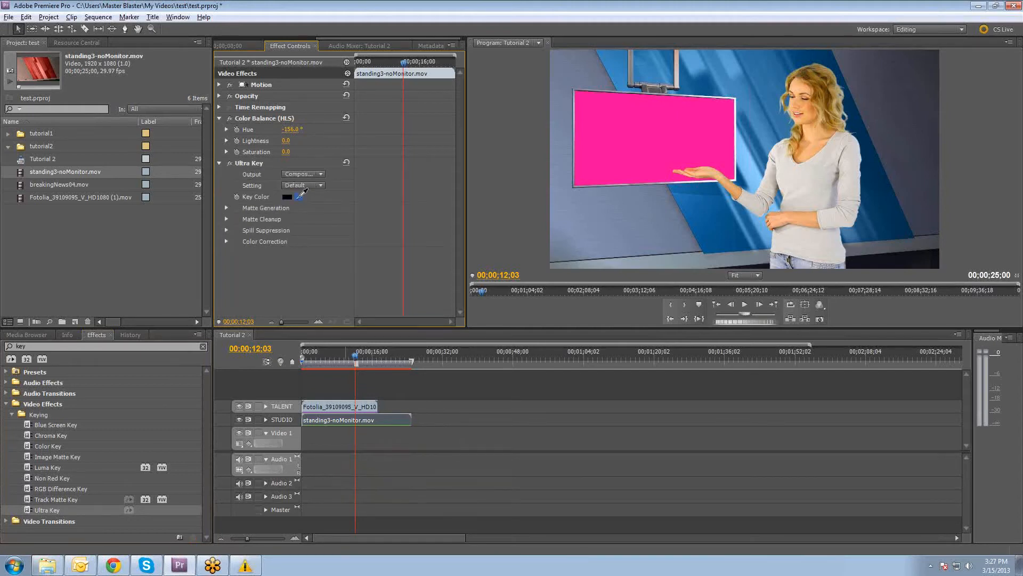
{"action": "left_click_drag", "start_coordinate": [299, 197], "coordinate": [631, 141]}
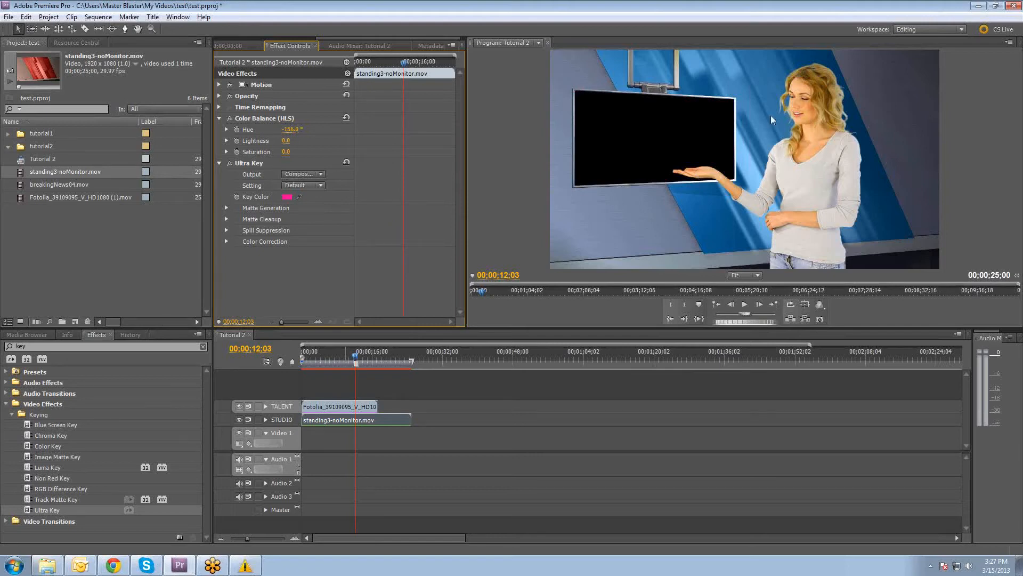
{"action": "left_click", "coordinate": [219, 163]}
{"action": "left_click", "coordinate": [219, 118]}
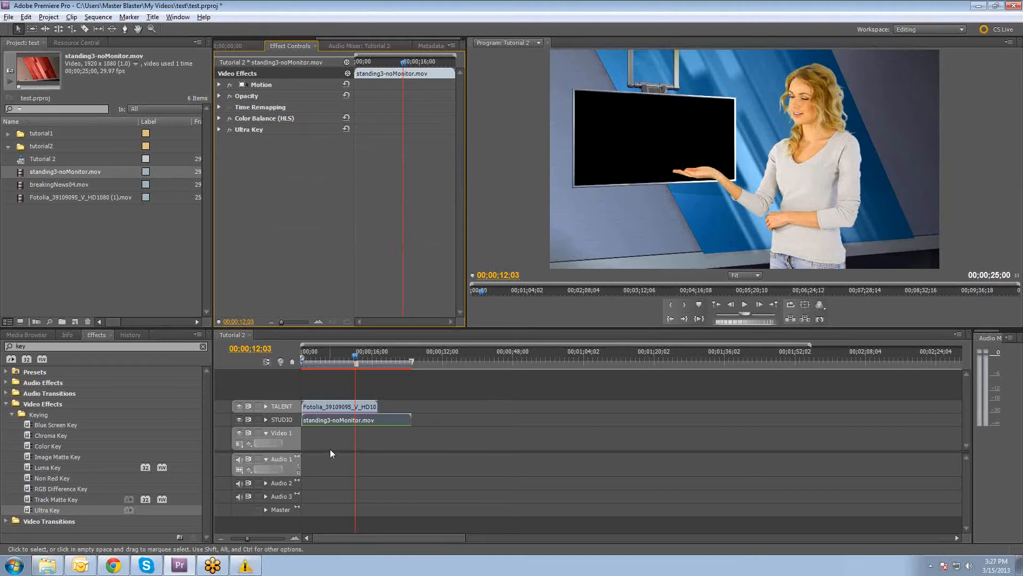
- Place breakingNews04.mov at the start of the Video 1 track, beneath the studio clip
{"action": "left_click", "coordinate": [7, 274]}
{"action": "left_click", "coordinate": [20, 184]}
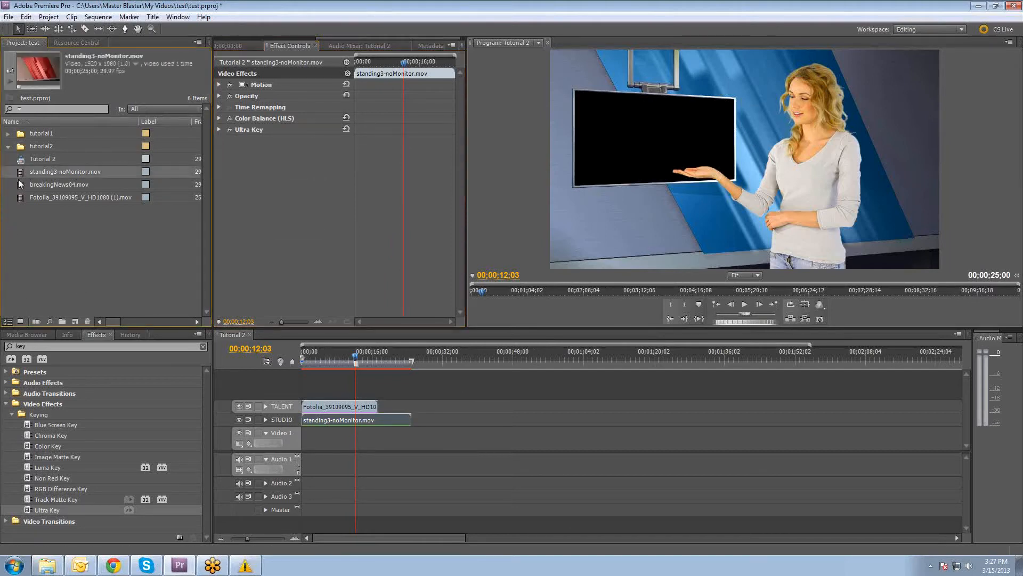
{"action": "left_click", "coordinate": [18, 197]}
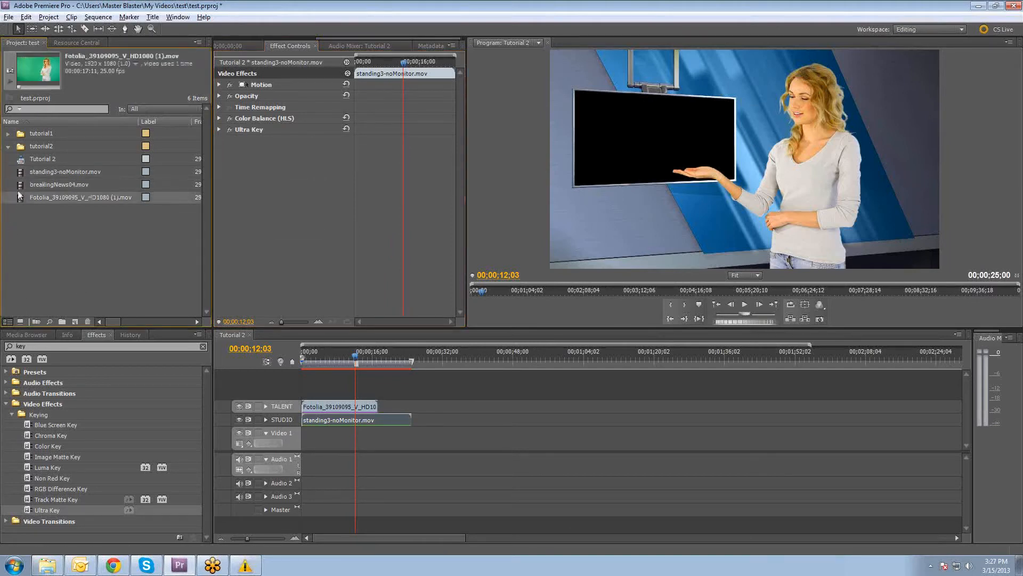
{"action": "left_click", "coordinate": [20, 185]}
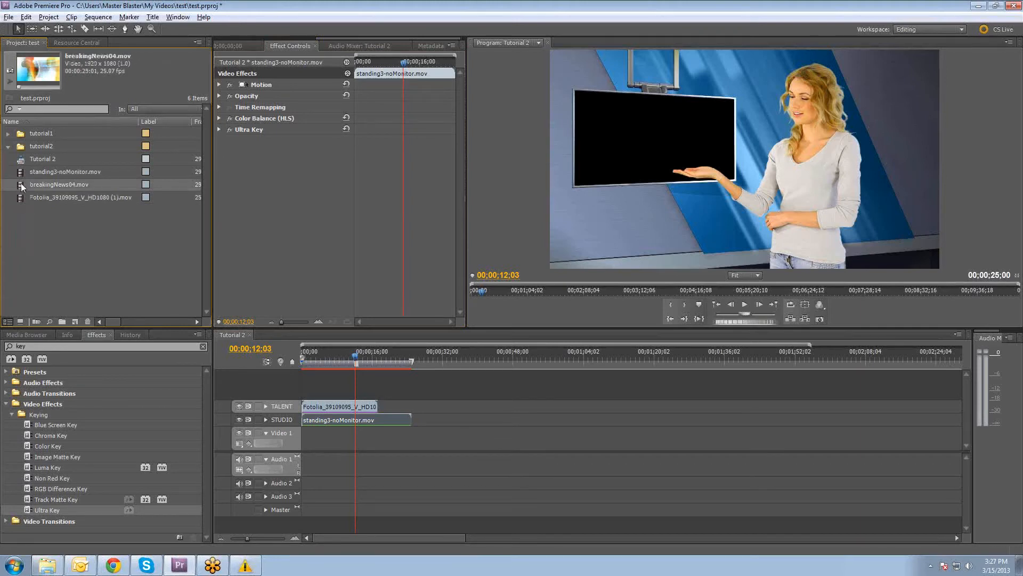
{"action": "left_click_drag", "start_coordinate": [21, 183], "coordinate": [301, 432]}
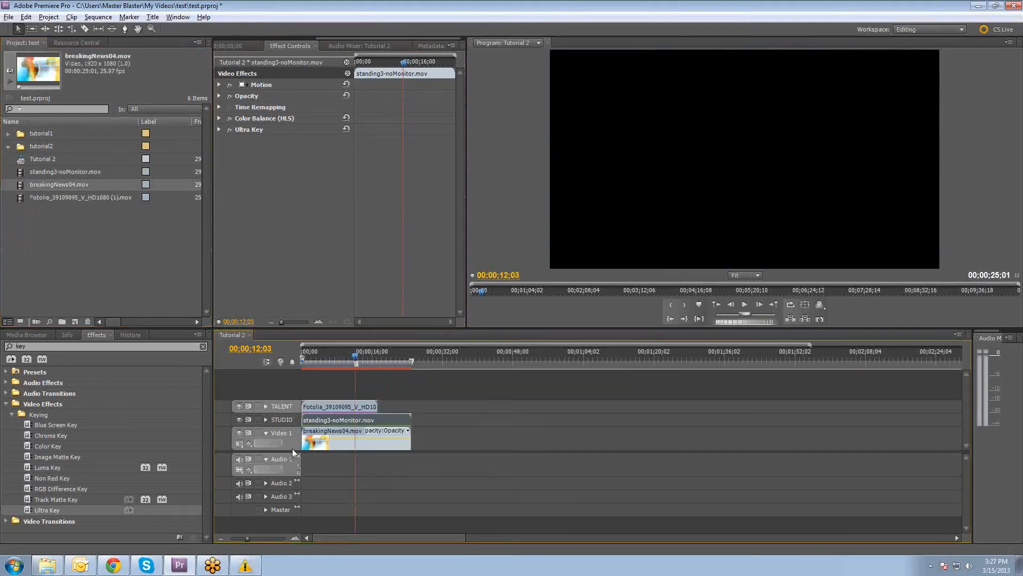
- Rename the Video 1 track as BROLL
{"action": "right_click", "coordinate": [288, 432]}
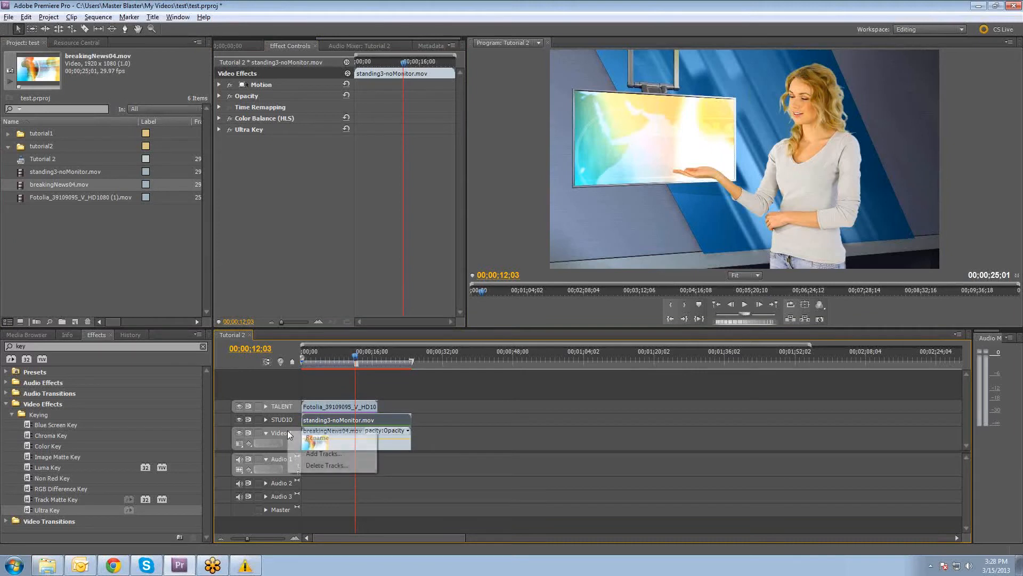
{"action": "left_click", "coordinate": [299, 436]}
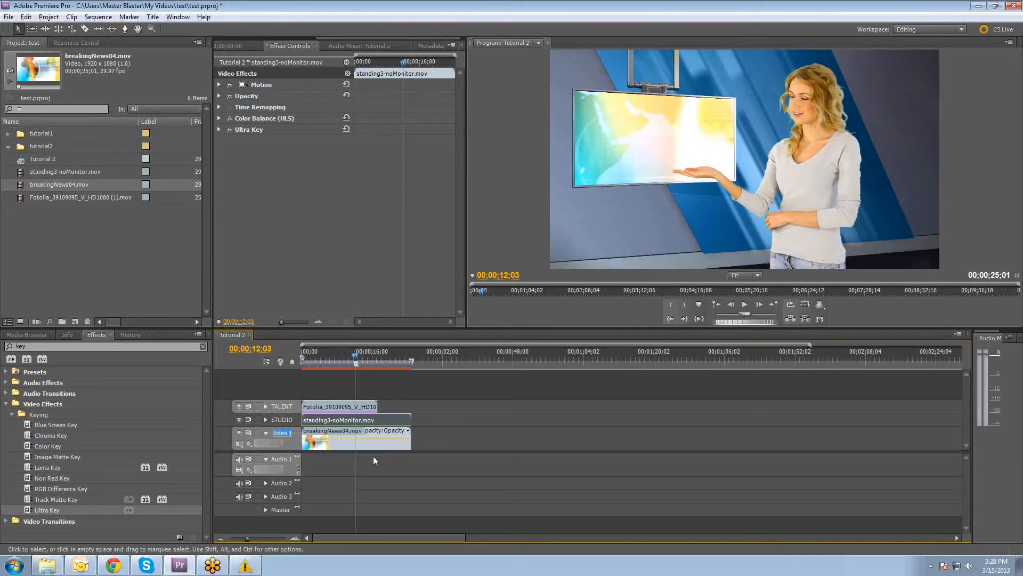
{"action": "type", "text": "BROLL"}
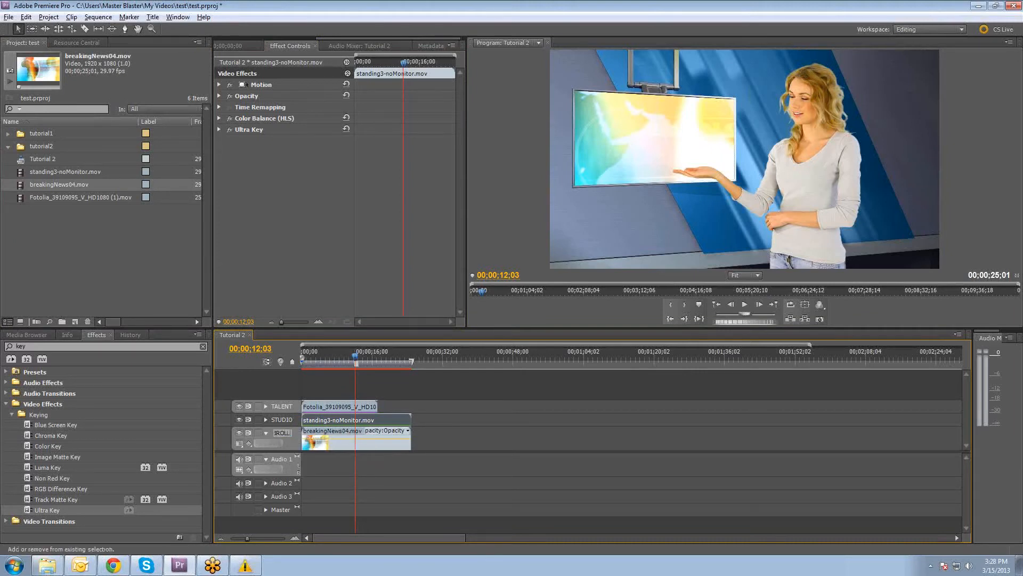
{"action": "key", "text": "Return"}
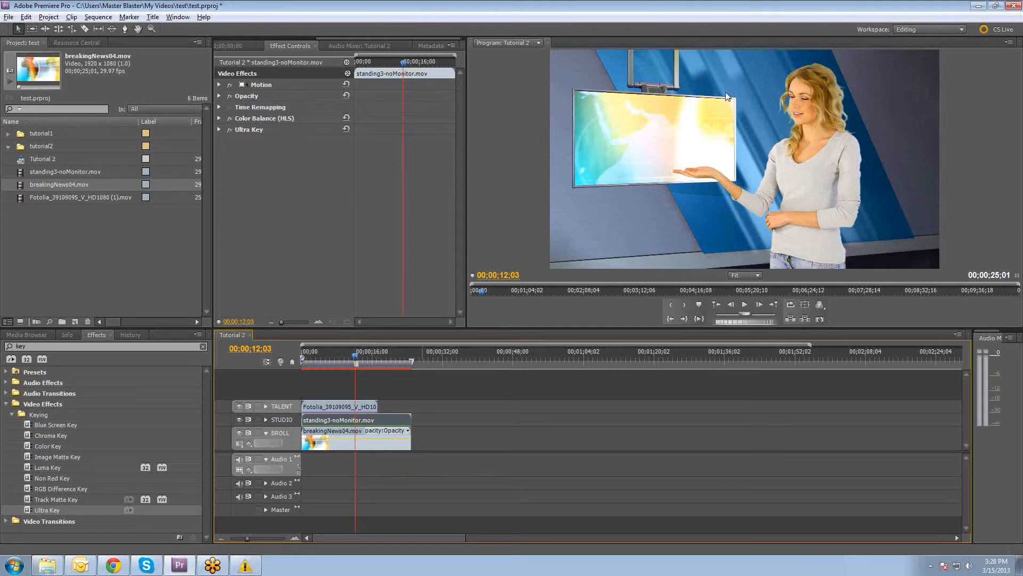
- Select the B-roll clip and lock the STUDIO and TALENT tracks
{"action": "left_click", "coordinate": [350, 436]}
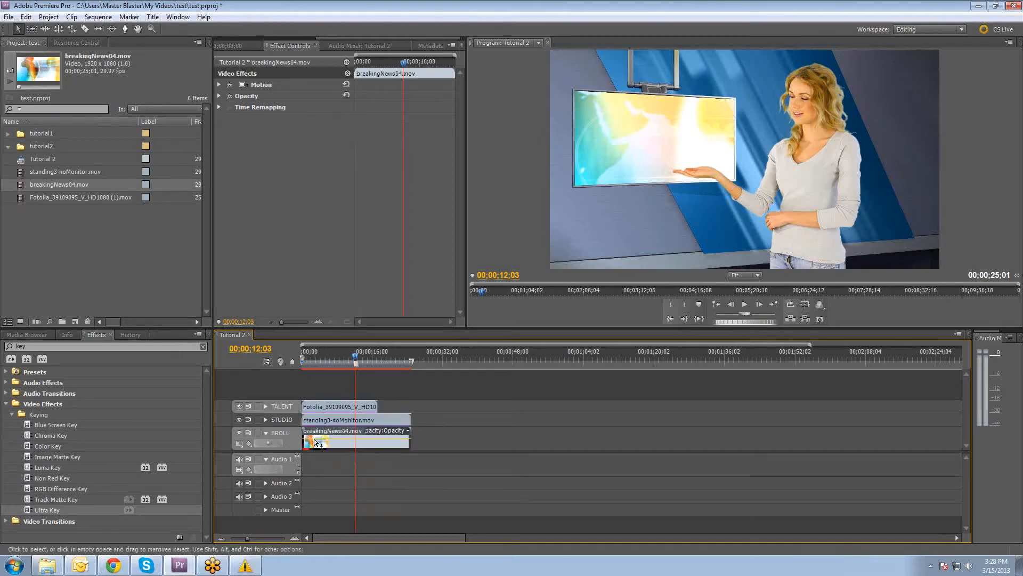
{"action": "left_click", "coordinate": [258, 420]}
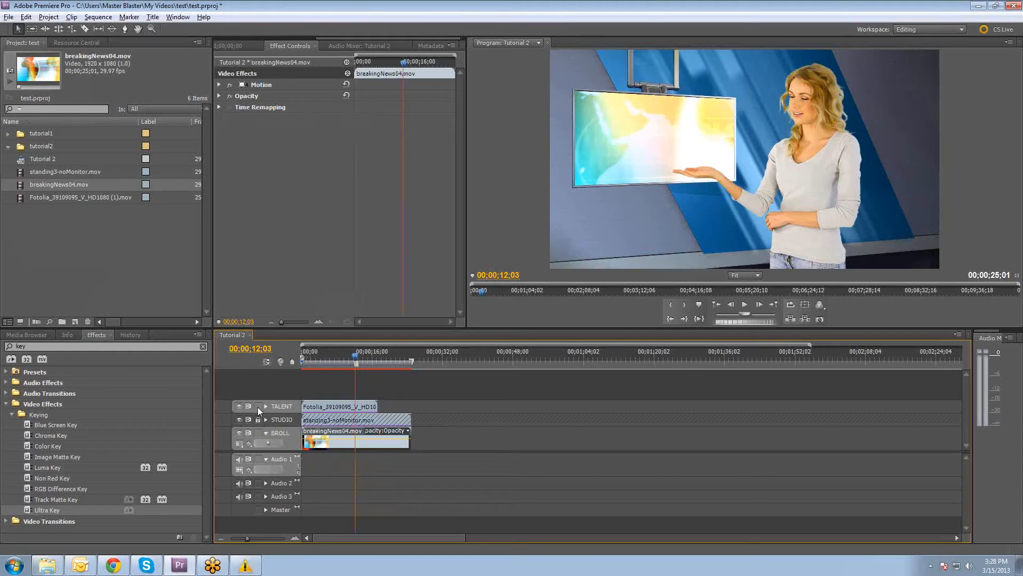
{"action": "left_click", "coordinate": [258, 406]}
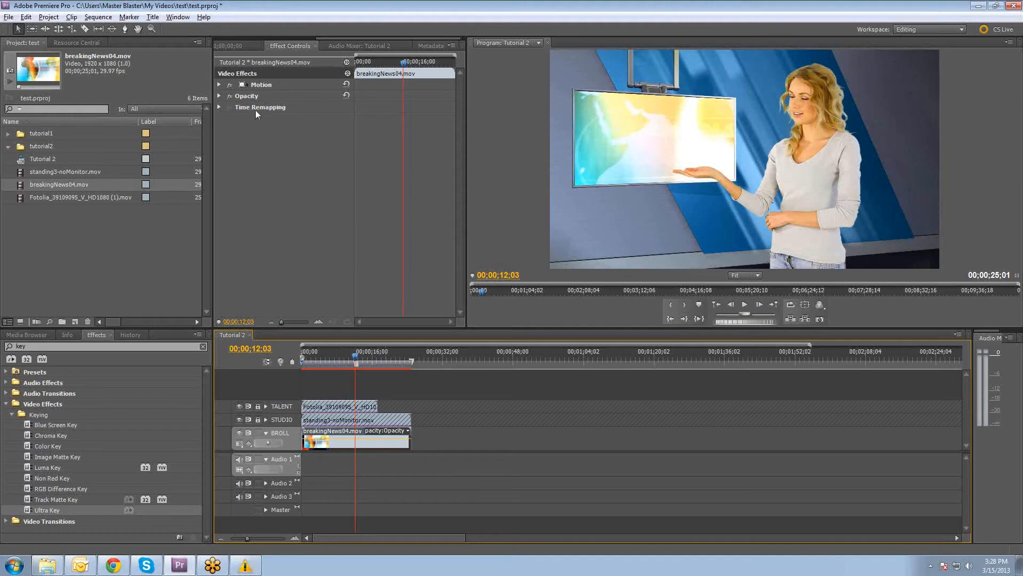
- Scale the B-roll clip to 34 and position it over the studio monitor at about 385, 432
{"action": "left_click", "coordinate": [219, 85]}
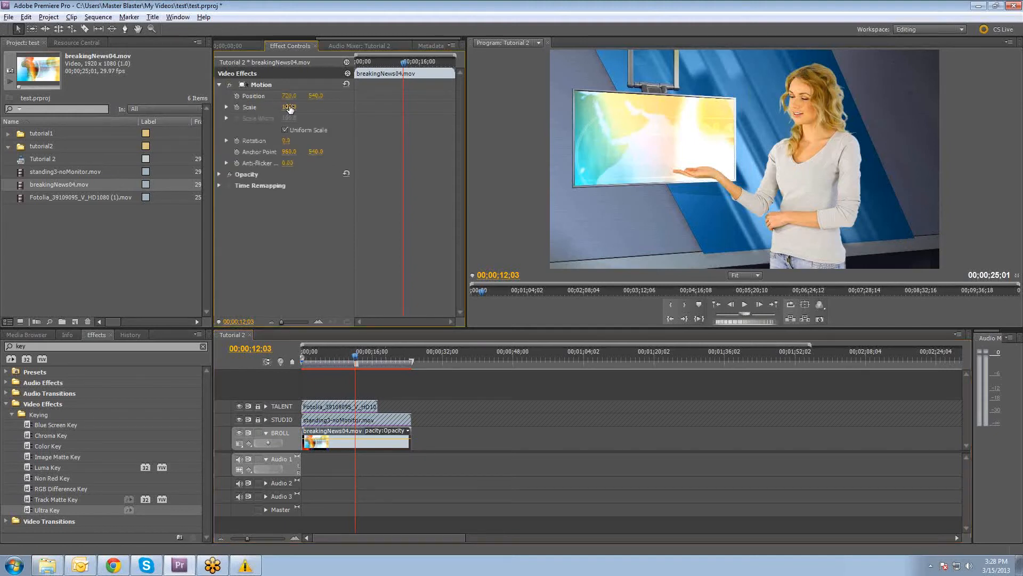
{"action": "left_click_drag", "start_coordinate": [296, 108], "coordinate": [253, 108]}
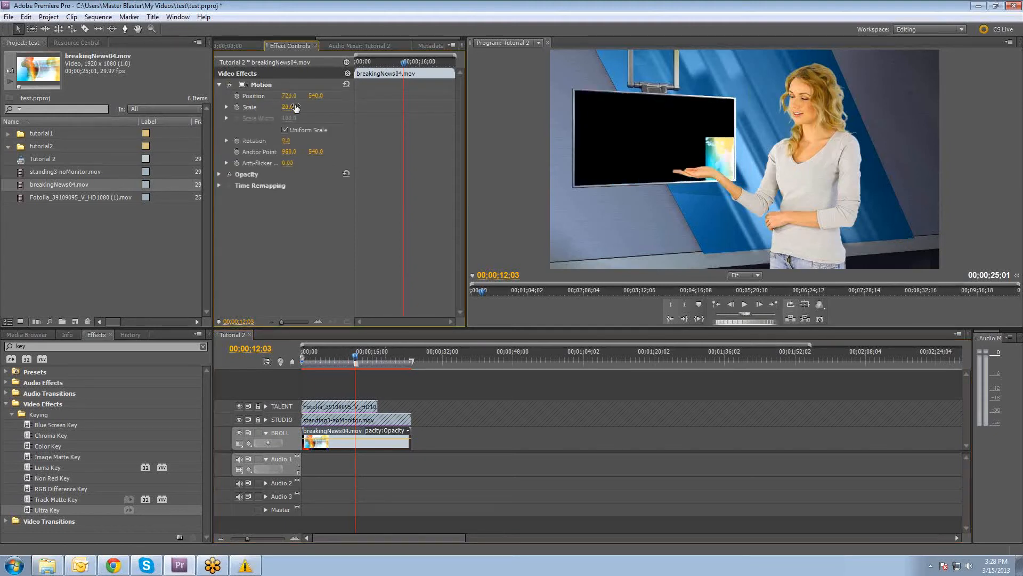
{"action": "left_click", "coordinate": [736, 157]}
{"action": "left_click_drag", "start_coordinate": [721, 157], "coordinate": [626, 134]}
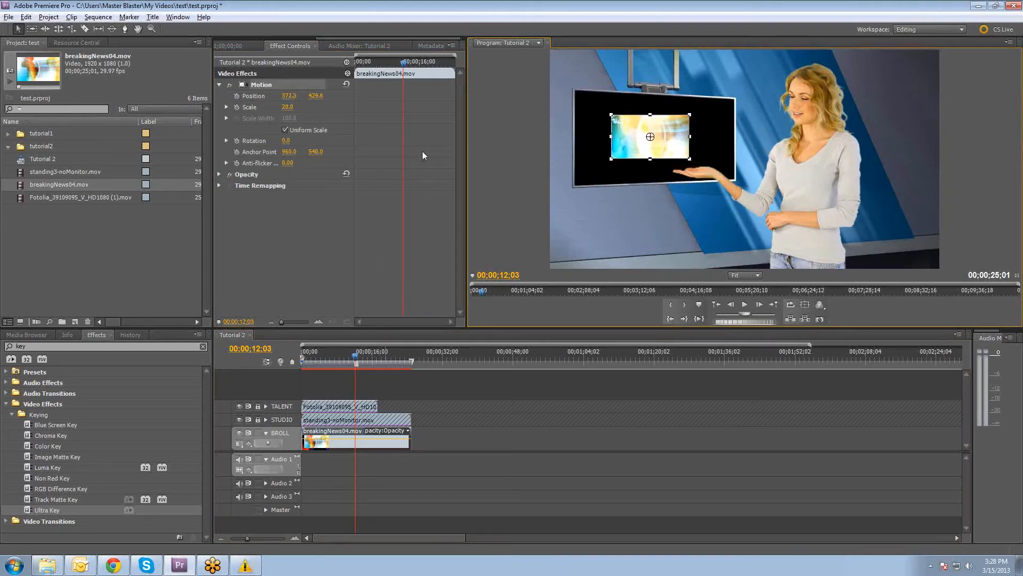
{"action": "left_click_drag", "start_coordinate": [287, 107], "coordinate": [295, 107]}
{"action": "left_click_drag", "start_coordinate": [684, 129], "coordinate": [686, 128]}
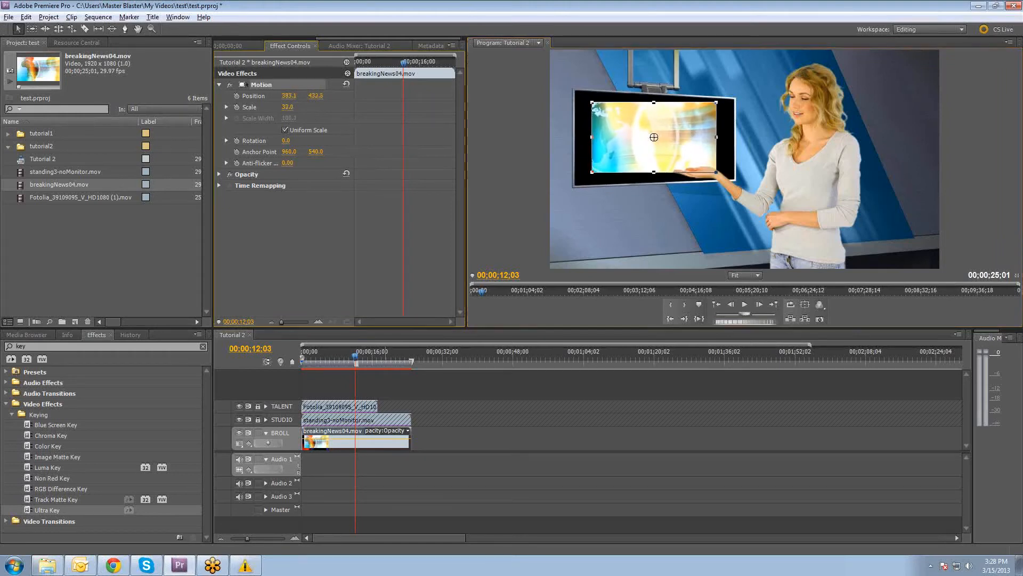
{"action": "left_click_drag", "start_coordinate": [288, 106], "coordinate": [291, 106]}
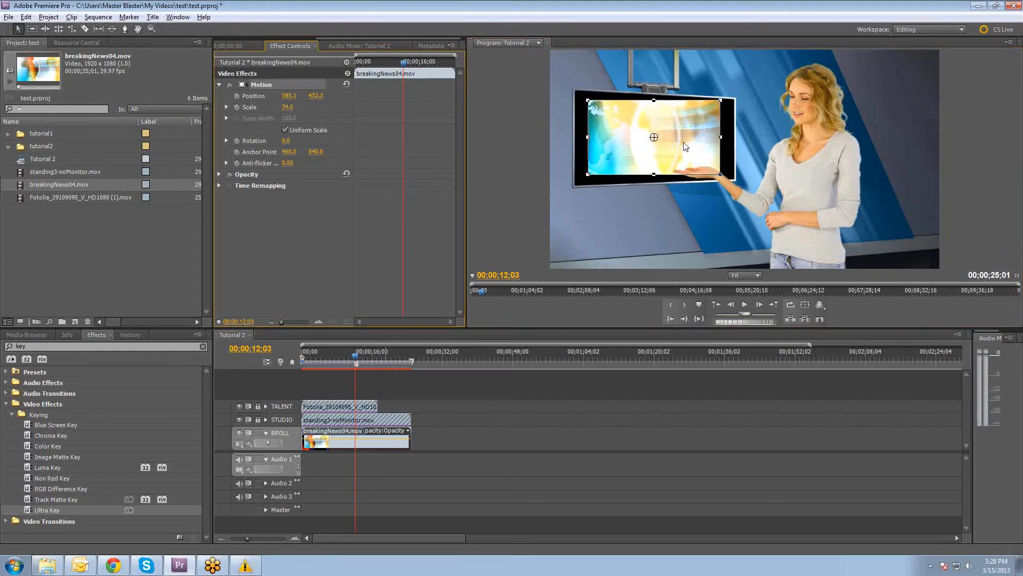
- Search the effects for "3d", apply Basic 3D to the B-roll clip and set its Swivel to -12°
{"action": "double_click", "coordinate": [41, 345]}
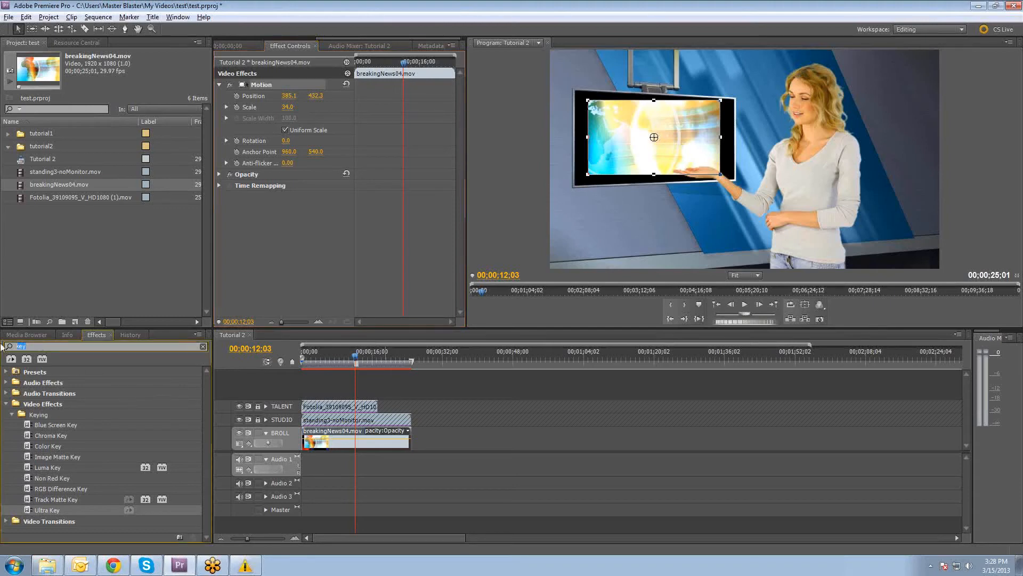
{"action": "type", "text": "3d"}
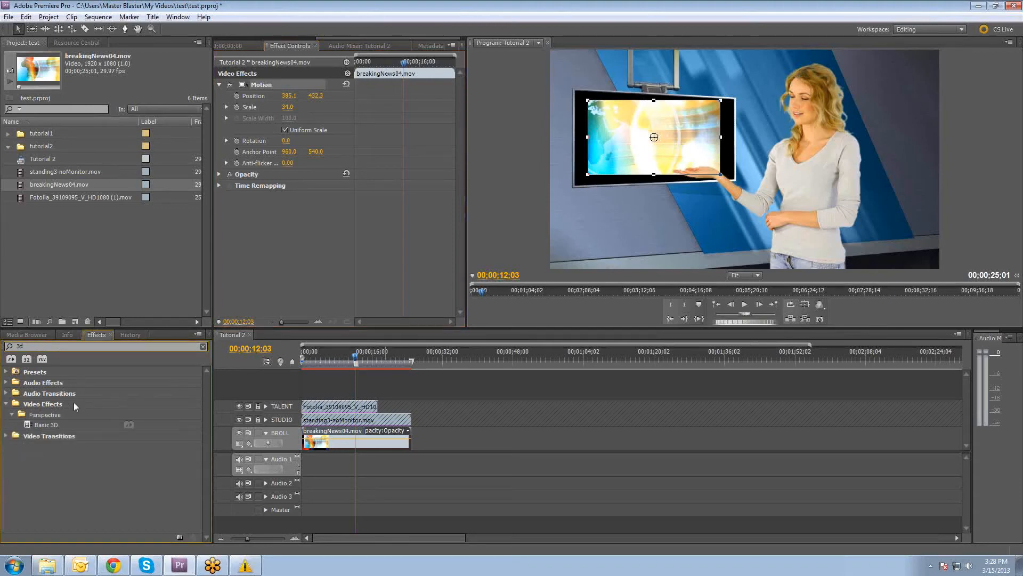
{"action": "left_click", "coordinate": [35, 425]}
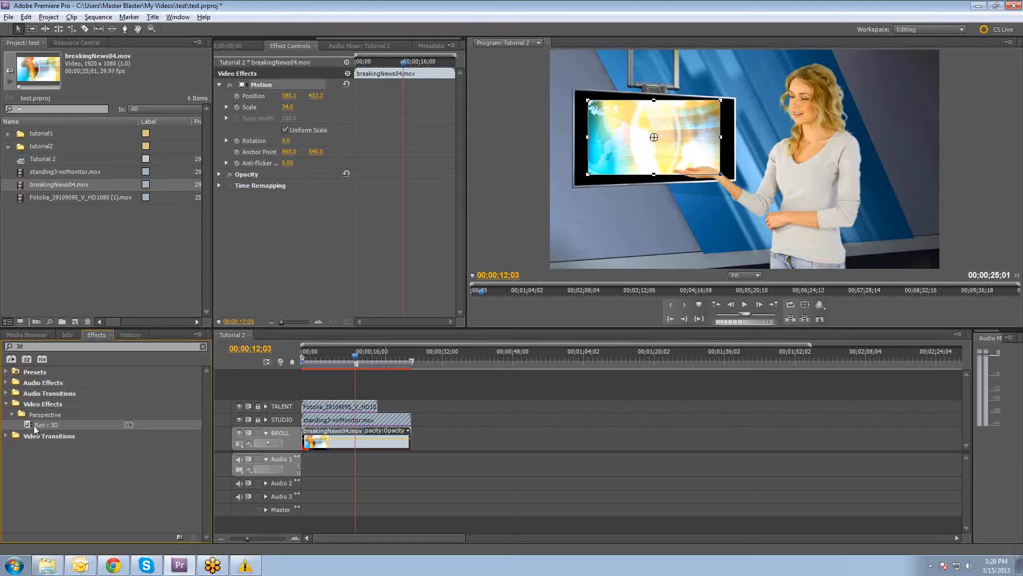
{"action": "left_click_drag", "start_coordinate": [30, 426], "coordinate": [368, 437]}
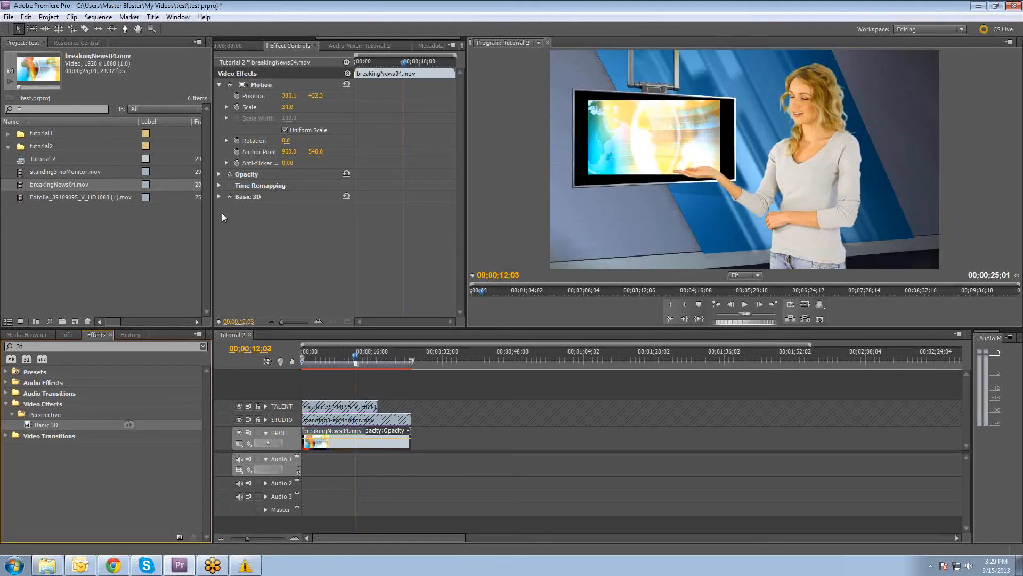
{"action": "left_click", "coordinate": [219, 197]}
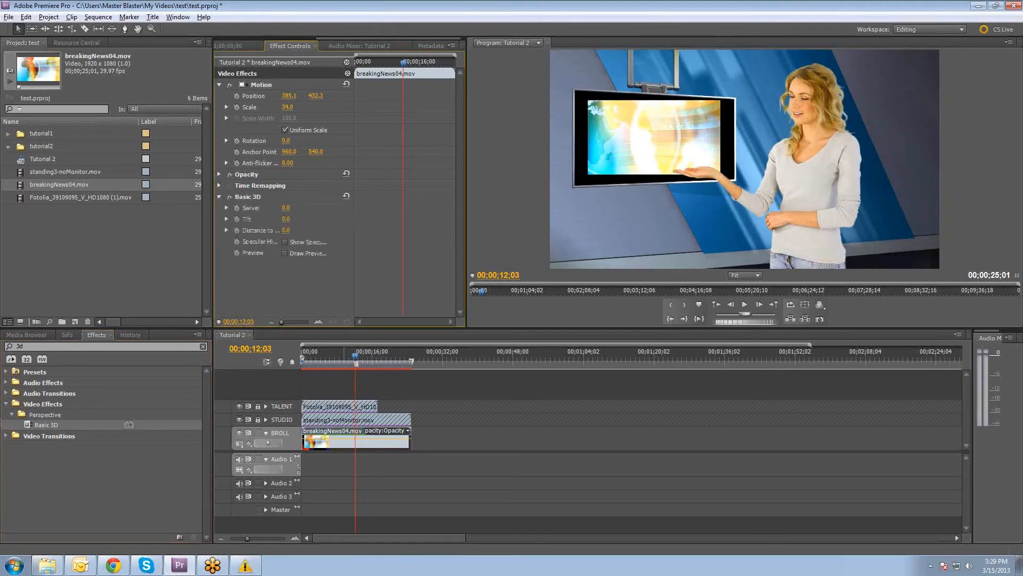
{"action": "mouse_move", "coordinate": [285, 207]}
{"action": "left_mouse_down"}
{"action": "mouse_move", "coordinate": [277, 208]}
{"action": "mouse_move", "coordinate": [300, 209]}
{"action": "left_mouse_up"}
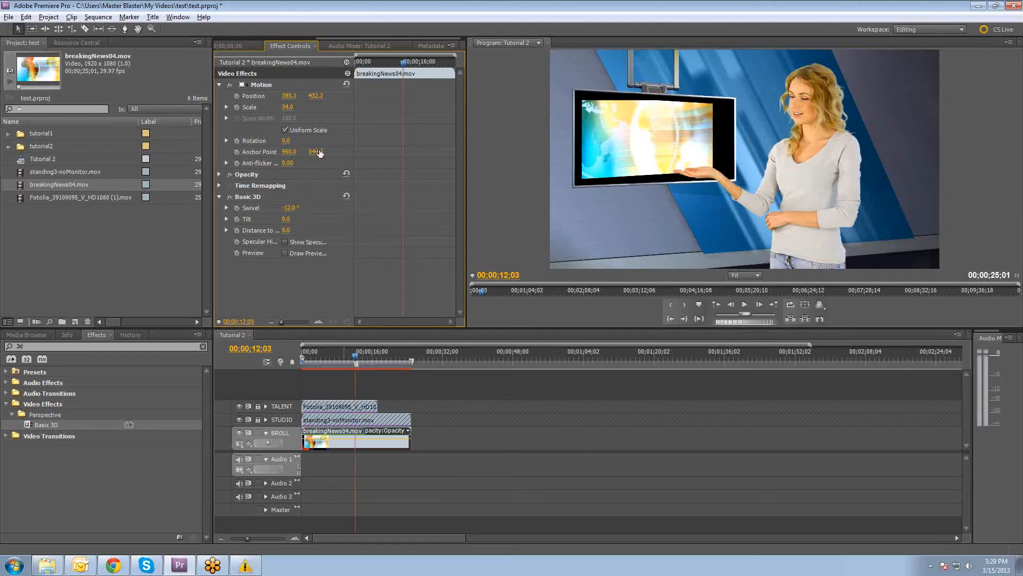
- Enlarge the B-roll clip to a scale of 44 and move it to about 405, 432 to fill the monitor
{"action": "left_click_drag", "start_coordinate": [288, 107], "coordinate": [292, 107]}
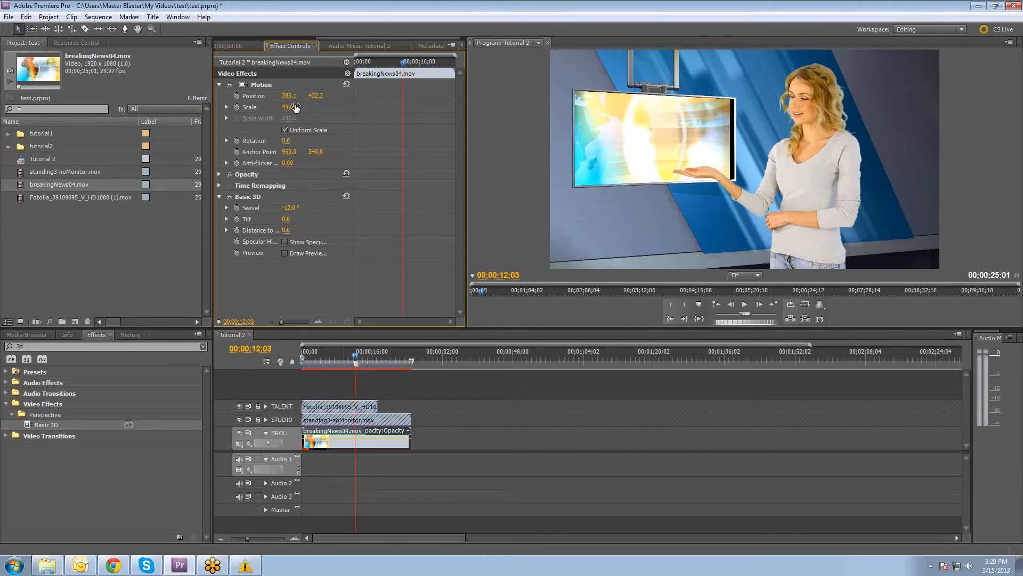
{"action": "double_click", "coordinate": [702, 139]}
{"action": "left_click_drag", "start_coordinate": [703, 139], "coordinate": [705, 135]}
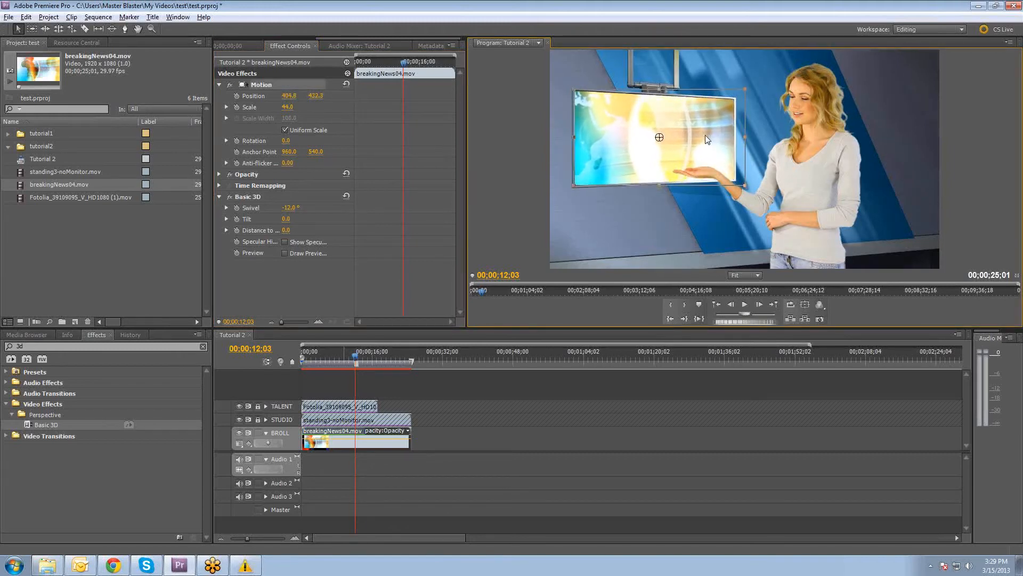
{"action": "left_click", "coordinate": [799, 187]}
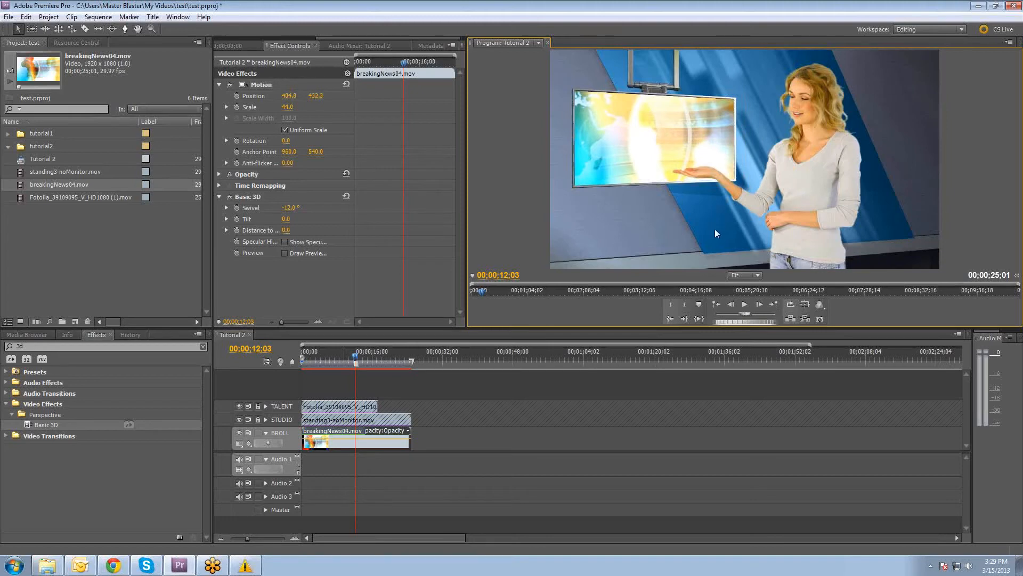
- Lock the BROLL track and play the sequence from the start to 00;00;18;24 to review the composite
{"action": "left_click_drag", "start_coordinate": [341, 358], "coordinate": [299, 357]}
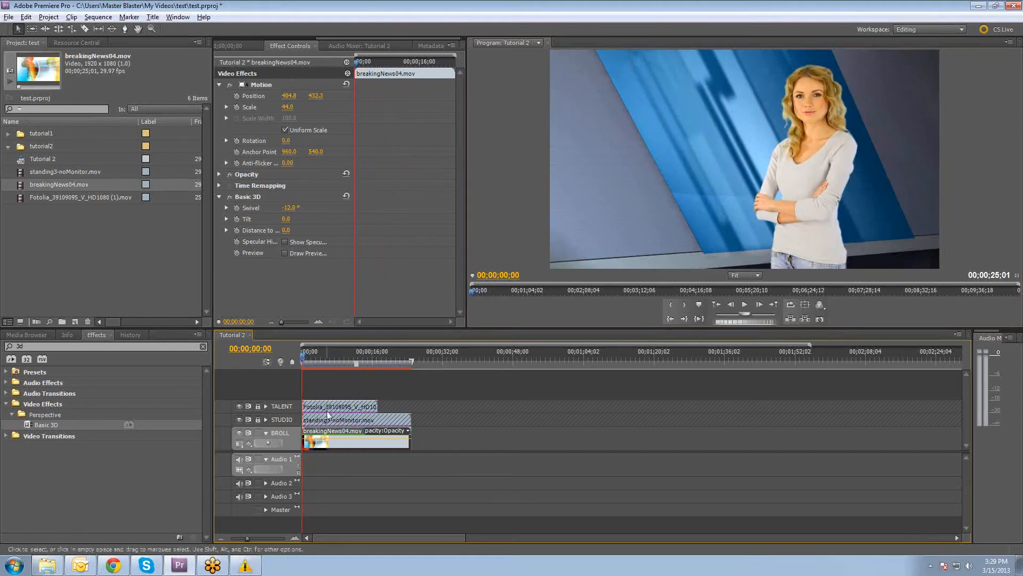
{"action": "left_click", "coordinate": [260, 436]}
{"action": "left_click", "coordinate": [259, 434]}
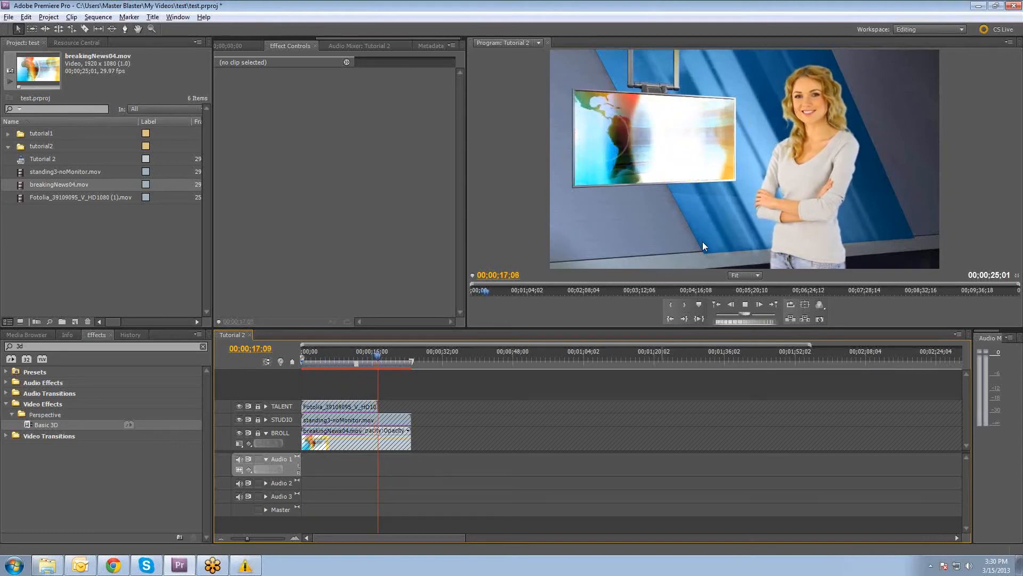
{"action": "key", "text": "space"}
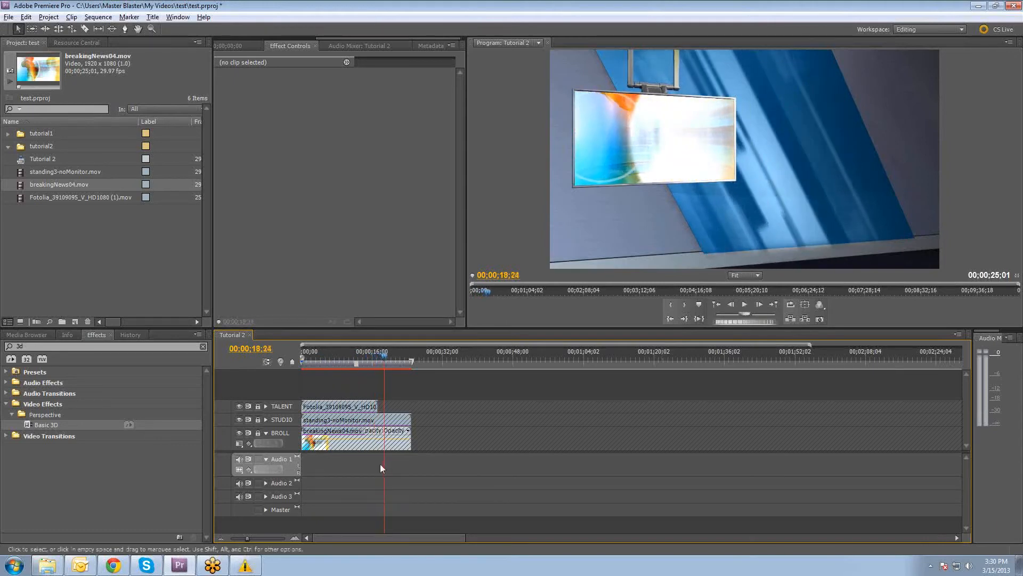
- Unlock the BROLL, STUDIO and TALENT tracks, and hide TALENT and BROLL so only the studio footage is displayed
{"action": "left_click", "coordinate": [257, 432]}
{"action": "left_click", "coordinate": [257, 420]}
{"action": "left_click", "coordinate": [257, 406]}
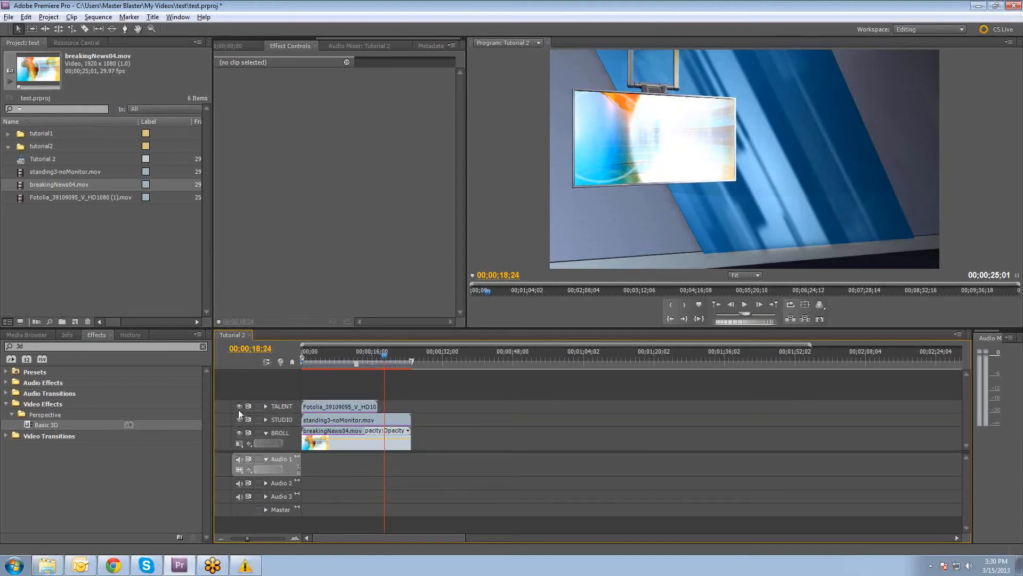
{"action": "left_click", "coordinate": [239, 419]}
{"action": "left_click", "coordinate": [240, 407]}
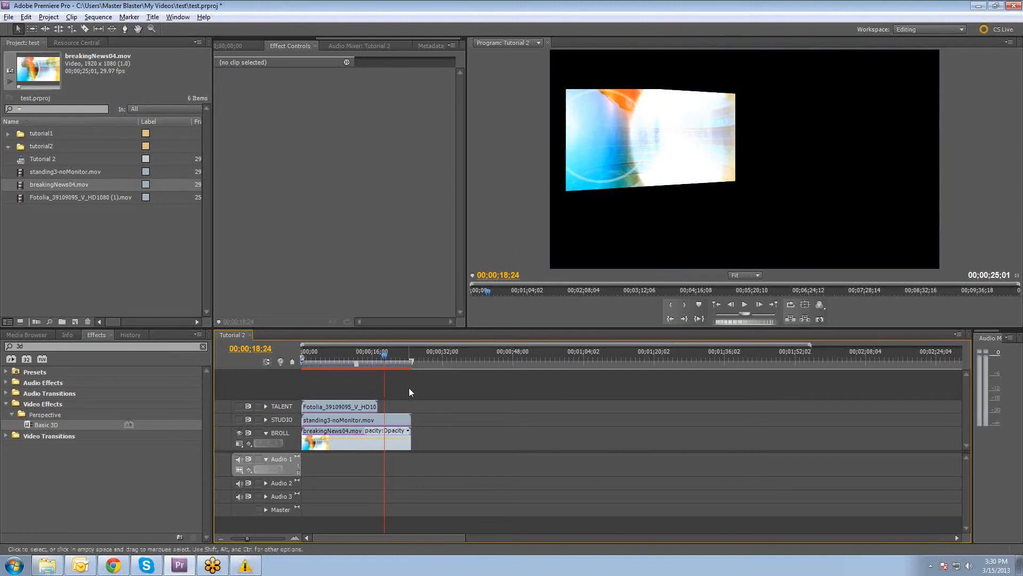
{"action": "left_click", "coordinate": [239, 433]}
{"action": "left_click", "coordinate": [239, 419]}
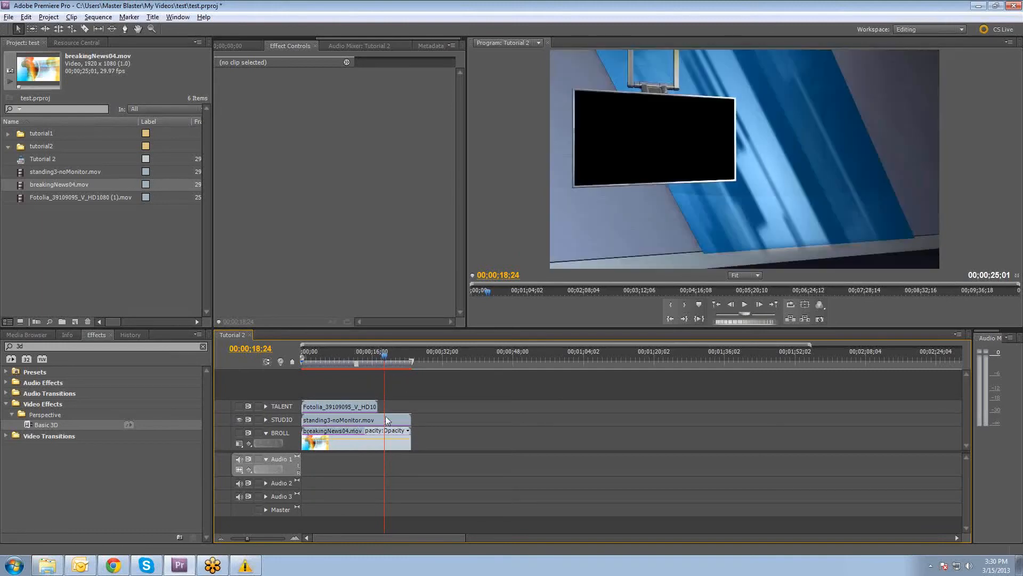
- Split the standing3-noMonitor.mov clip on the STUDIO track at 00;00;03;07
{"action": "left_click_drag", "start_coordinate": [382, 354], "coordinate": [312, 355]}
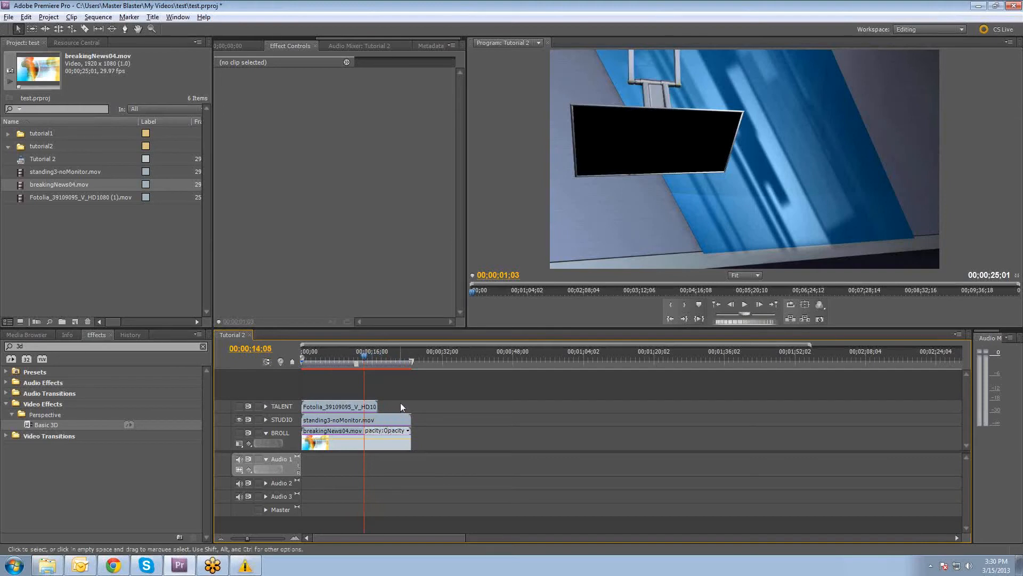
{"action": "left_click", "coordinate": [344, 356]}
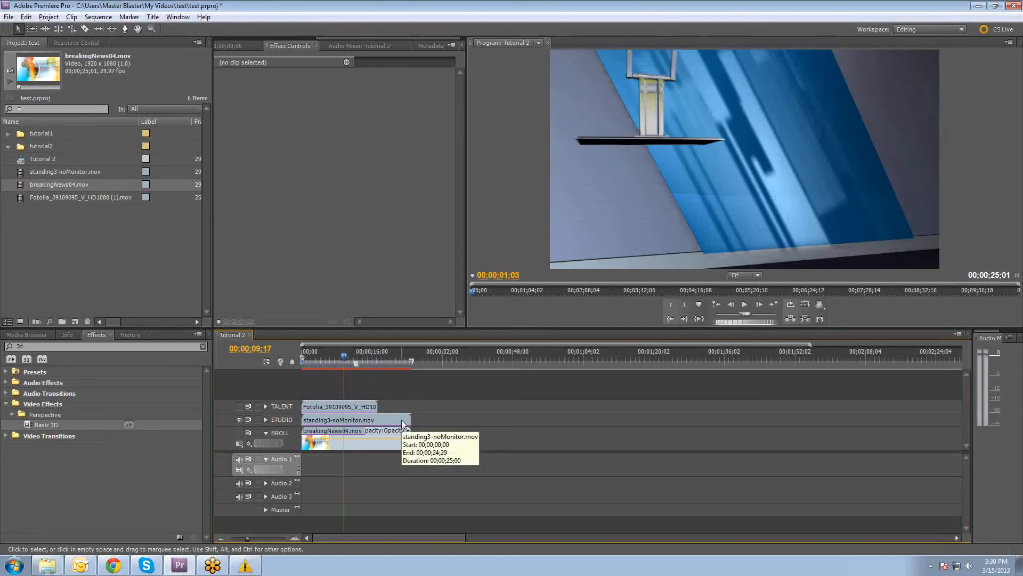
{"action": "left_click", "coordinate": [381, 364]}
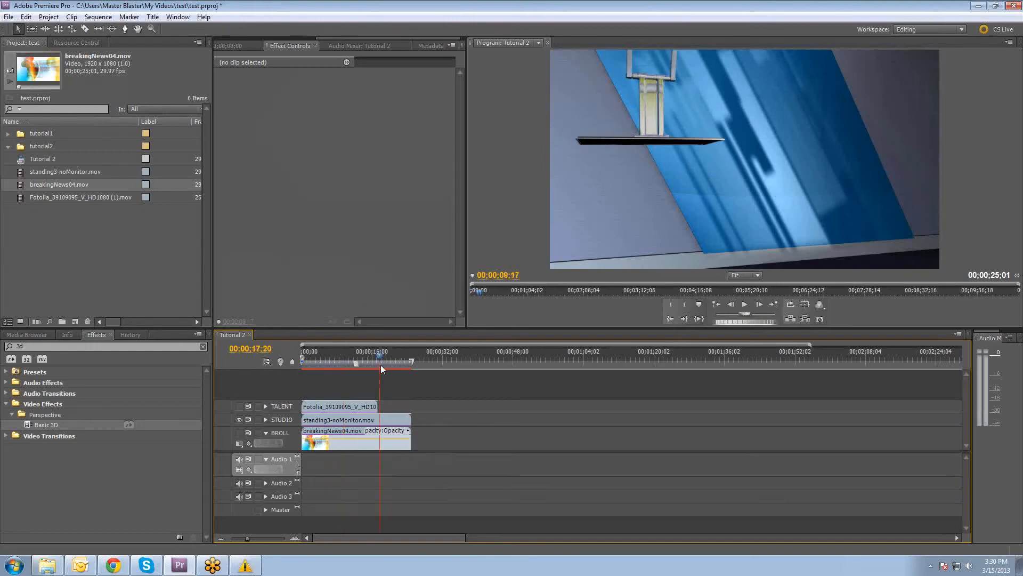
{"action": "left_click_drag", "start_coordinate": [330, 361], "coordinate": [317, 360]}
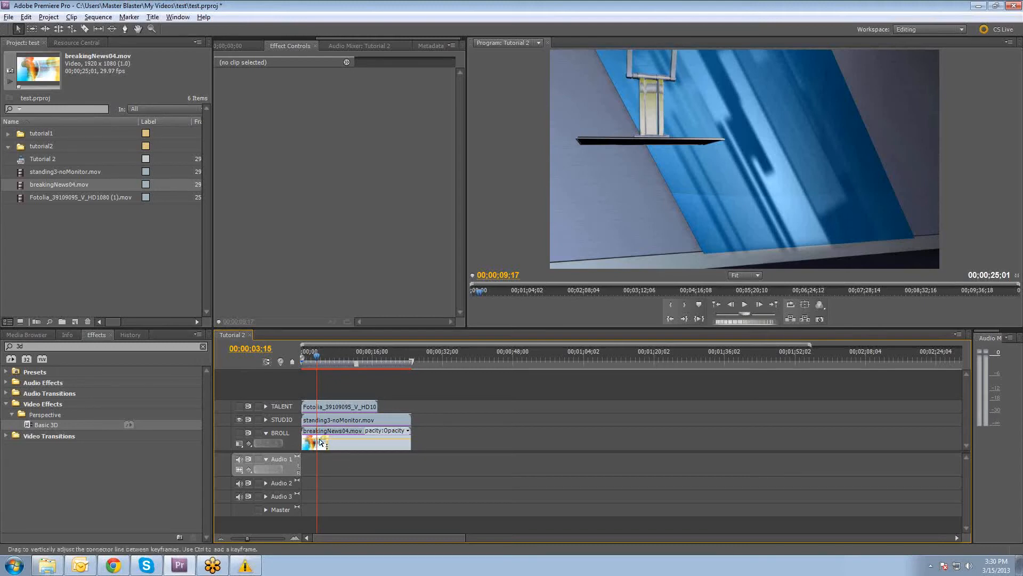
{"action": "key", "text": "="}
{"action": "key", "text": "="}
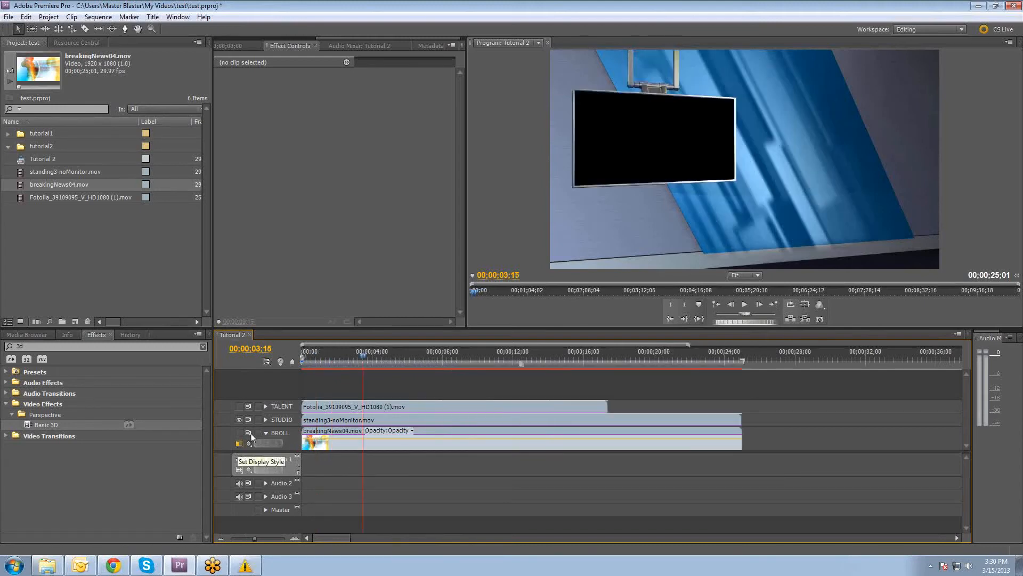
{"action": "mouse_move", "coordinate": [362, 354]}
{"action": "left_mouse_down"}
{"action": "mouse_move", "coordinate": [333, 362]}
{"action": "mouse_move", "coordinate": [357, 367]}
{"action": "left_mouse_up"}
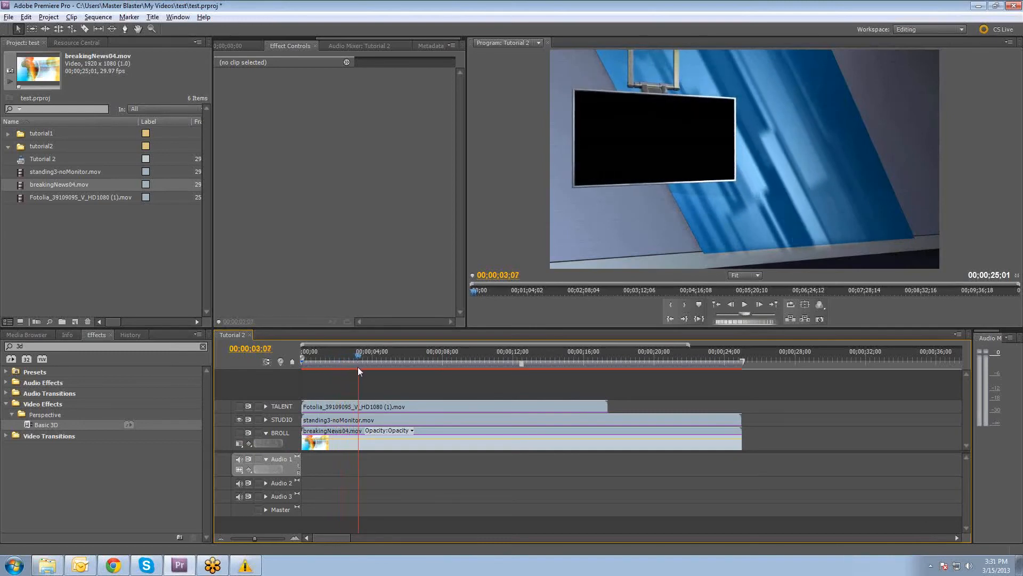
{"action": "left_click", "coordinate": [352, 420]}
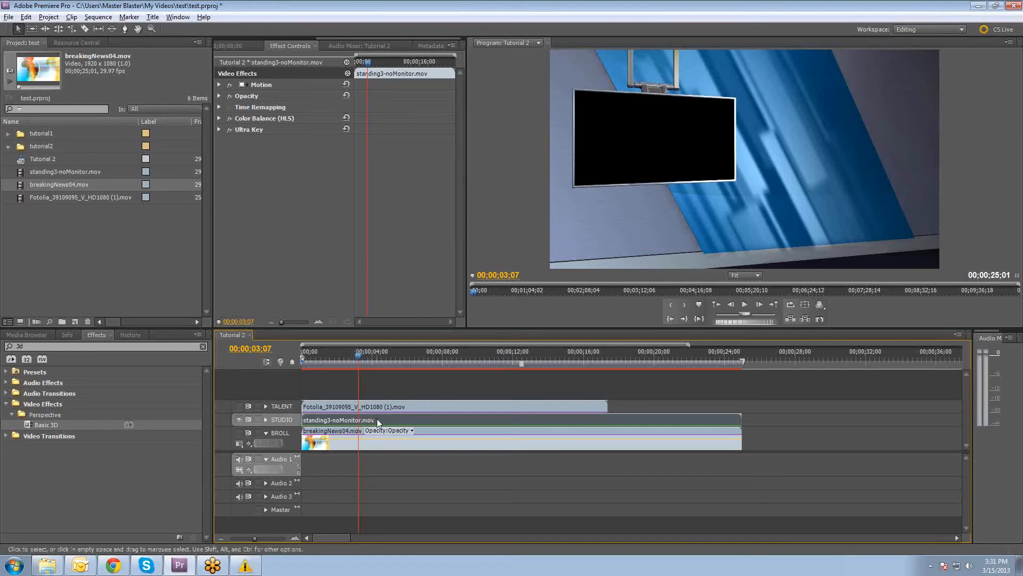
{"action": "left_click", "coordinate": [99, 17]}
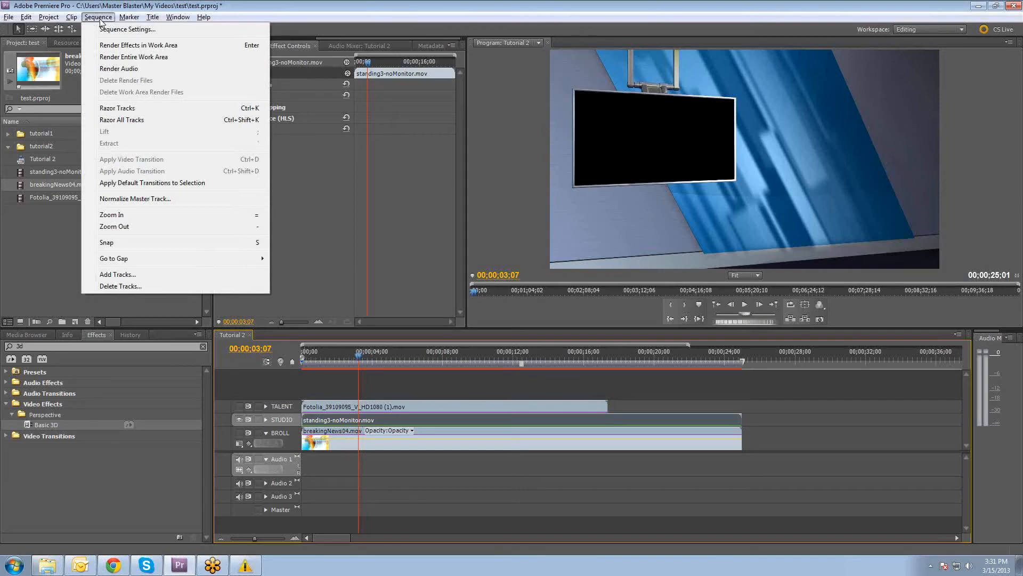
{"action": "left_click", "coordinate": [128, 108]}
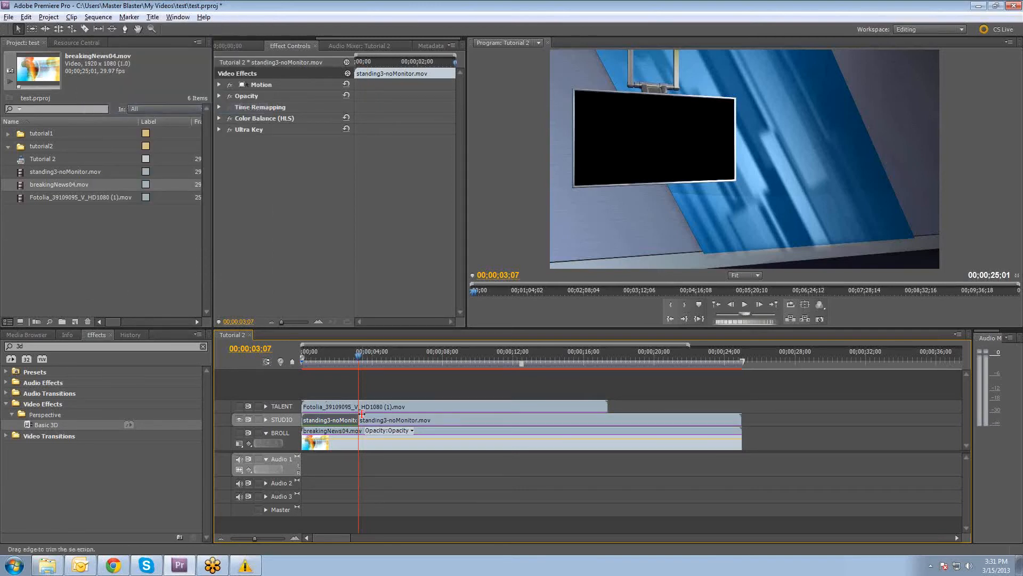
- Split the remaining studio clip at 00;00;21;19 and move its trailing piece down the STUDIO track to end at about 00;02;19;06
{"action": "left_click", "coordinate": [357, 356]}
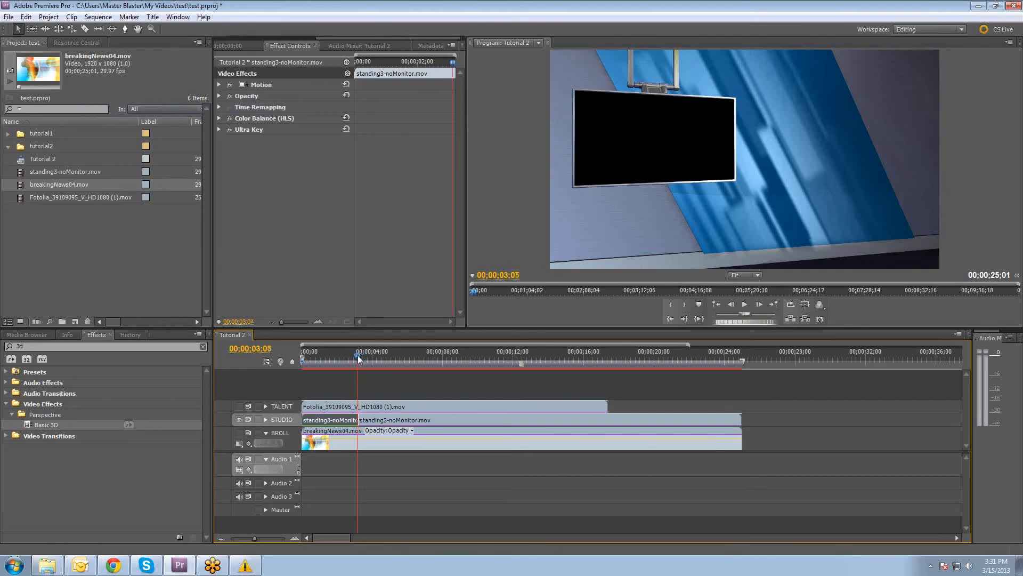
{"action": "left_click_drag", "start_coordinate": [358, 356], "coordinate": [683, 350]}
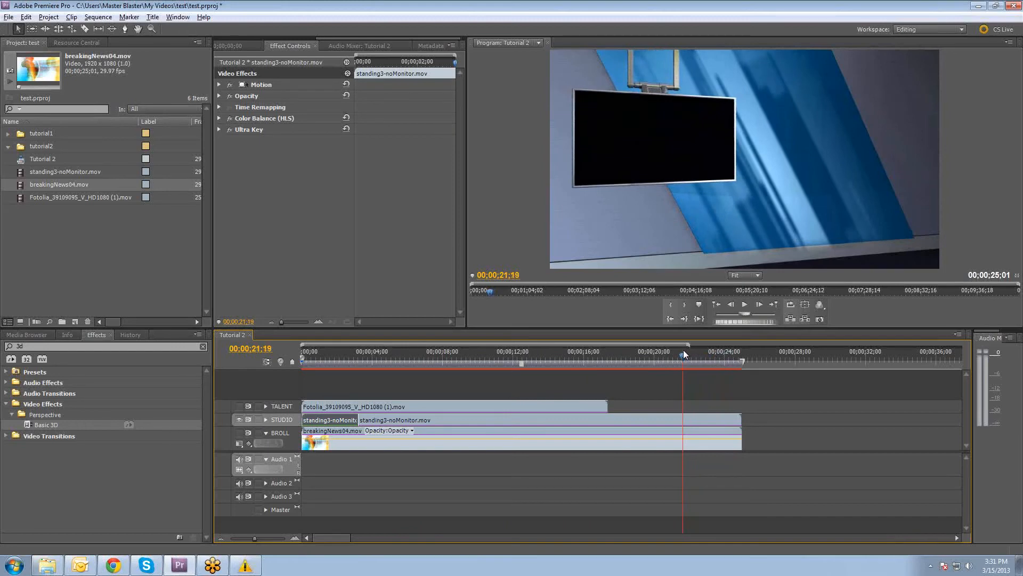
{"action": "left_click", "coordinate": [695, 418]}
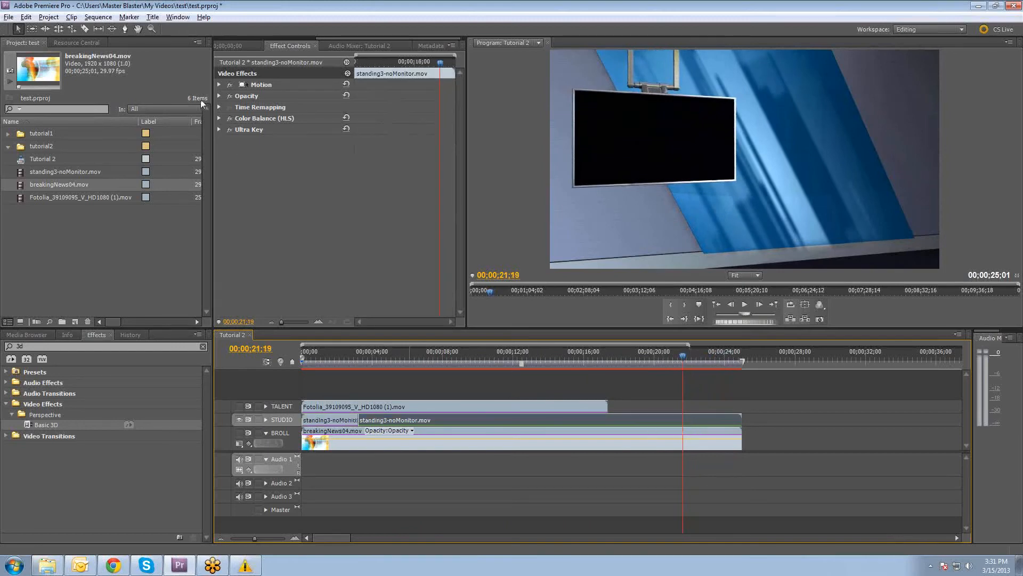
{"action": "left_click", "coordinate": [98, 17]}
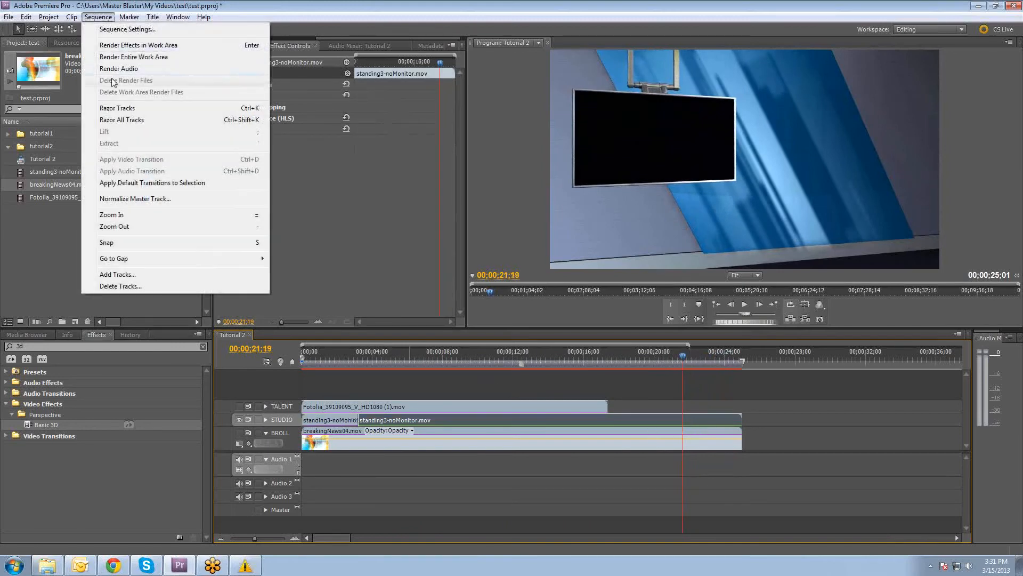
{"action": "left_click", "coordinate": [109, 108]}
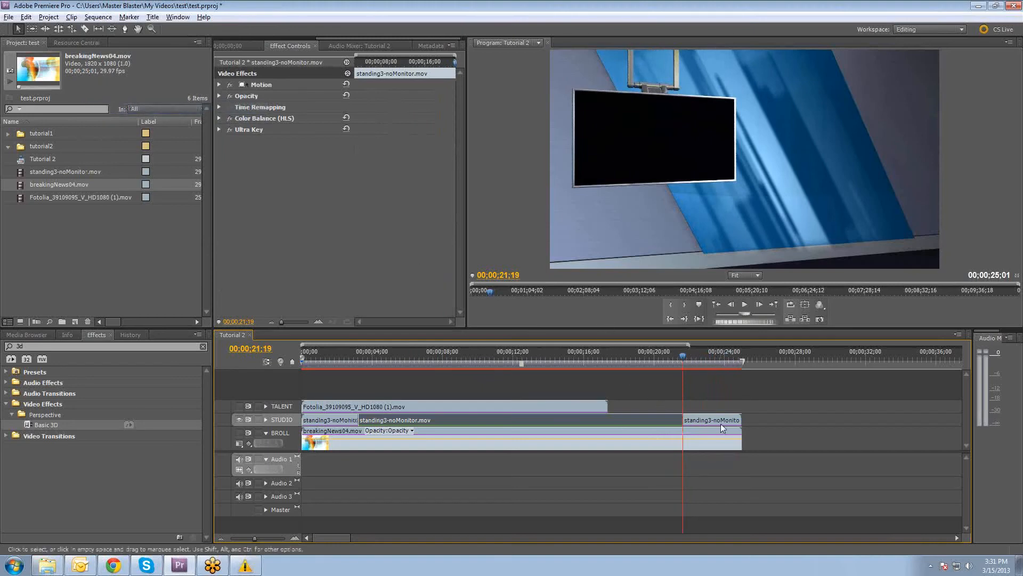
{"action": "key", "text": "minus"}
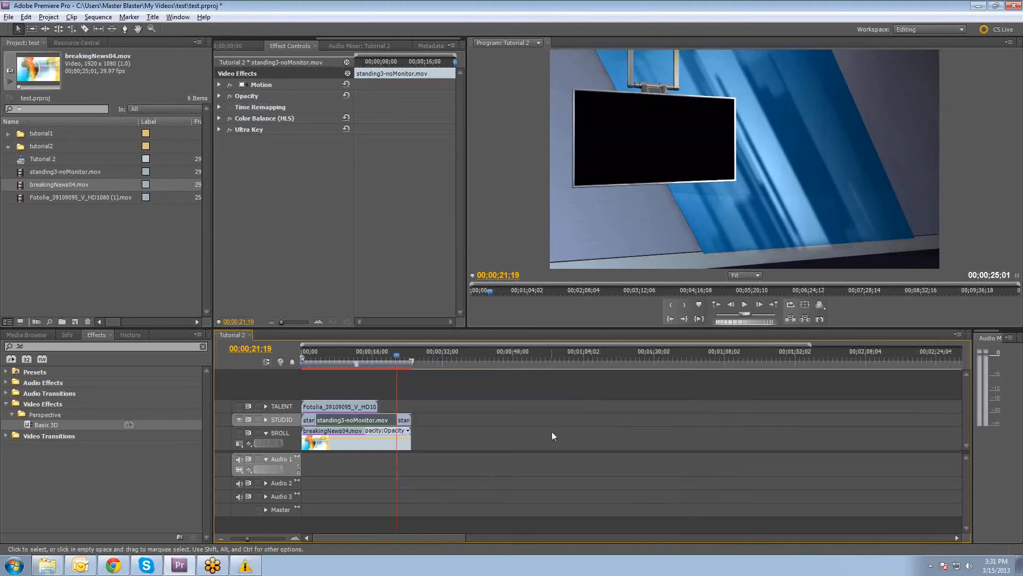
{"action": "left_click_drag", "start_coordinate": [407, 422], "coordinate": [910, 422]}
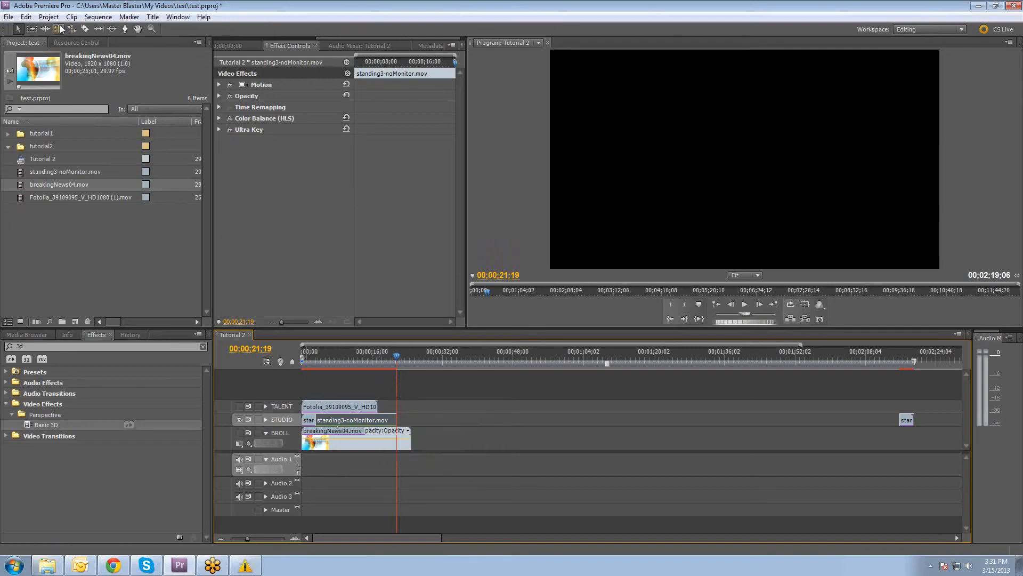
- Copy the middle studio segment and paste six copies end to end on the STUDIO track, starting at 00;00;21;19
{"action": "left_click", "coordinate": [25, 16]}
{"action": "left_click", "coordinate": [41, 69]}
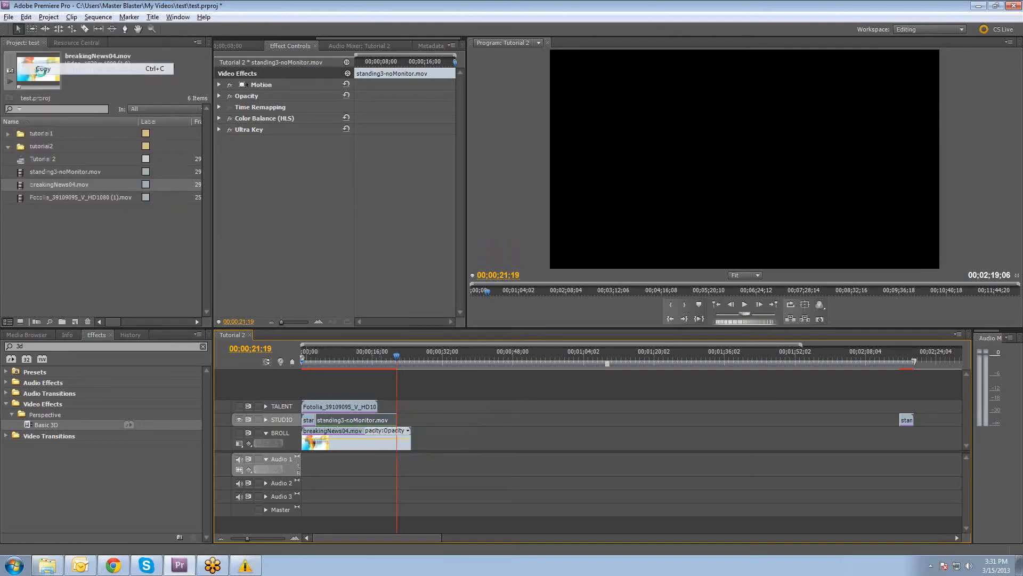
{"action": "left_click", "coordinate": [26, 16]}
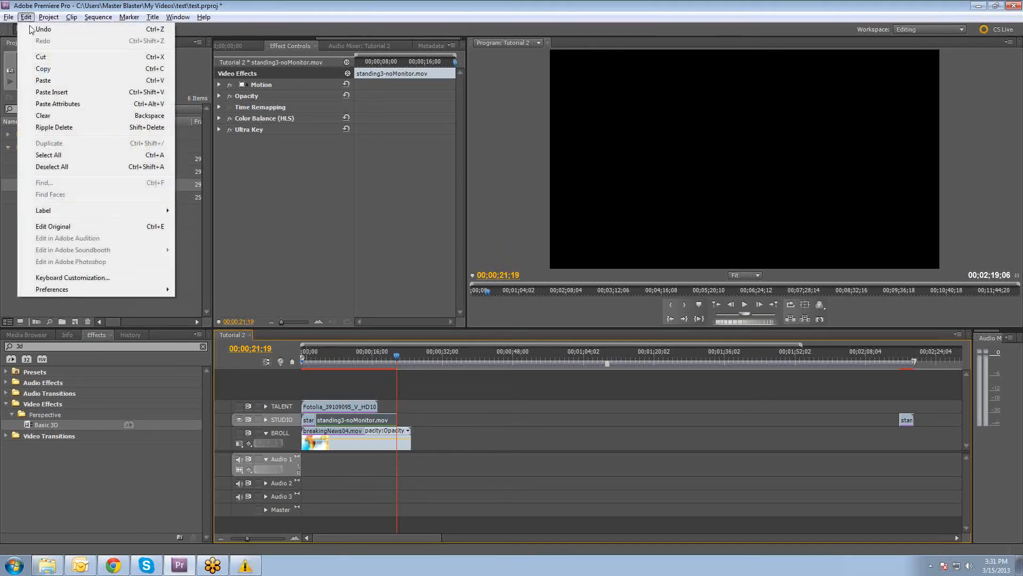
{"action": "left_click", "coordinate": [54, 79]}
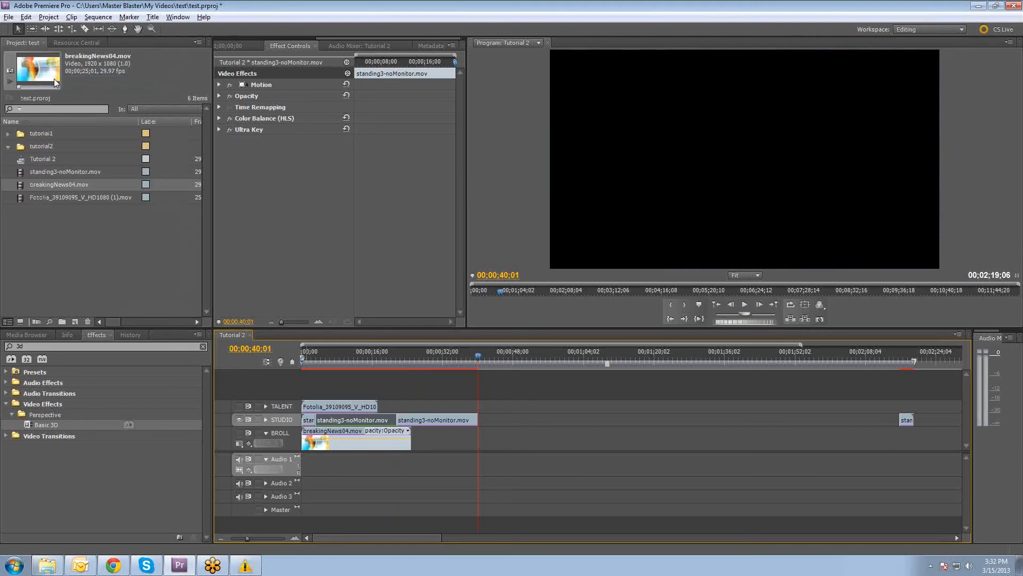
{"action": "key", "text": "ctrl+v"}
{"action": "key", "text": "ctrl+v"}
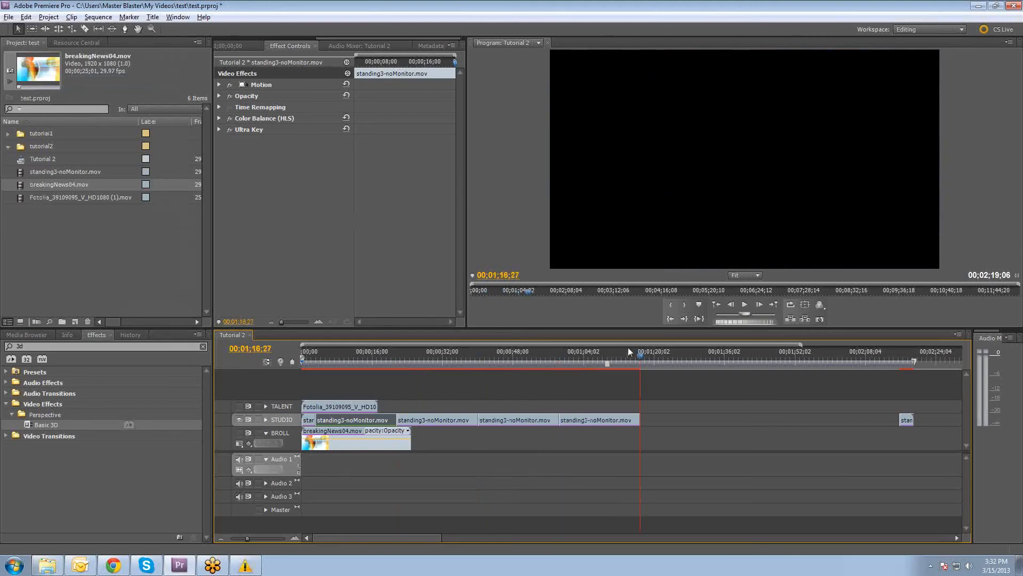
{"action": "key", "text": "ctrl+v"}
{"action": "key", "text": "ctrl+v"}
{"action": "key", "text": "ctrl+v"}
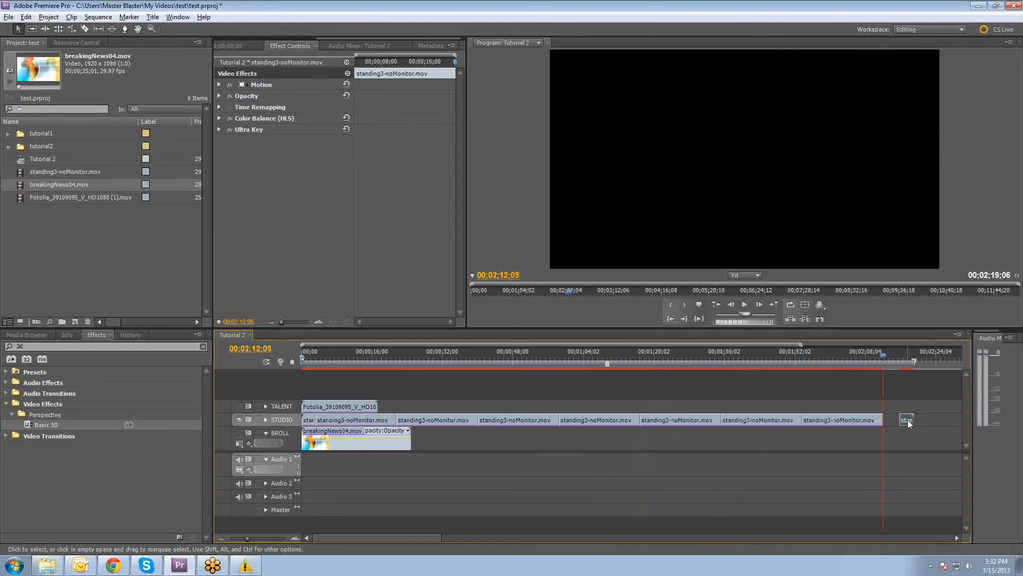
- Move the trailing studio piece back against the last pasted segment at 00;02;12;05
{"action": "left_click_drag", "start_coordinate": [907, 420], "coordinate": [891, 421]}
{"action": "key", "text": "="}
{"action": "key", "text": "="}
{"action": "key", "text": "="}
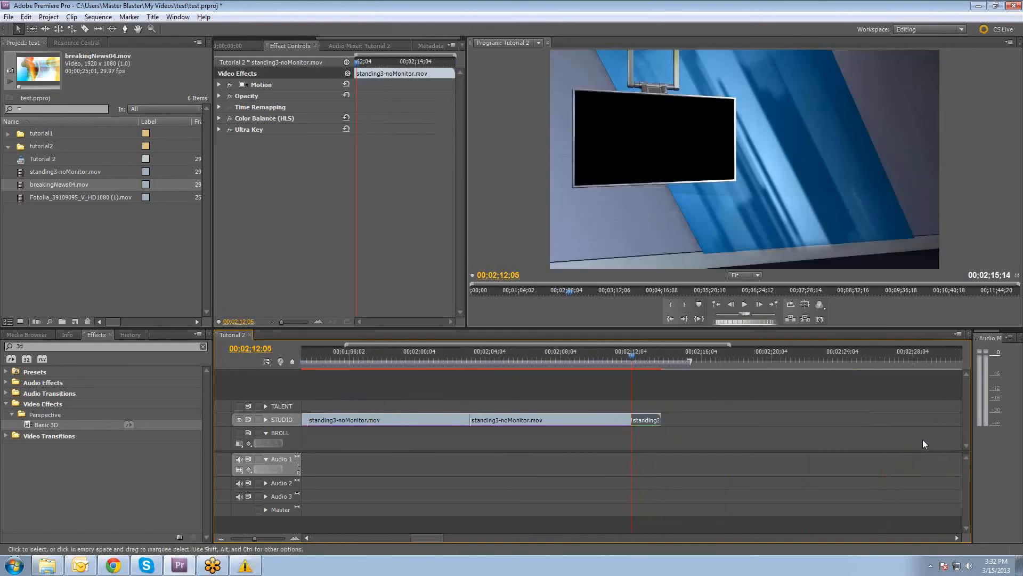
{"action": "key", "text": "="}
- Scrub back through the extended STUDIO track to examine the joins between the repeated segments
{"action": "left_click_drag", "start_coordinate": [632, 357], "coordinate": [844, 374]}
{"action": "key", "text": "Up"}
{"action": "key", "text": "minus"}
{"action": "key", "text": "minus"}
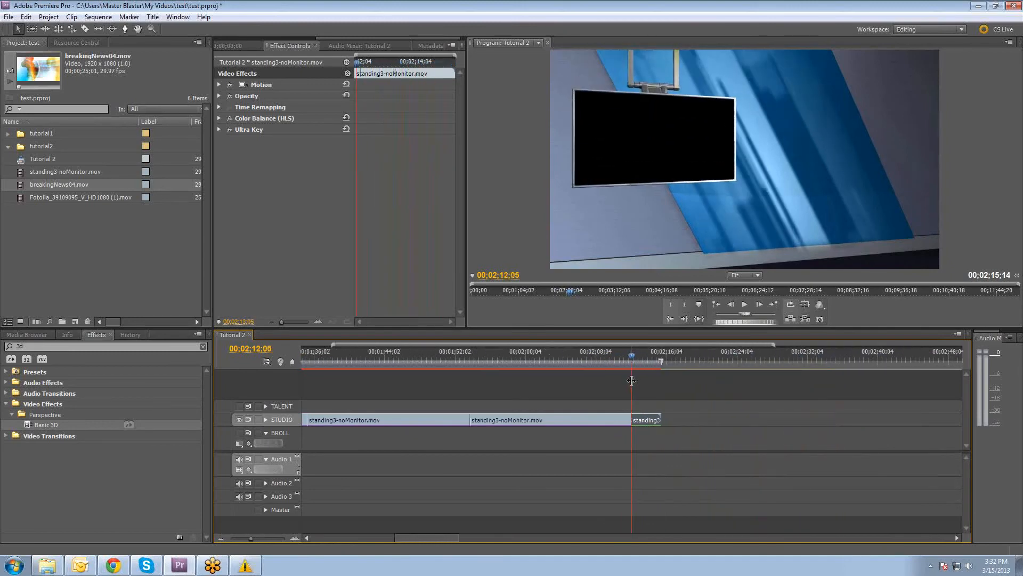
{"action": "key", "text": "minus"}
{"action": "left_click_drag", "start_coordinate": [608, 362], "coordinate": [456, 370]}
{"action": "key", "text": "minus"}
{"action": "key", "text": "minus"}
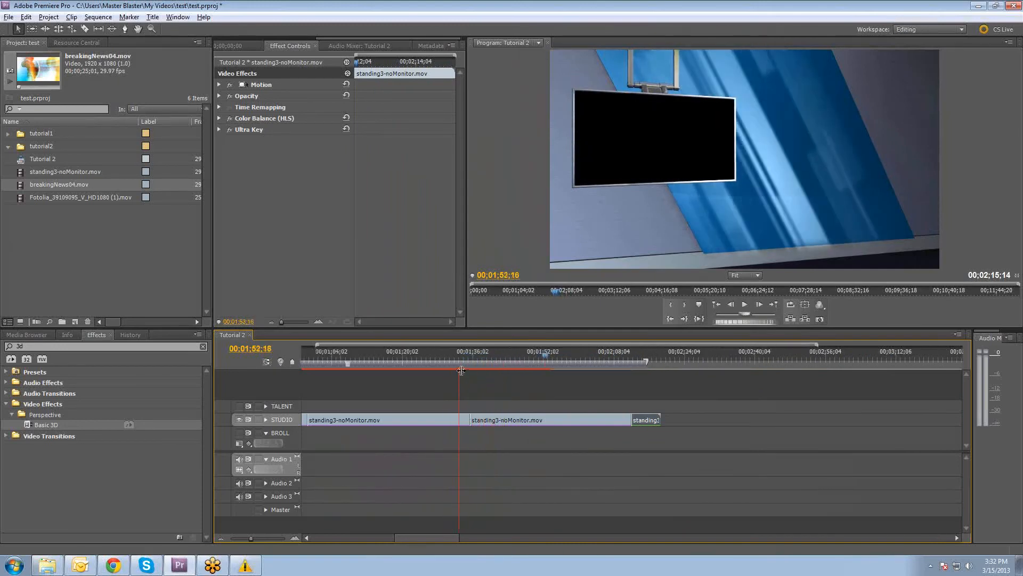
{"action": "key", "text": "minus"}
{"action": "left_click_drag", "start_coordinate": [344, 358], "coordinate": [325, 357]}
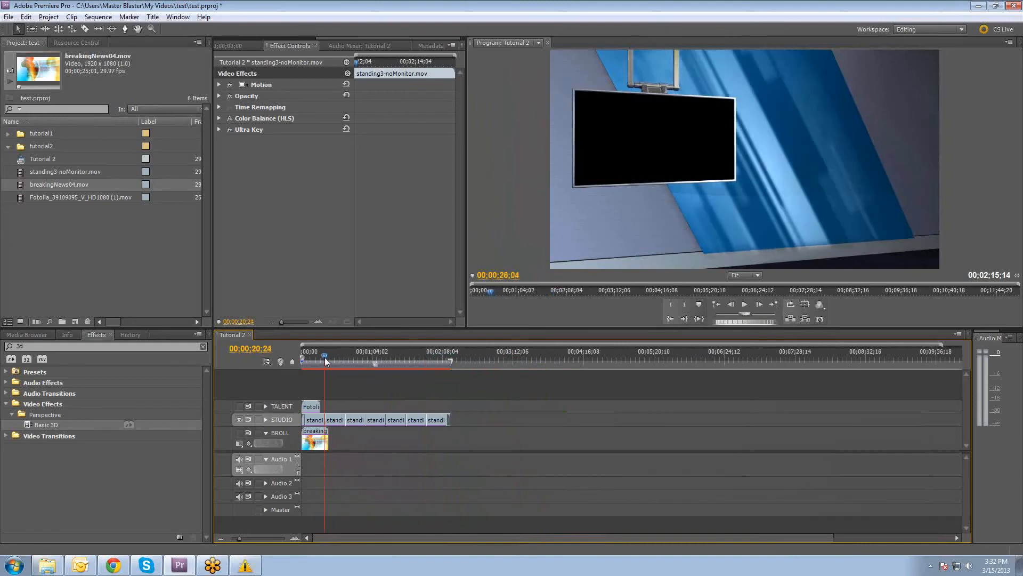
{"action": "key", "text": "equal"}
{"action": "key", "text": "equal"}
{"action": "key", "text": "equal"}
{"action": "left_click_drag", "start_coordinate": [497, 364], "coordinate": [477, 357]}
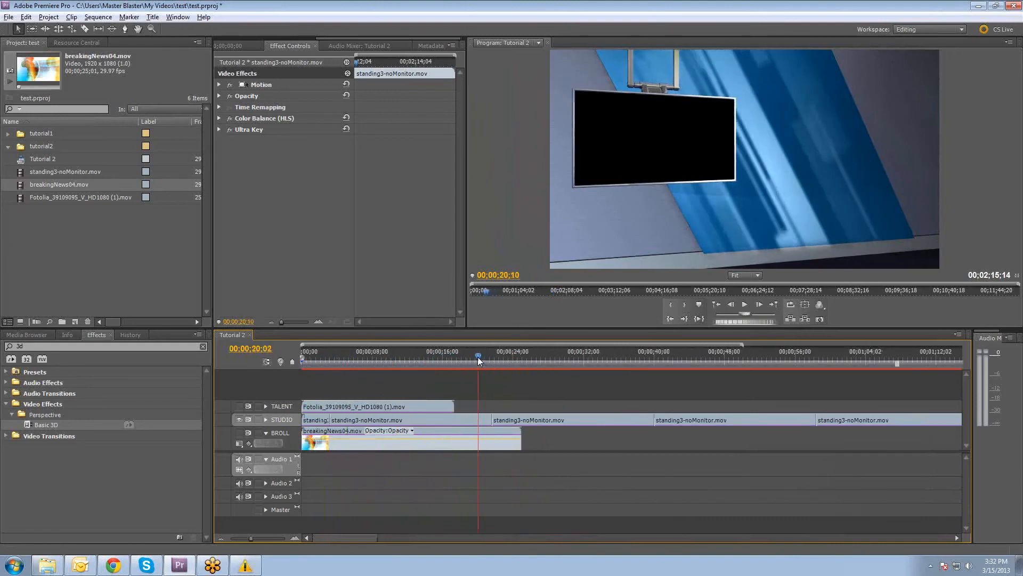
- Apply a Cross Dissolve to the studio cut at 00;00;21;19 and lengthen it to about 00;00;02;10
{"action": "left_click", "coordinate": [6, 404]}
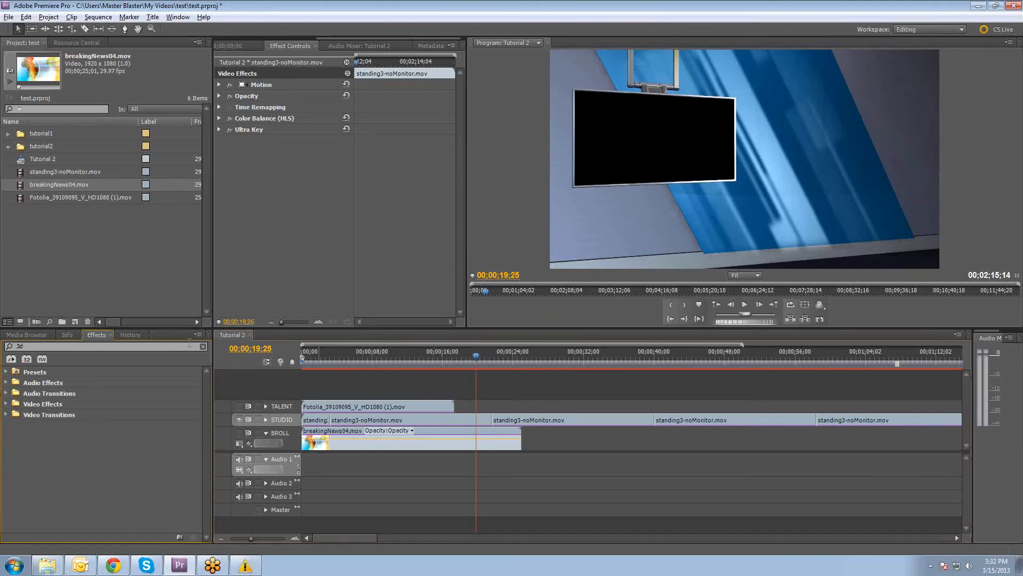
{"action": "left_click", "coordinate": [6, 414]}
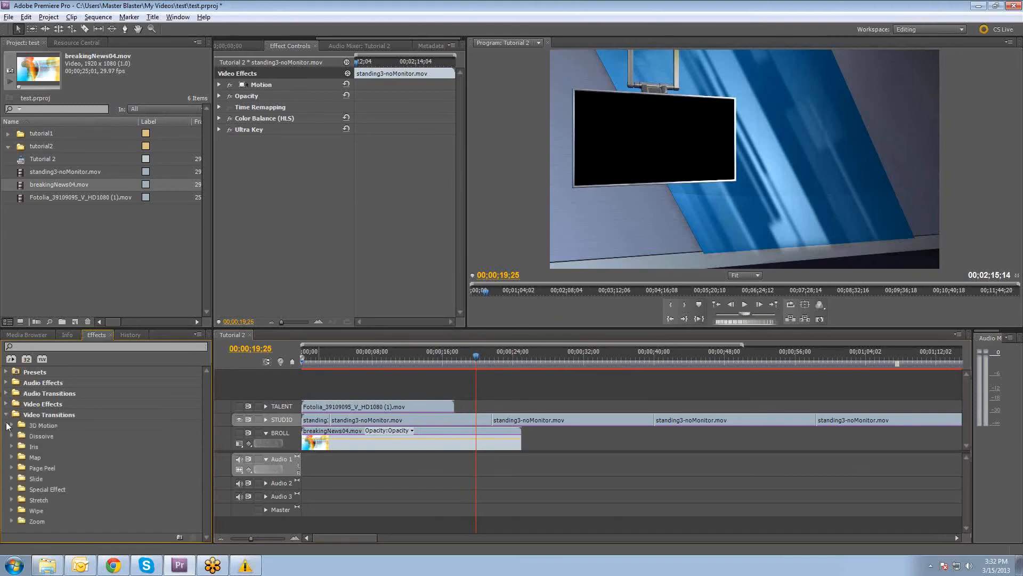
{"action": "left_click", "coordinate": [11, 436]}
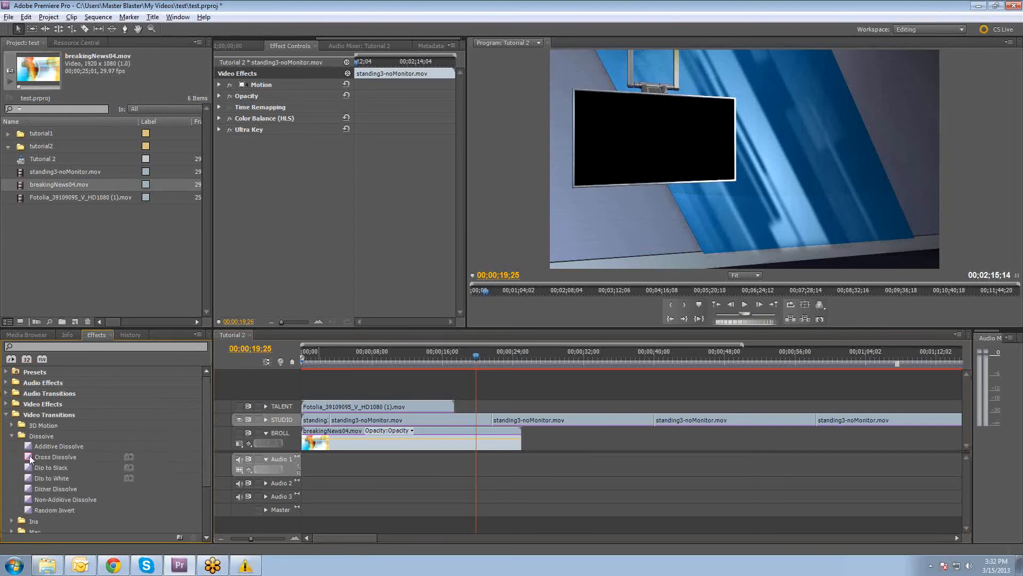
{"action": "left_click", "coordinate": [31, 457]}
{"action": "left_click_drag", "start_coordinate": [30, 457], "coordinate": [454, 428]}
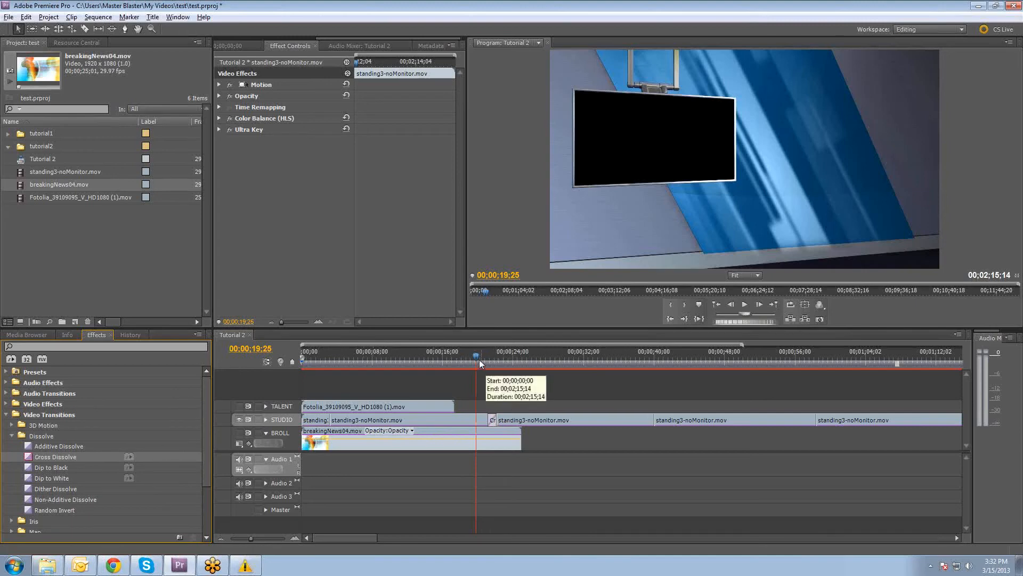
{"action": "left_click_drag", "start_coordinate": [481, 359], "coordinate": [531, 361]}
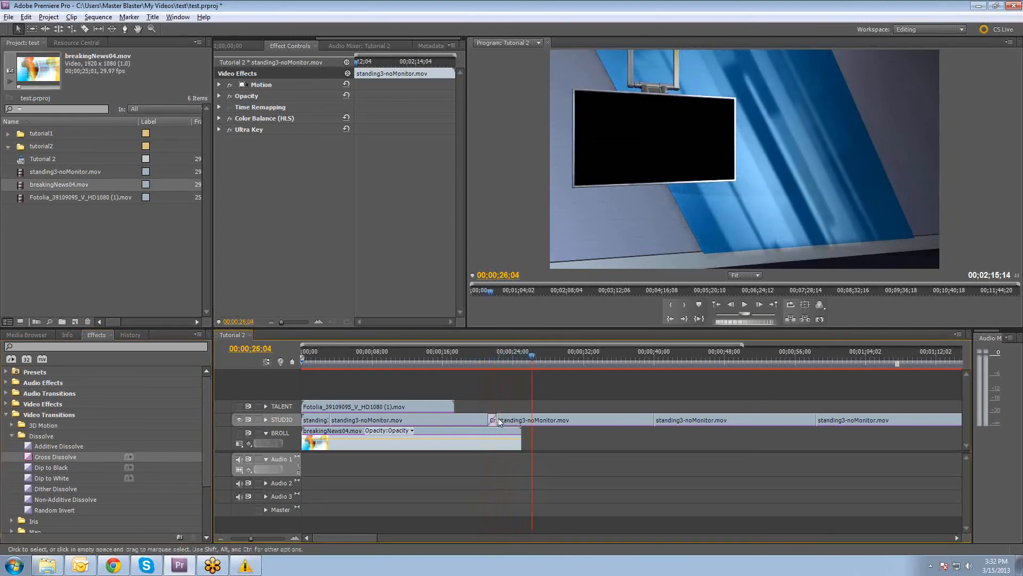
{"action": "left_click_drag", "start_coordinate": [497, 425], "coordinate": [508, 421]}
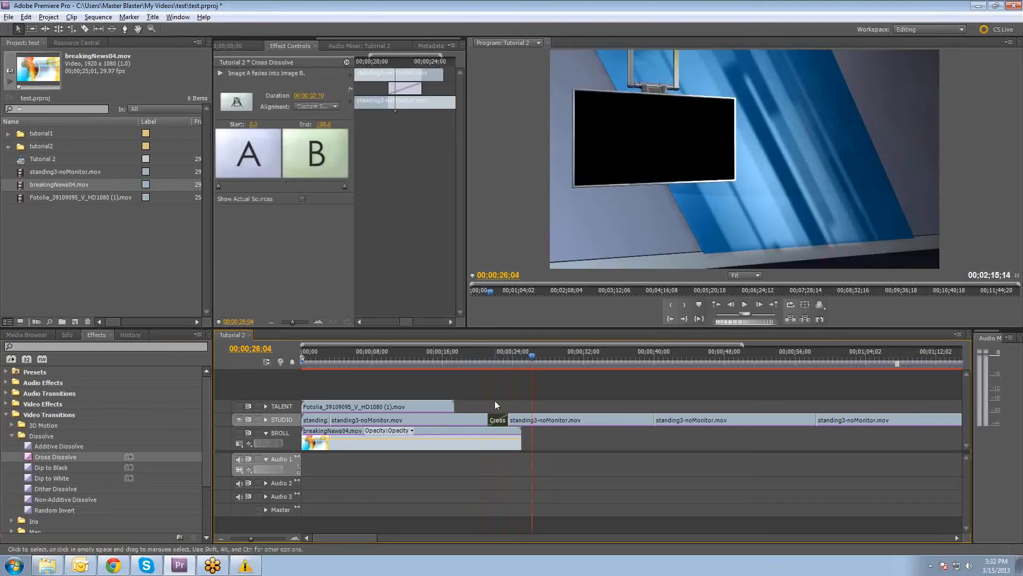
- Try shortening the first studio Cross Dissolve to 00;00;01;20 and scrub through it to check the blend
{"action": "left_click_drag", "start_coordinate": [492, 361], "coordinate": [501, 360]}
{"action": "left_click_drag", "start_coordinate": [494, 415], "coordinate": [486, 416]}
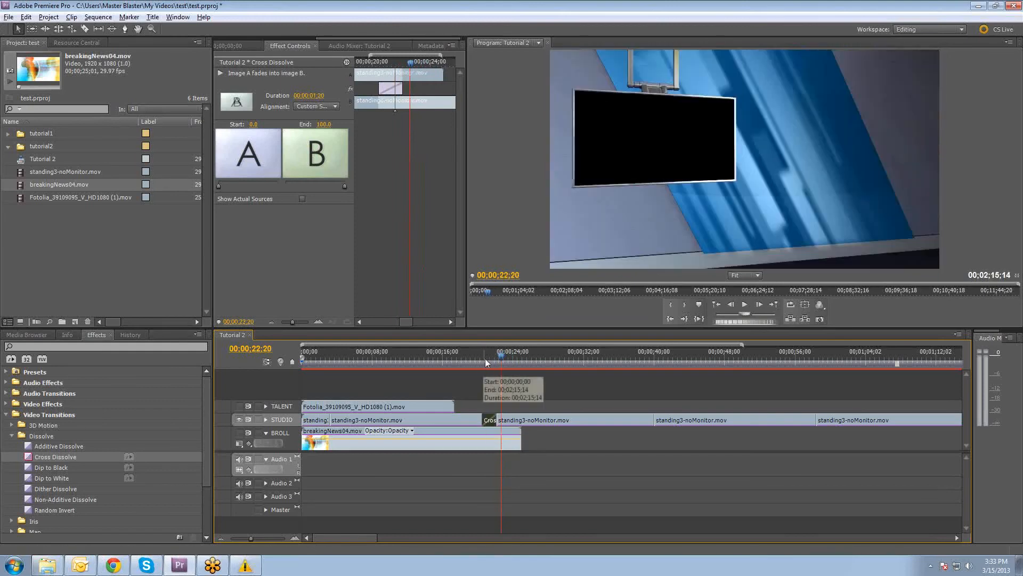
{"action": "left_click", "coordinate": [476, 356]}
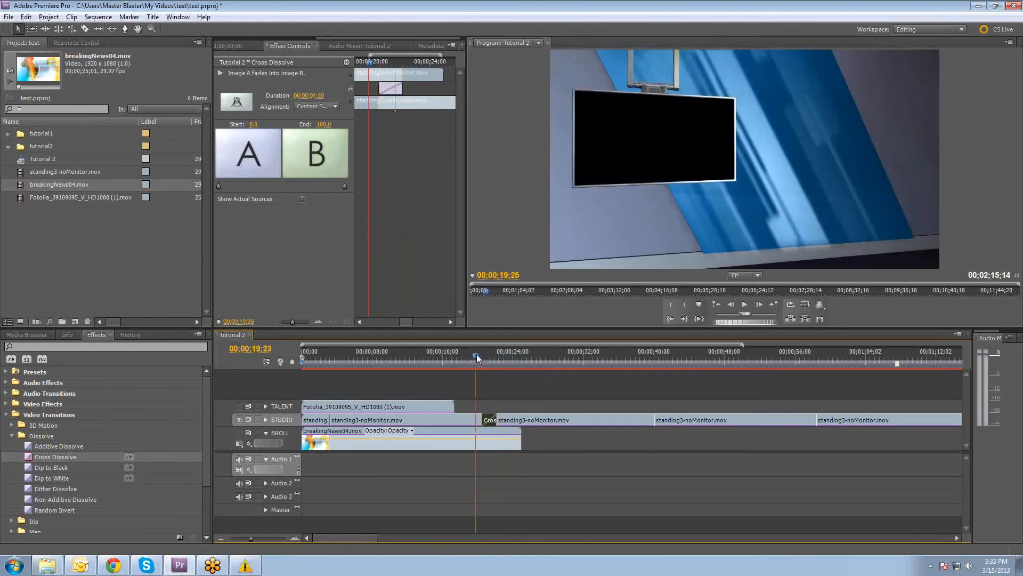
{"action": "left_click_drag", "start_coordinate": [483, 357], "coordinate": [492, 357]}
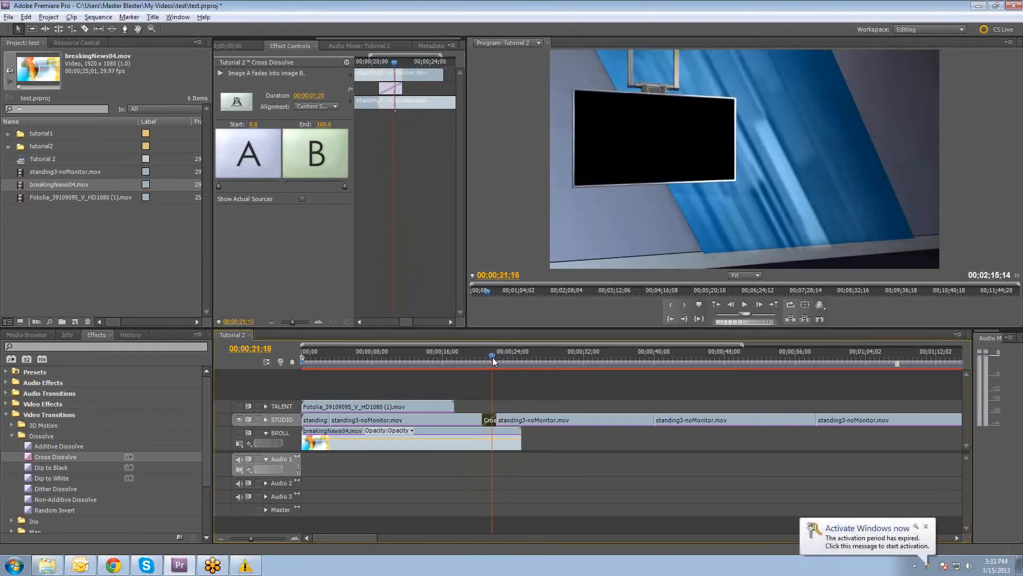
{"action": "left_click", "coordinate": [926, 526]}
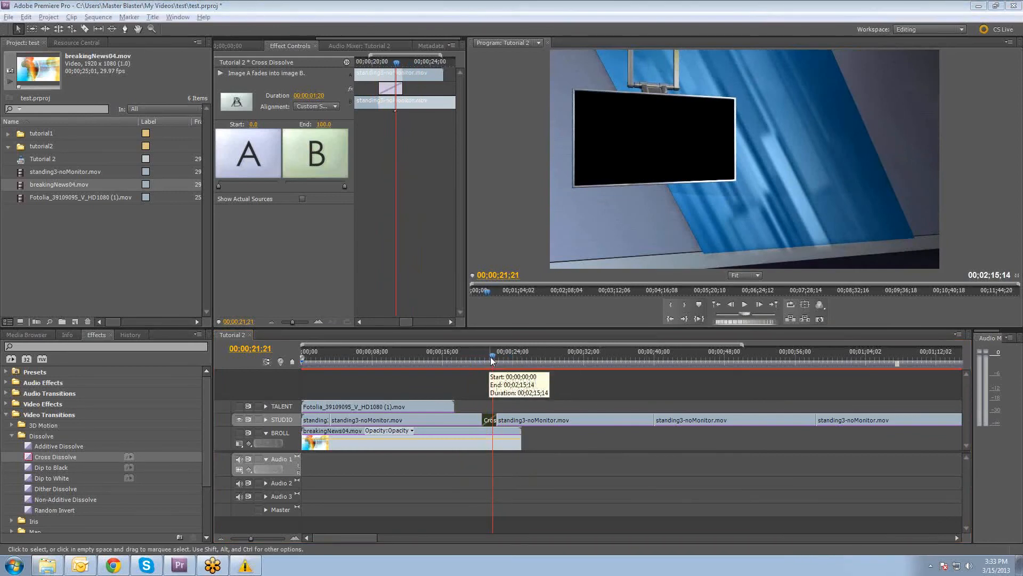
{"action": "left_click", "coordinate": [491, 357]}
- Undo the duration changes on the first studio Cross Dissolve and delete it from the cut
{"action": "key", "text": "ctrl+z"}
{"action": "left_click_drag", "start_coordinate": [490, 357], "coordinate": [643, 366]}
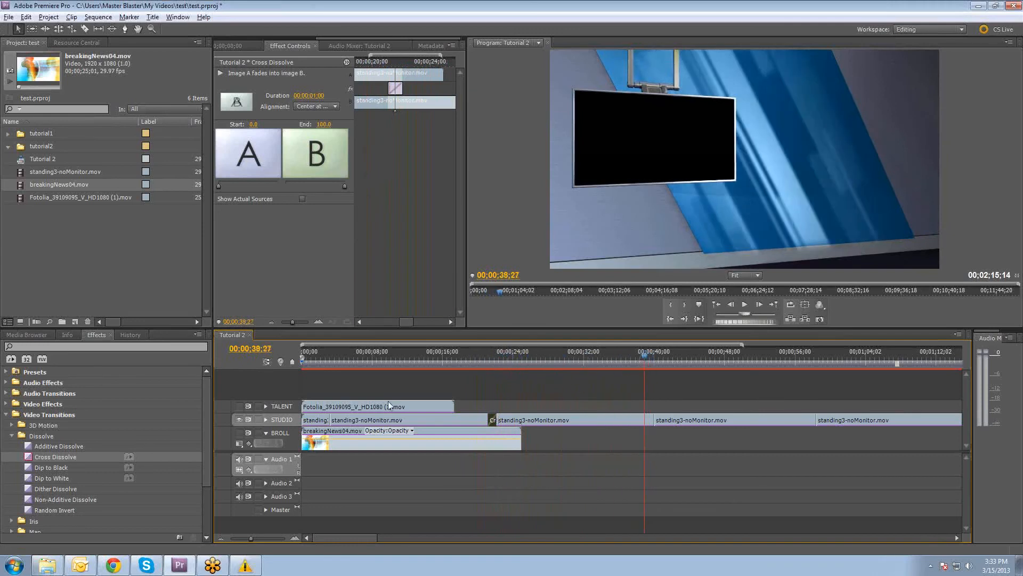
{"action": "left_click", "coordinate": [493, 419]}
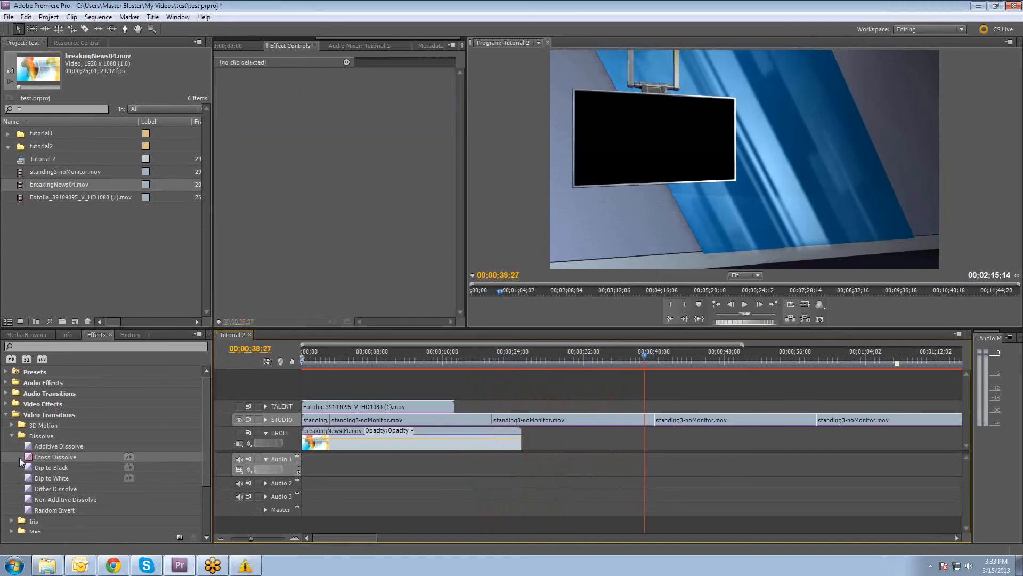
- Apply a default-length Cross Dissolve to each of the six STUDIO cuts from 00;00;21;19 through 00;01;53;21
{"action": "left_click_drag", "start_coordinate": [21, 460], "coordinate": [494, 420]}
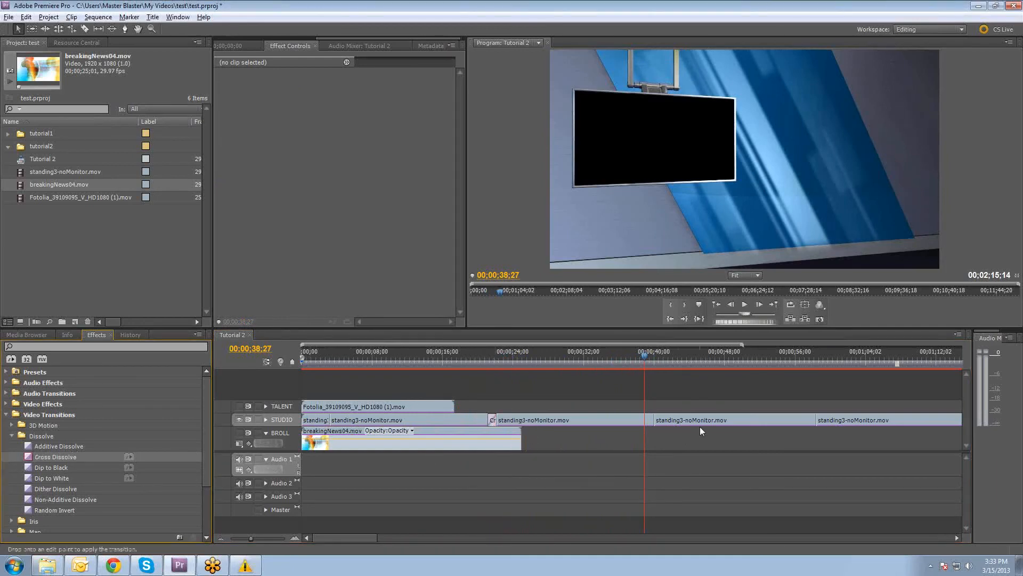
{"action": "left_click_drag", "start_coordinate": [701, 431], "coordinate": [654, 421]}
{"action": "left_click_drag", "start_coordinate": [29, 456], "coordinate": [798, 420]}
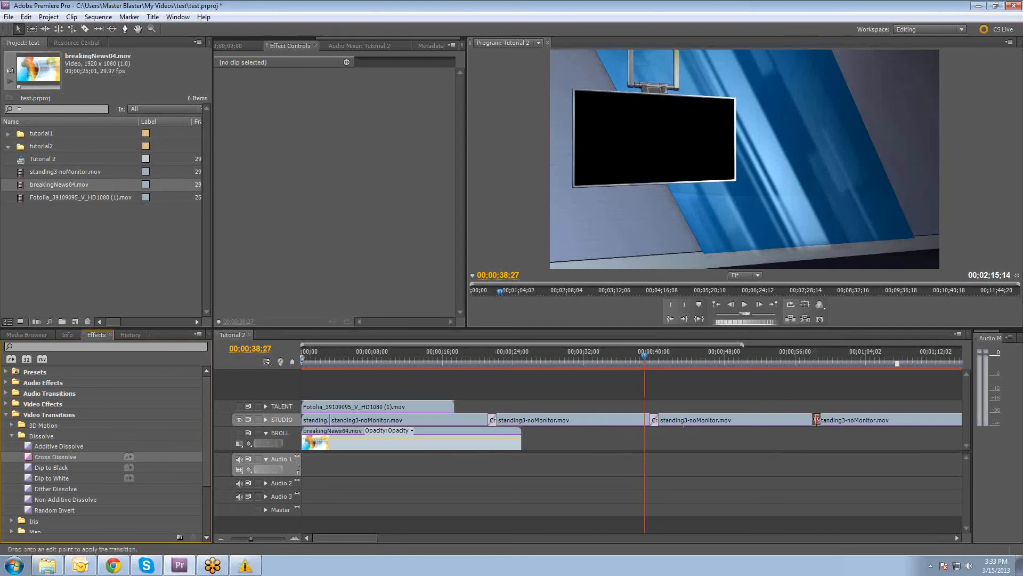
{"action": "key", "text": "minus"}
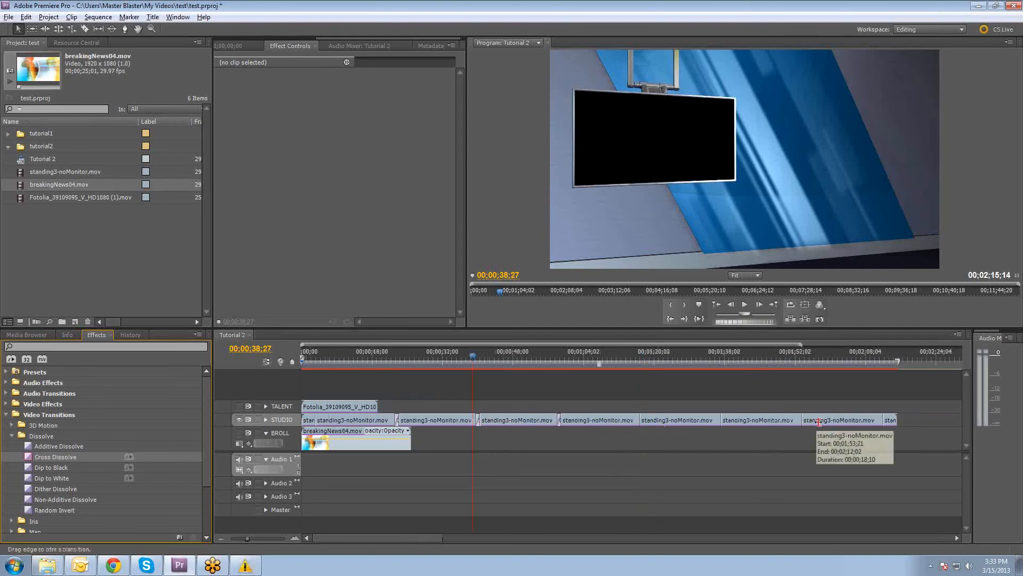
{"action": "left_click_drag", "start_coordinate": [30, 457], "coordinate": [545, 431]}
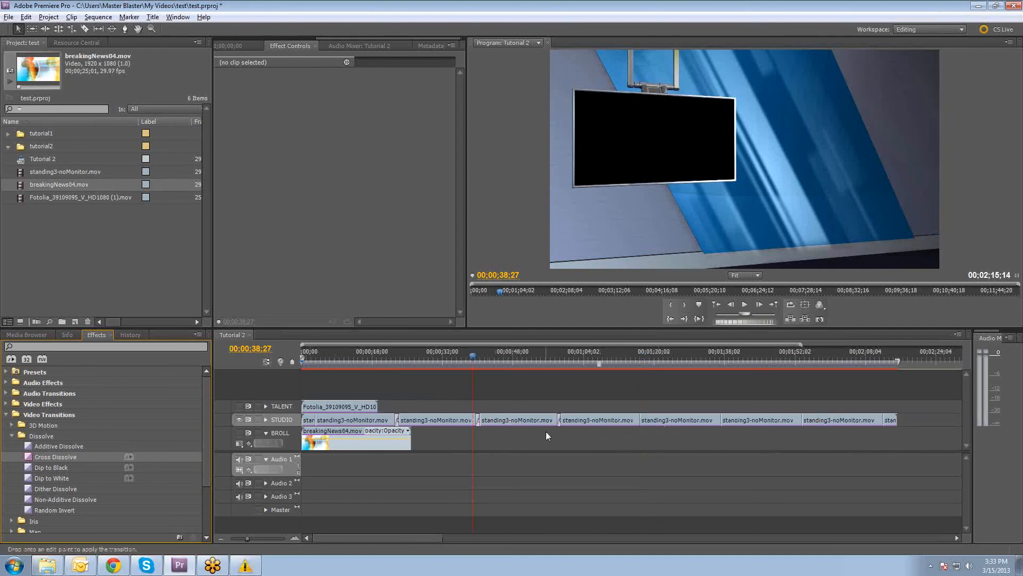
{"action": "left_click_drag", "start_coordinate": [646, 422], "coordinate": [642, 422]}
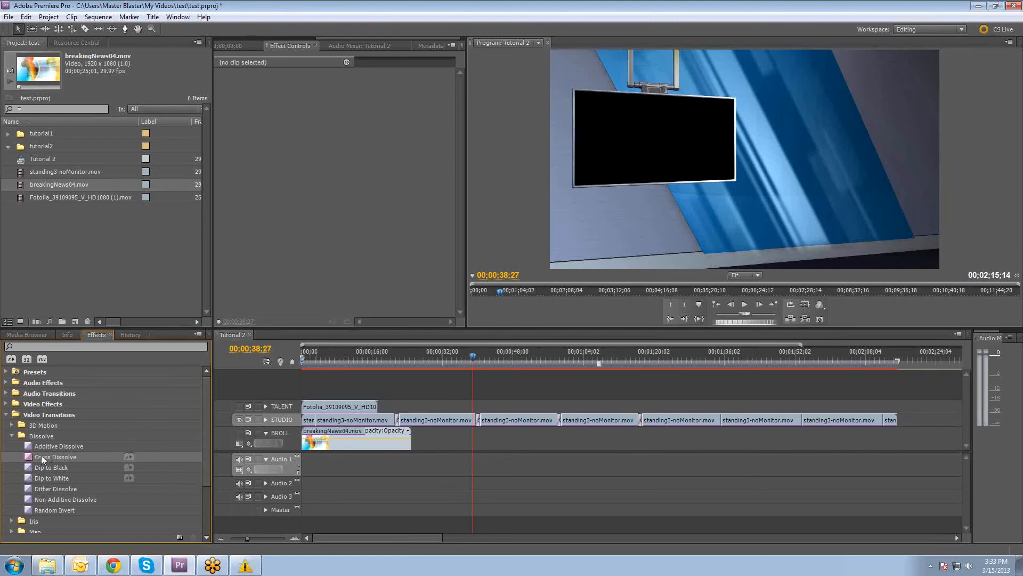
{"action": "left_click_drag", "start_coordinate": [31, 455], "coordinate": [721, 420]}
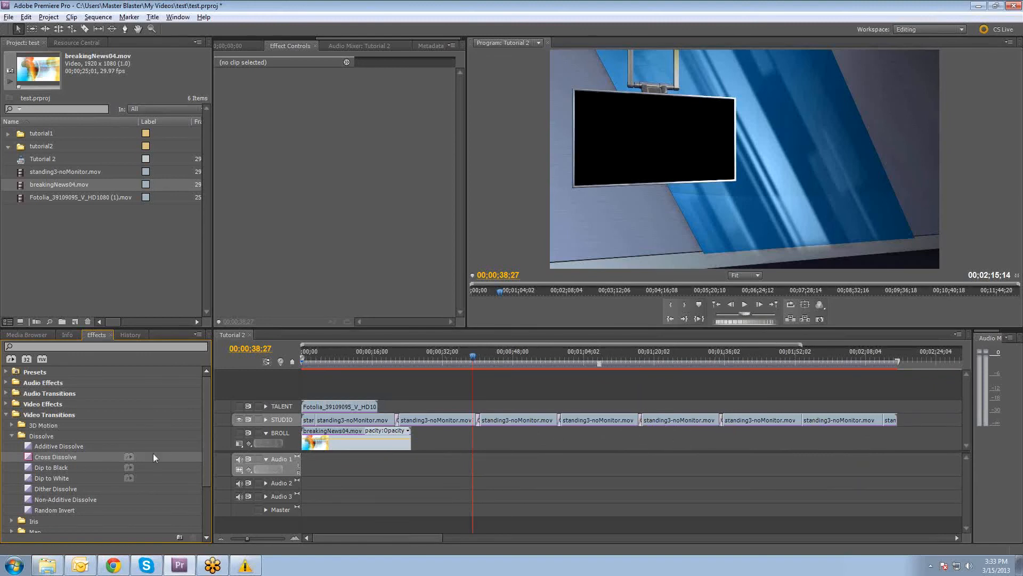
{"action": "left_click_drag", "start_coordinate": [23, 459], "coordinate": [802, 420]}
- Play and scrub the STUDIO track from the opening past the first dissolve to examine how smoothly the segments blend
{"action": "left_click_drag", "start_coordinate": [442, 355], "coordinate": [344, 353]}
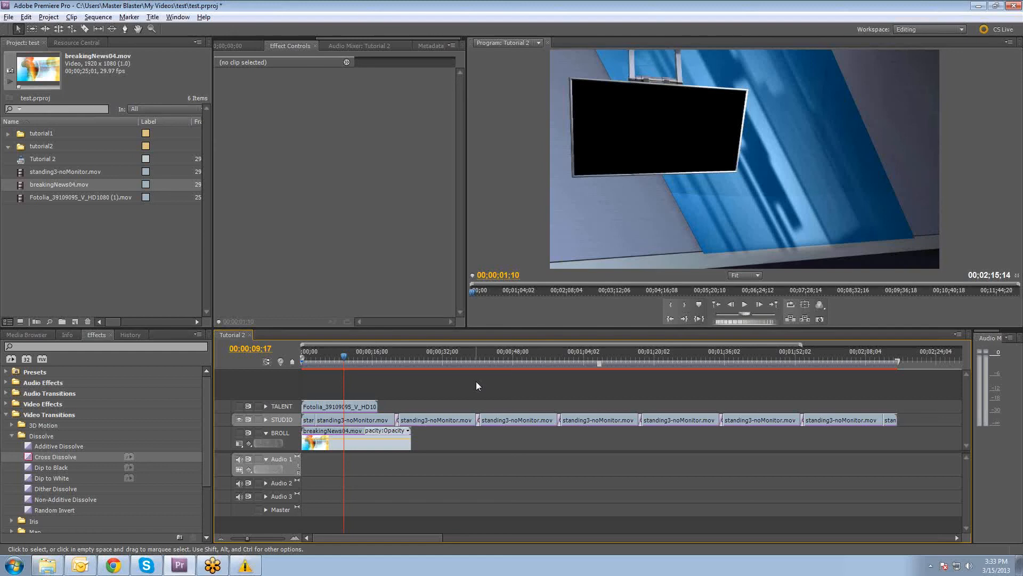
{"action": "left_click", "coordinate": [364, 358]}
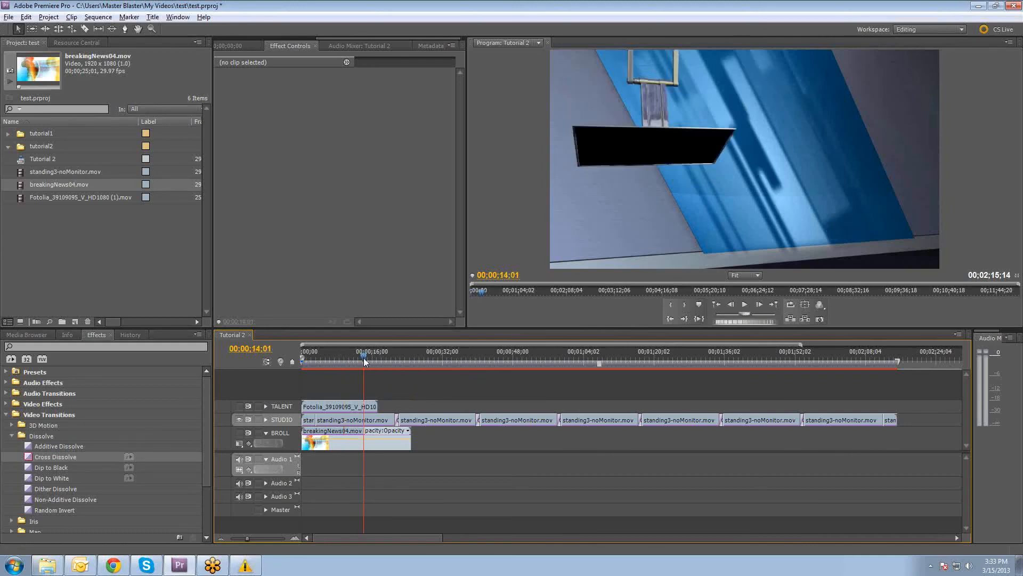
{"action": "mouse_move", "coordinate": [373, 359]}
{"action": "left_mouse_down"}
{"action": "mouse_move", "coordinate": [316, 360]}
{"action": "mouse_move", "coordinate": [372, 362]}
{"action": "left_mouse_up"}
{"action": "key", "text": "space"}
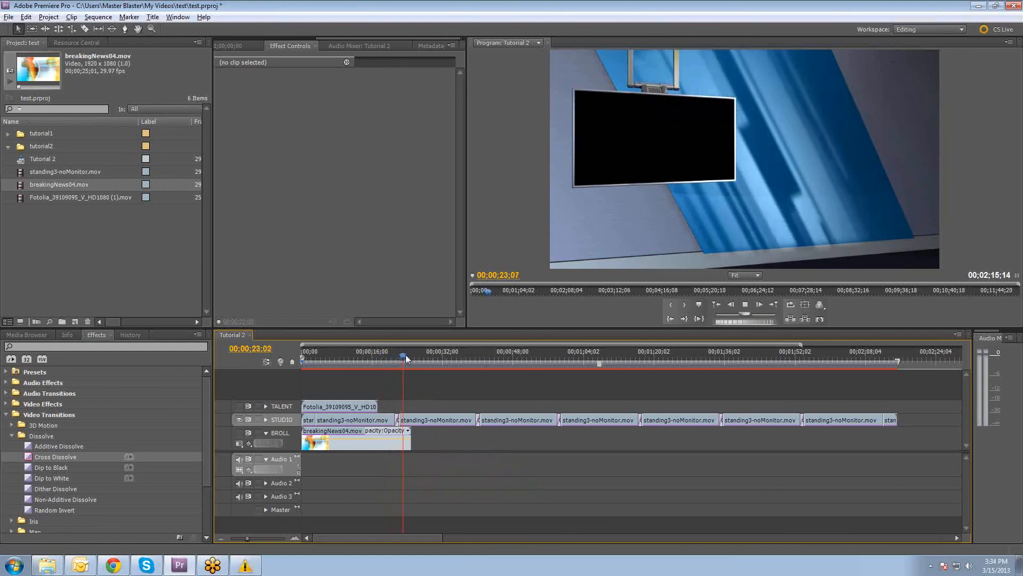
{"action": "mouse_move", "coordinate": [437, 360]}
{"action": "left_mouse_down"}
{"action": "mouse_move", "coordinate": [618, 351]}
{"action": "mouse_move", "coordinate": [445, 354]}
{"action": "left_mouse_up"}
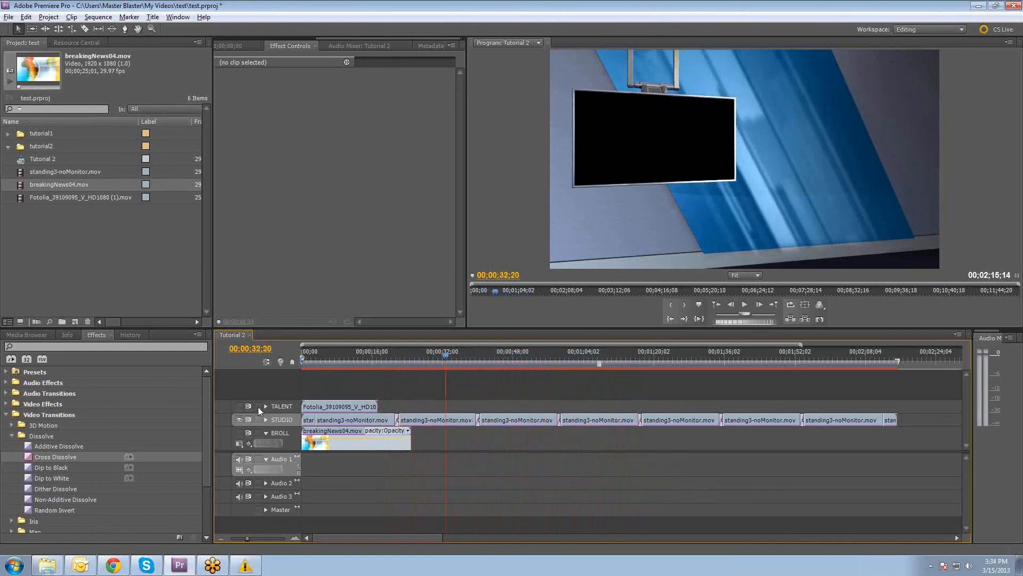
- Make the TALENT track visible and move its Fotolia clip later so it spans the first studio dissolve
{"action": "left_click", "coordinate": [238, 406]}
{"action": "left_click_drag", "start_coordinate": [360, 360], "coordinate": [365, 362]}
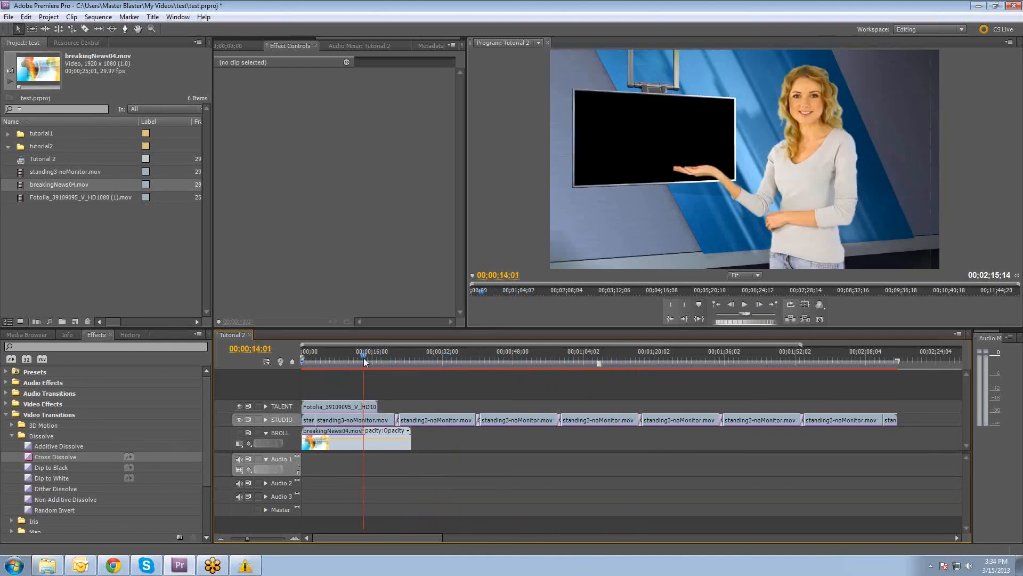
{"action": "left_click_drag", "start_coordinate": [359, 405], "coordinate": [409, 406]}
- Scrub through the repositioned talent clip to examine the presenter against the studio background and monitor
{"action": "left_click_drag", "start_coordinate": [389, 363], "coordinate": [377, 435]}
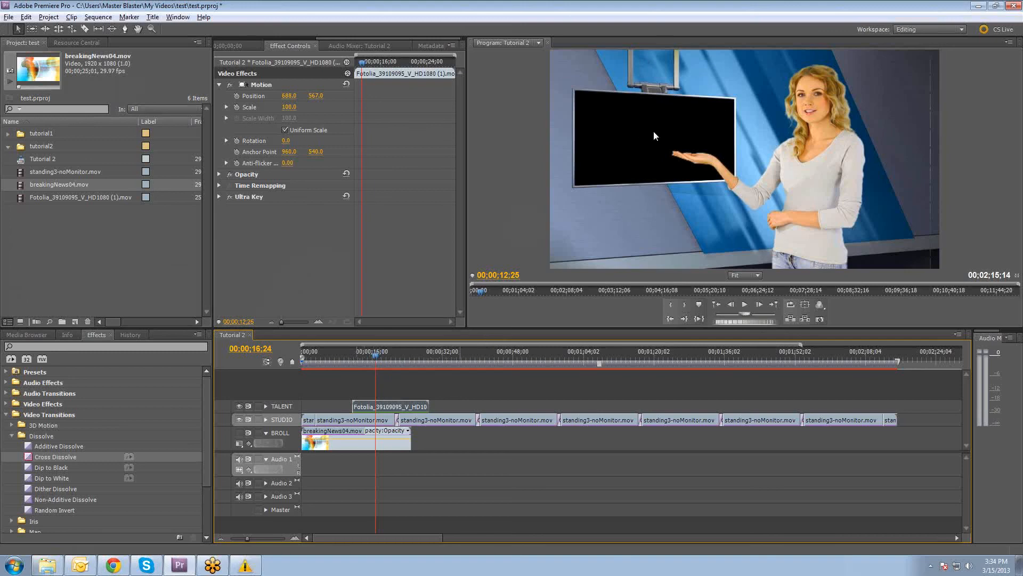
{"action": "left_click_drag", "start_coordinate": [375, 361], "coordinate": [368, 362]}
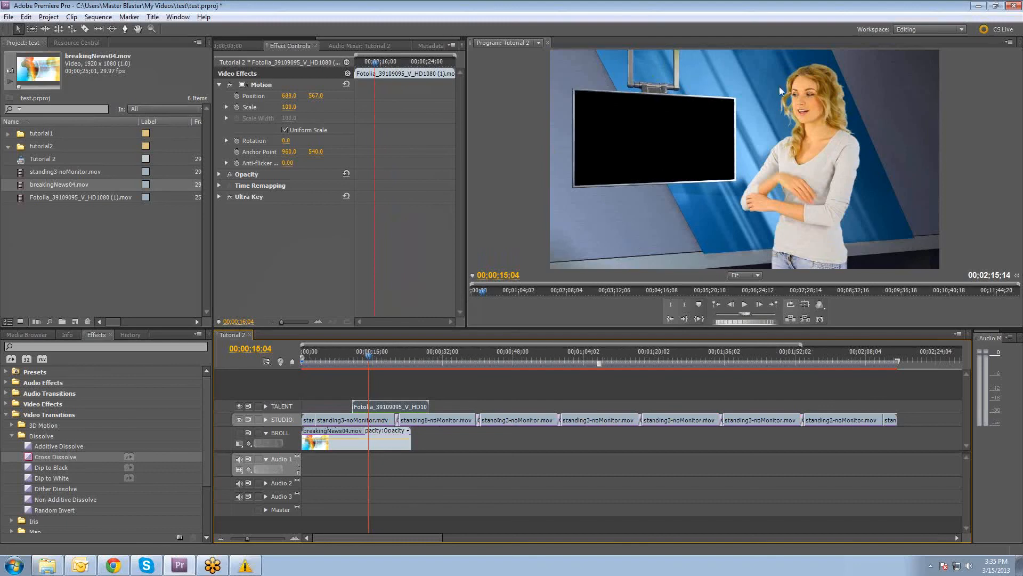
{"action": "left_click_drag", "start_coordinate": [379, 361], "coordinate": [375, 383]}
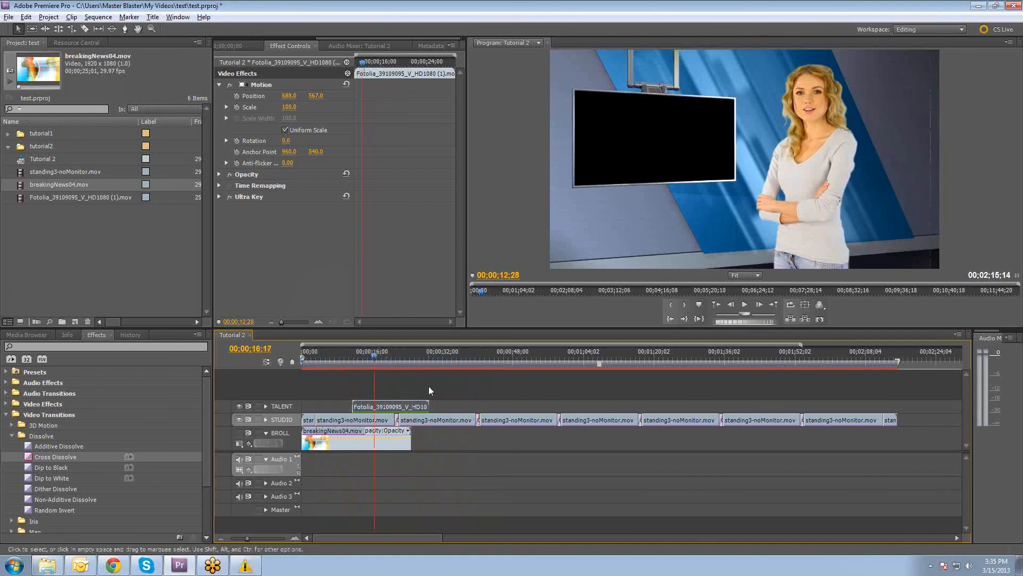